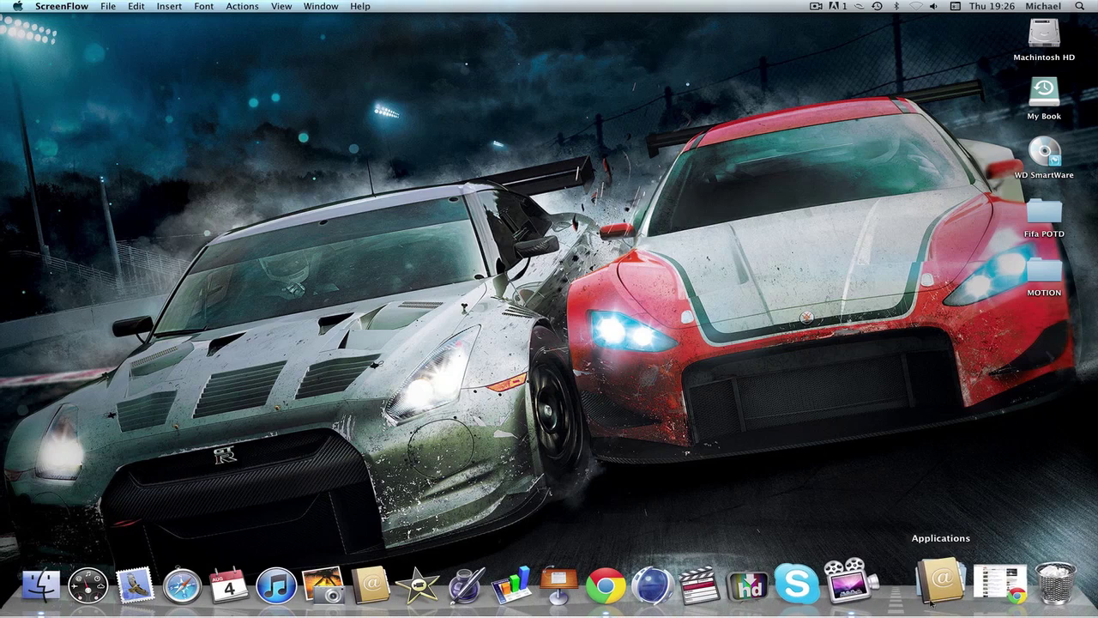
- Launch Adobe After Effects CS4 from its folder in Applications
left_click(933, 568)
left_click(797, 126)
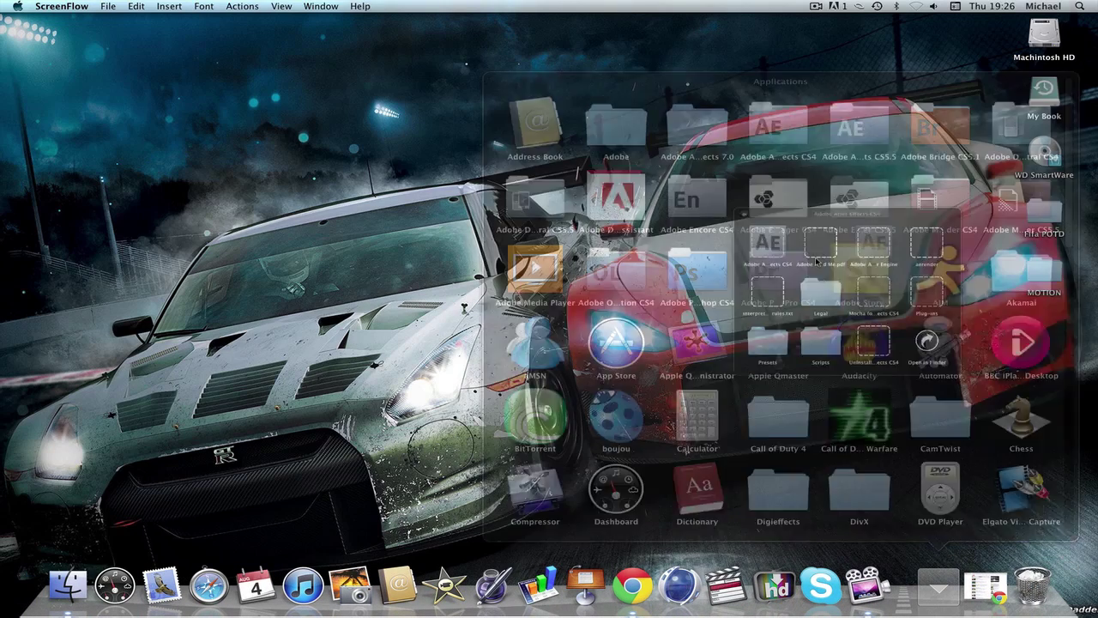
left_click(782, 323)
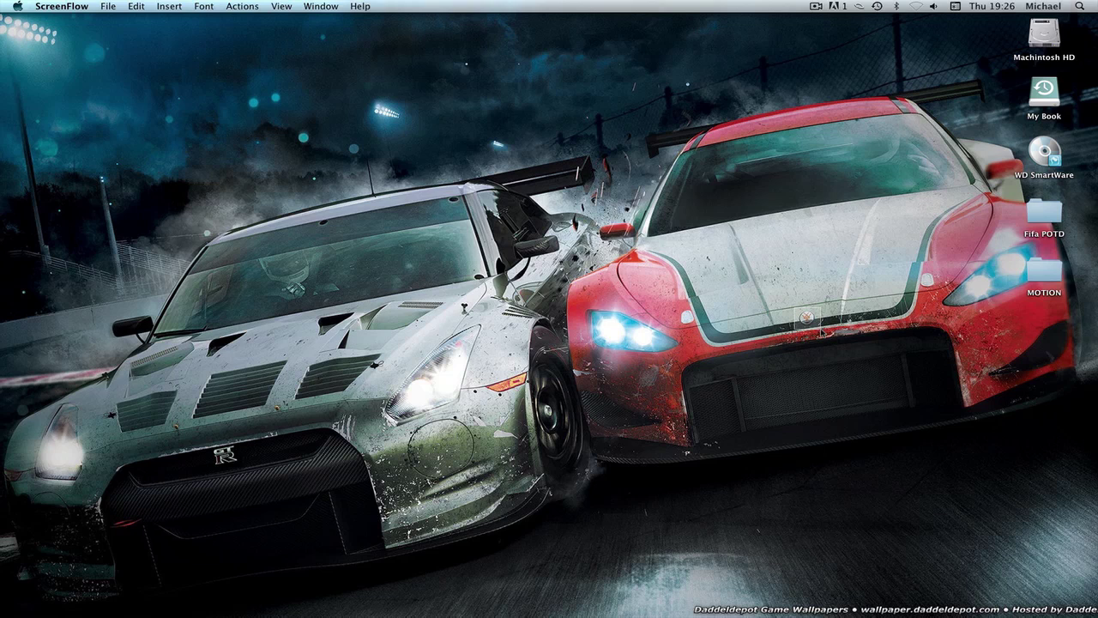
left_click(807, 319)
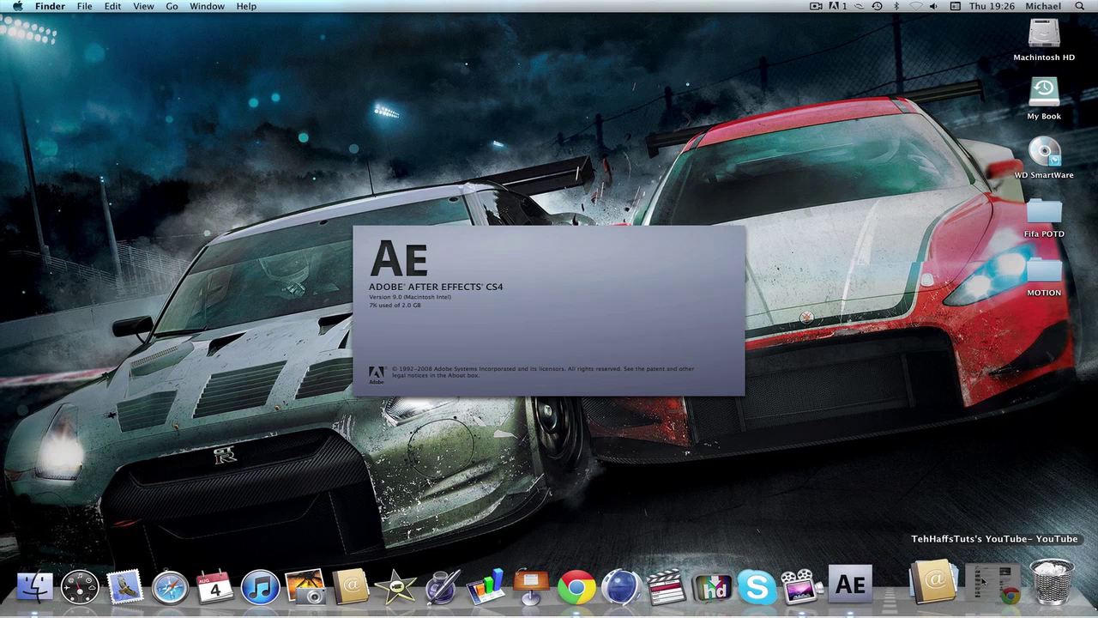
- Switch to the YouTube window in Chrome and open the "Tonights Tutorial?" video from the account's uploaded videos
left_click(1021, 590)
left_click(772, 74)
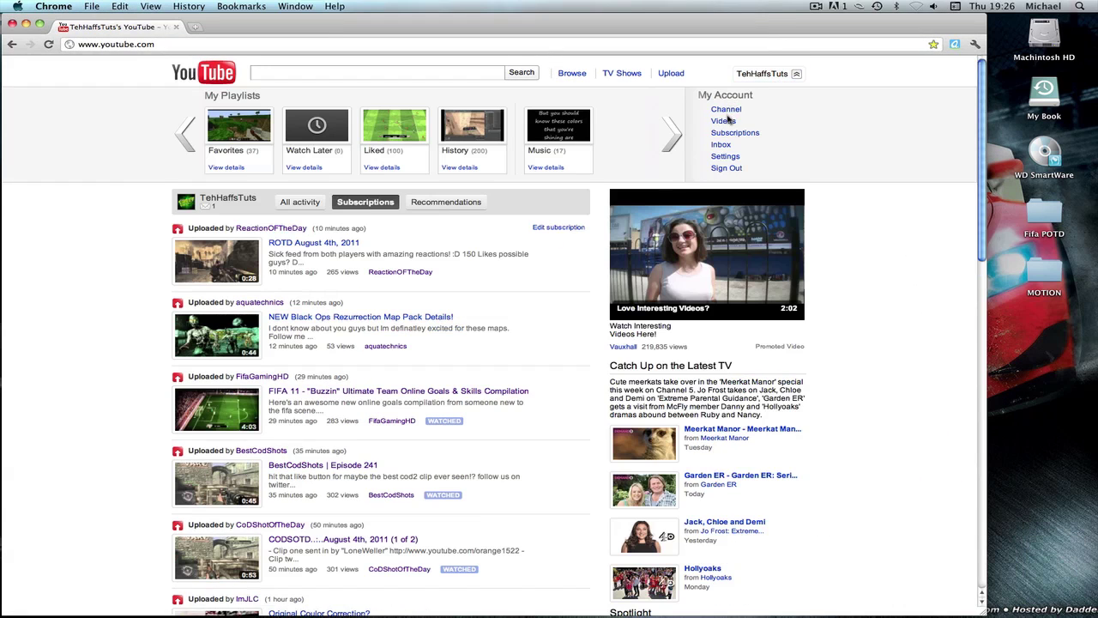
left_click(723, 121)
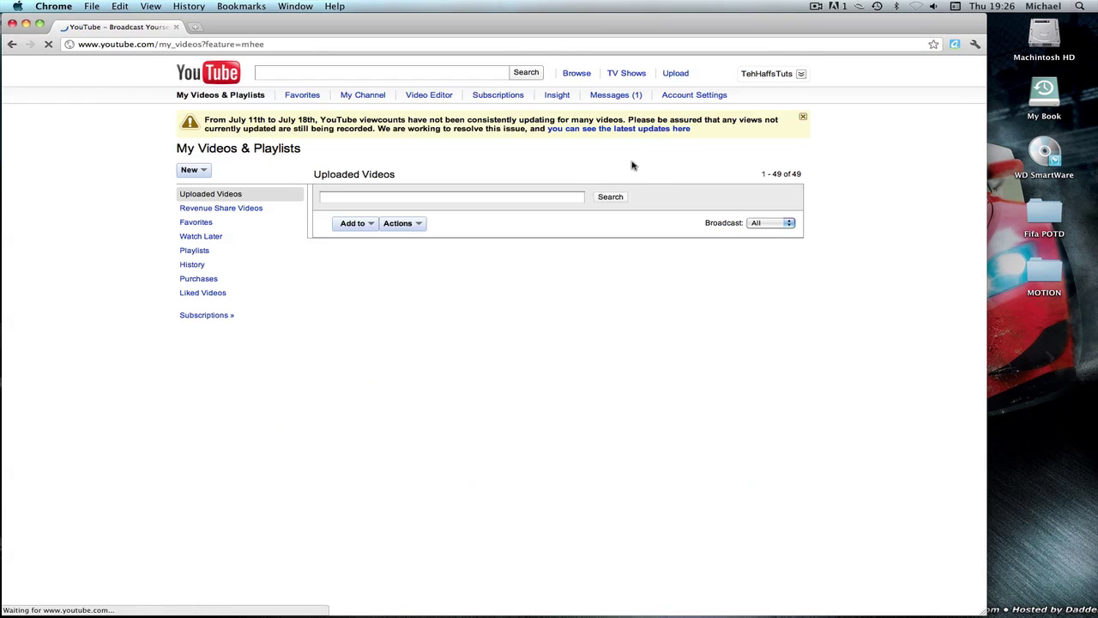
left_click(468, 262)
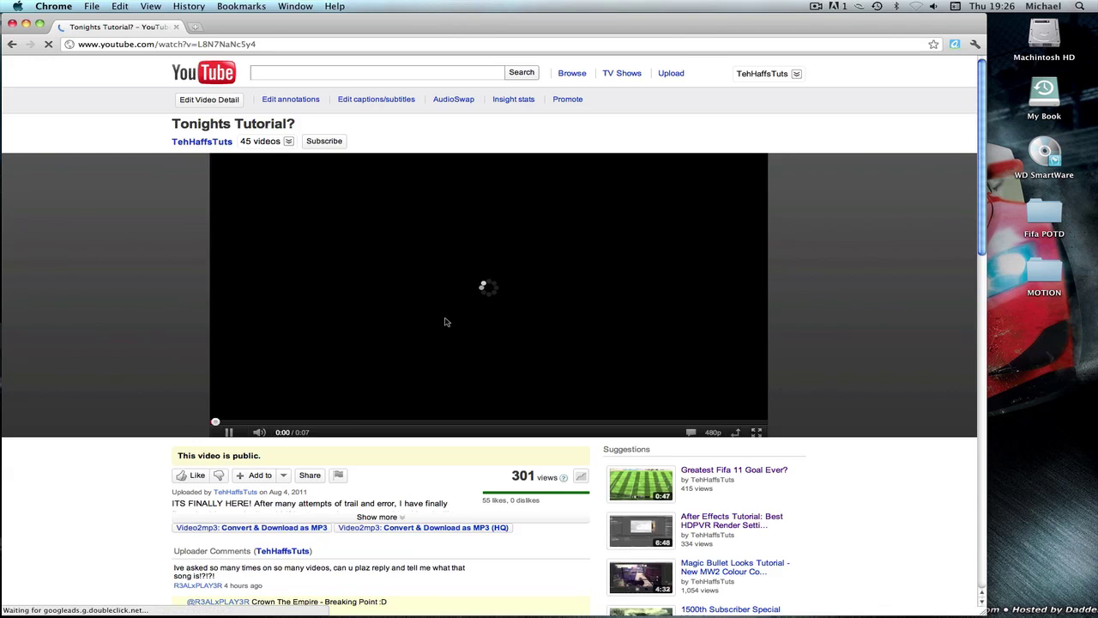
- Pause the "Tonights Tutorial?" video, scrub through its 3D text shot, and minimise the browser window
left_click(399, 361)
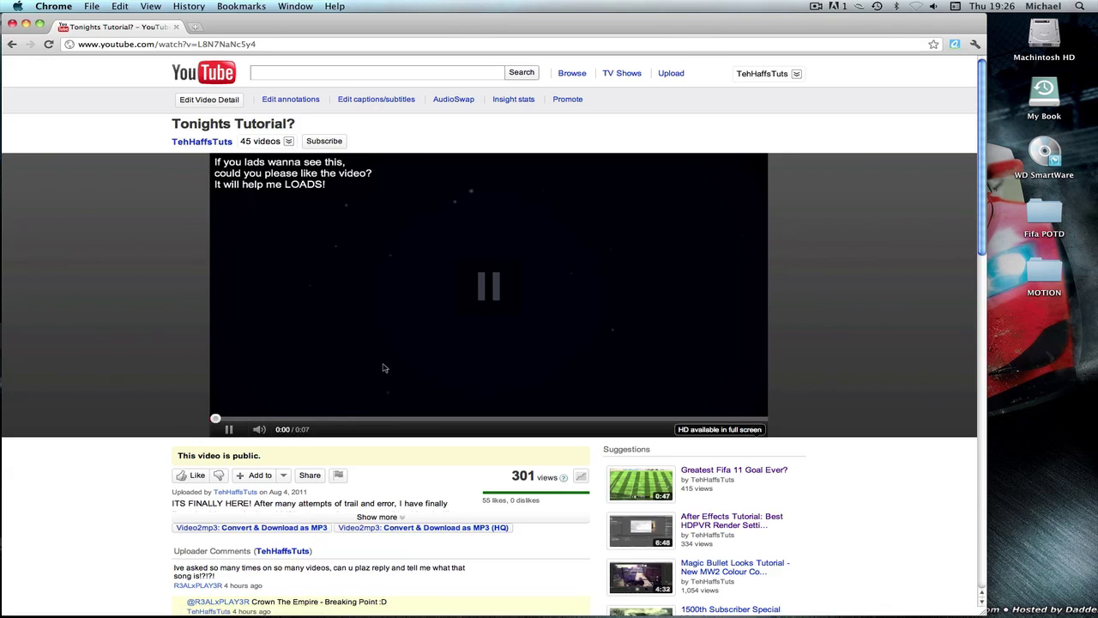
left_click(374, 418)
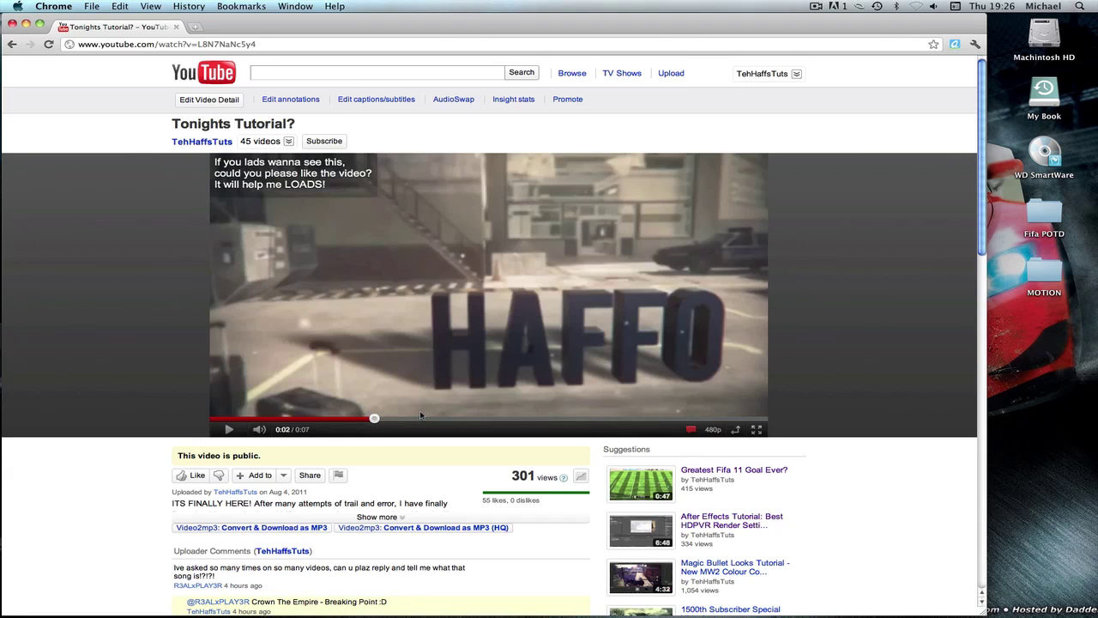
left_click(480, 419)
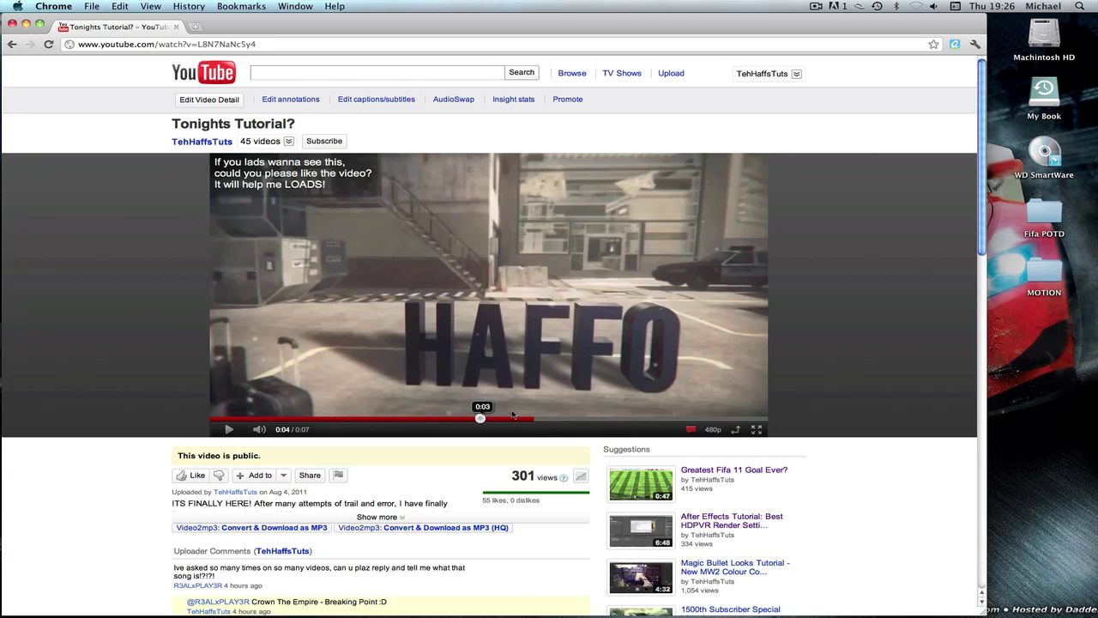
left_click(412, 419)
left_click(26, 23)
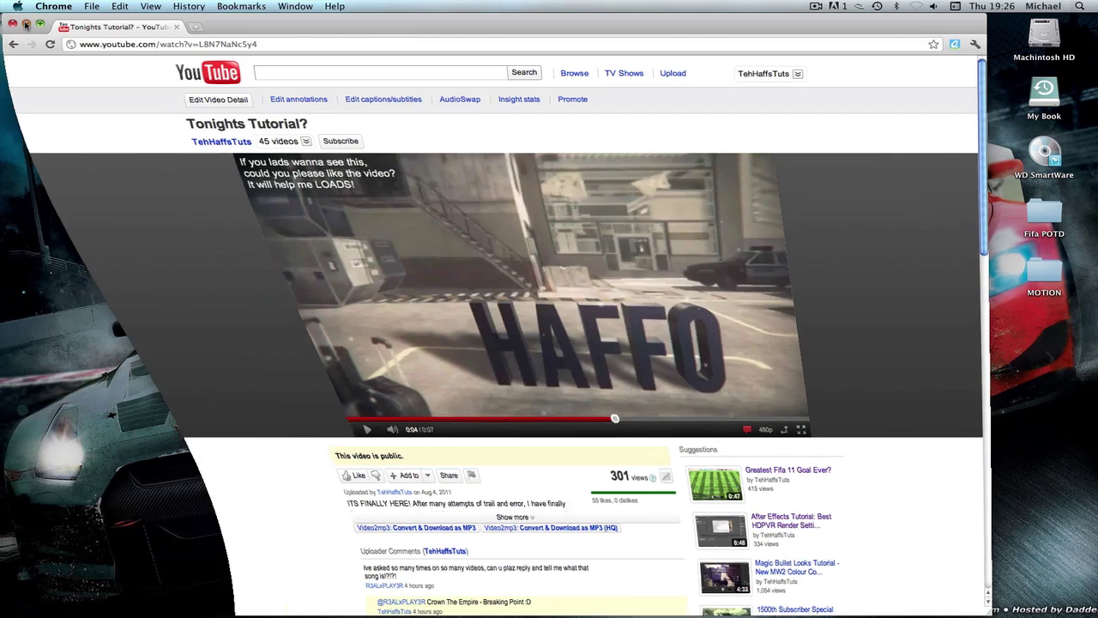
left_click_drag(248, 172, 855, 504)
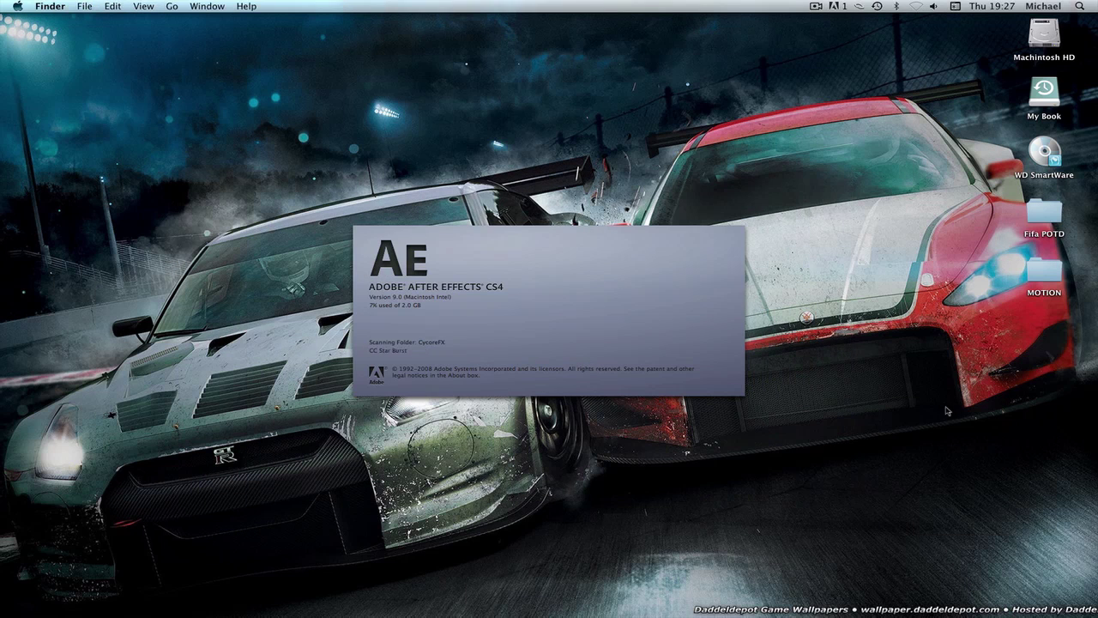
- Move MOTION.mp4 out of the MOTION folder onto the desktop and close the folder window
double_click(1045, 273)
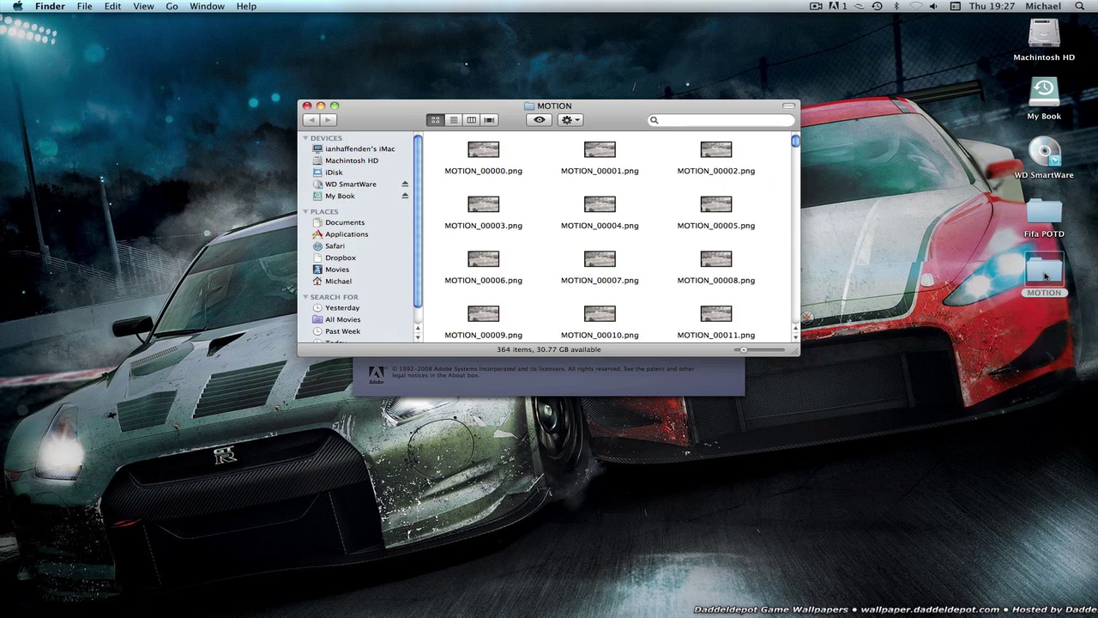
scroll(751, 303, "down", 10)
scroll(747, 292, "up", 10)
scroll(744, 280, "down", 20)
scroll(745, 281, "down", 20)
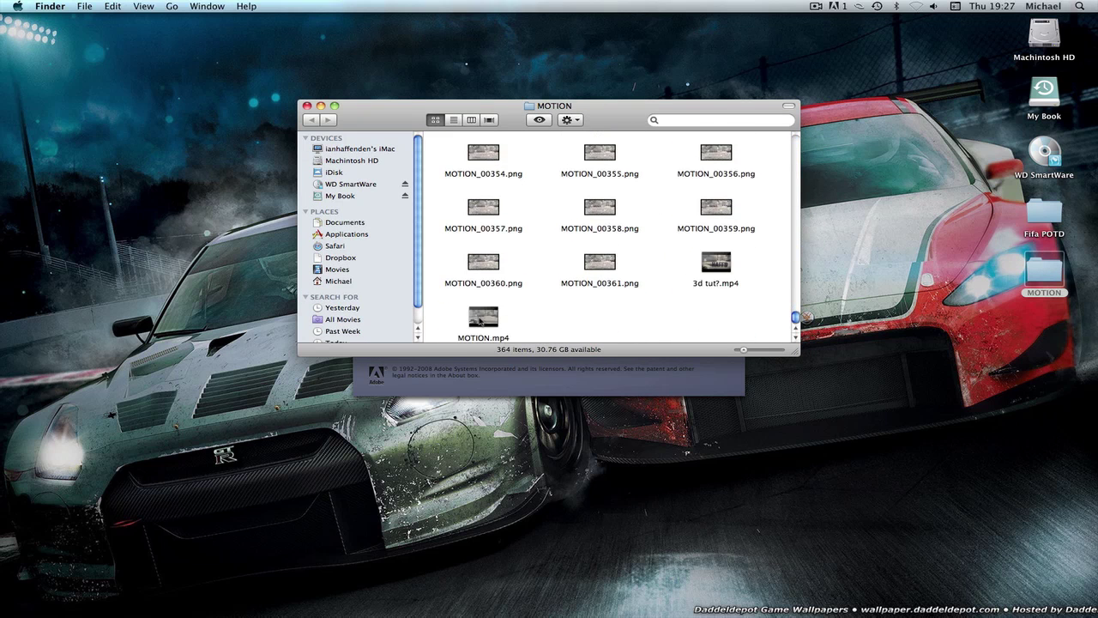
left_click_drag(483, 319, 1044, 329)
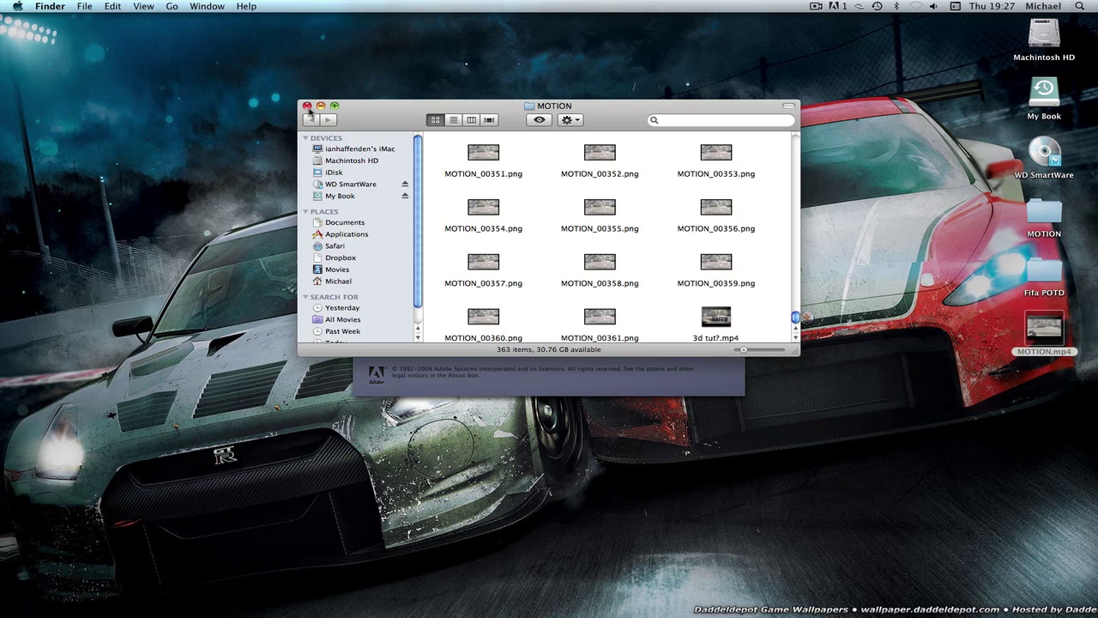
left_click(308, 106)
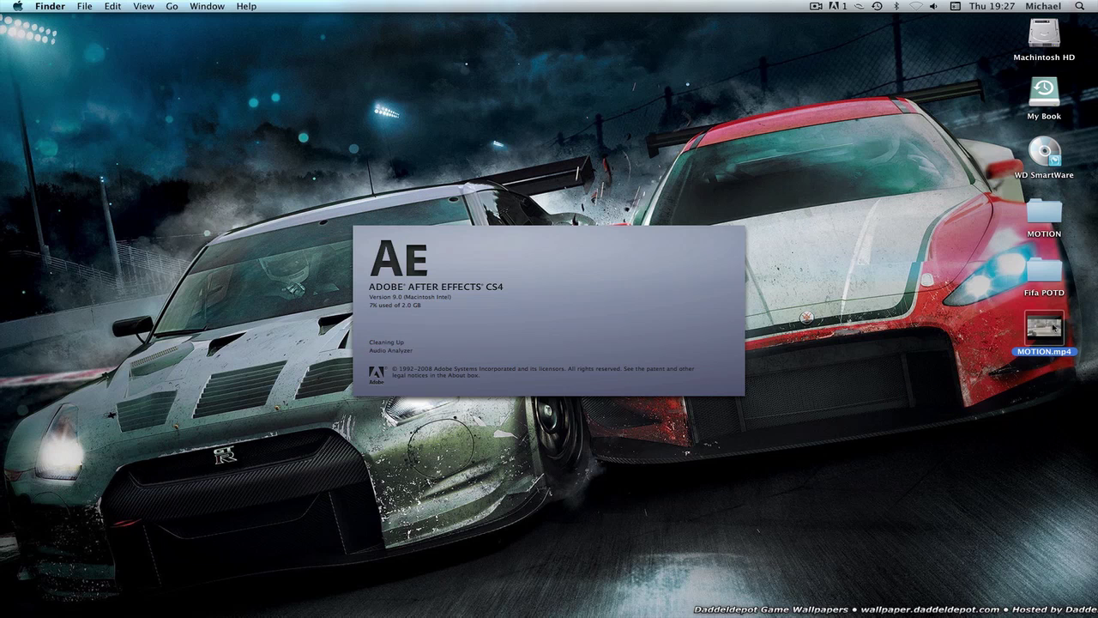
- Preview MOTION.mp4 from the desktop, scrub through its camera movement, and close the preview
key("space")
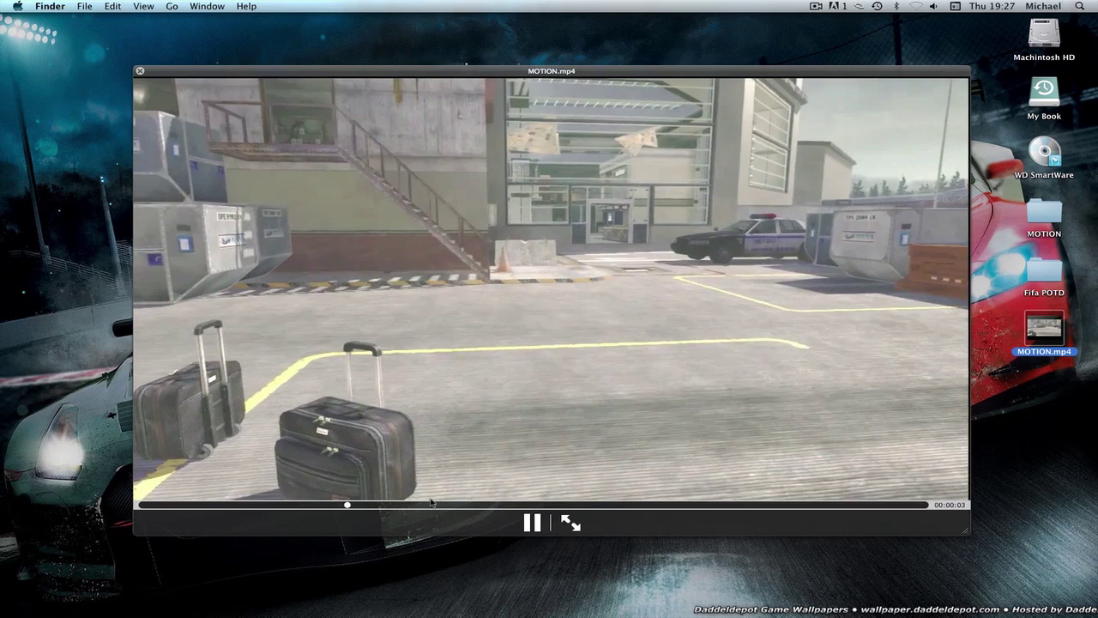
key("space")
key("space")
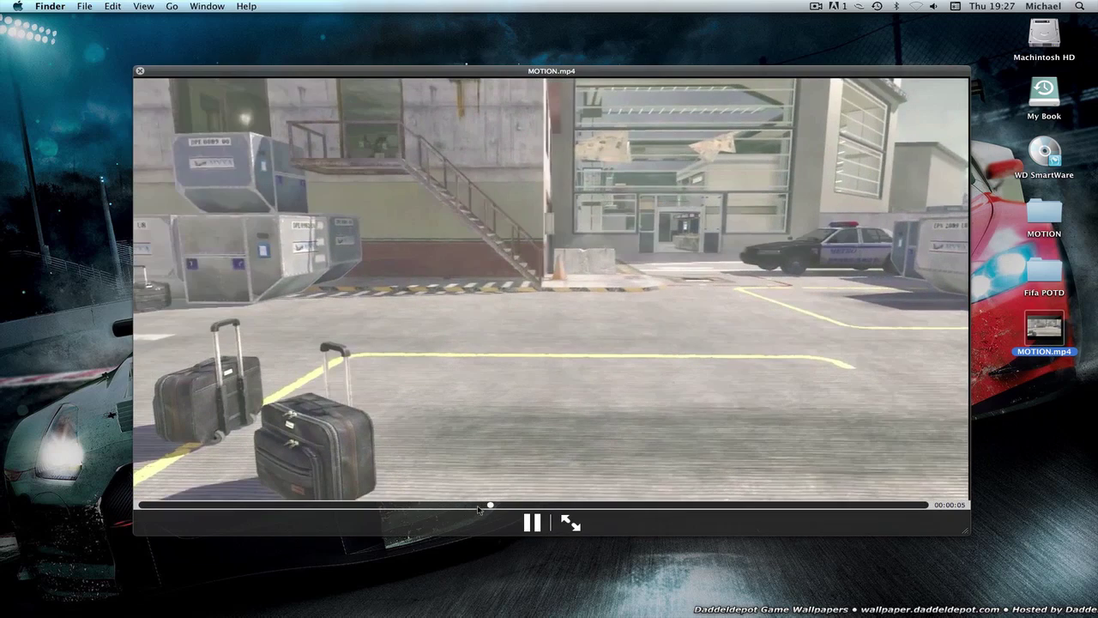
left_click(433, 506)
key("space")
left_click_drag(433, 508, 573, 502)
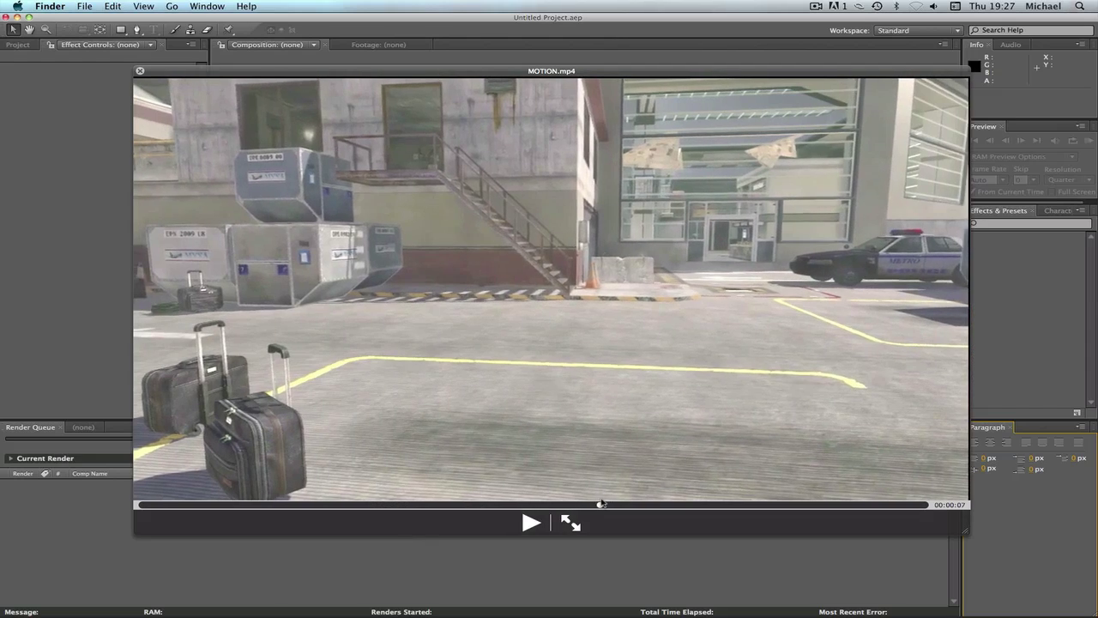
key("space")
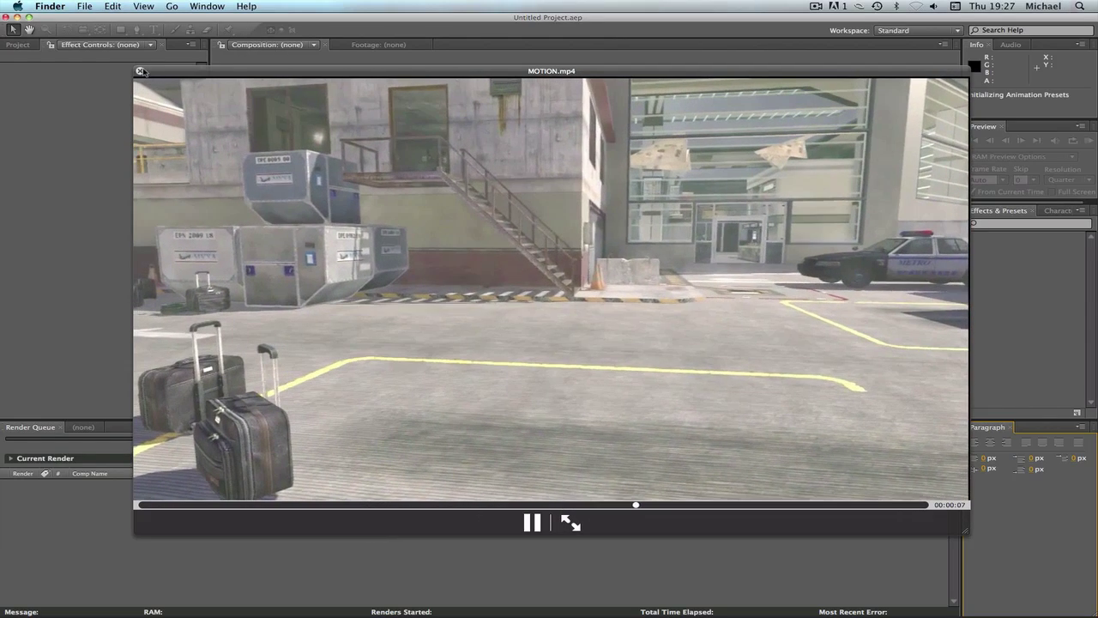
left_click(140, 70)
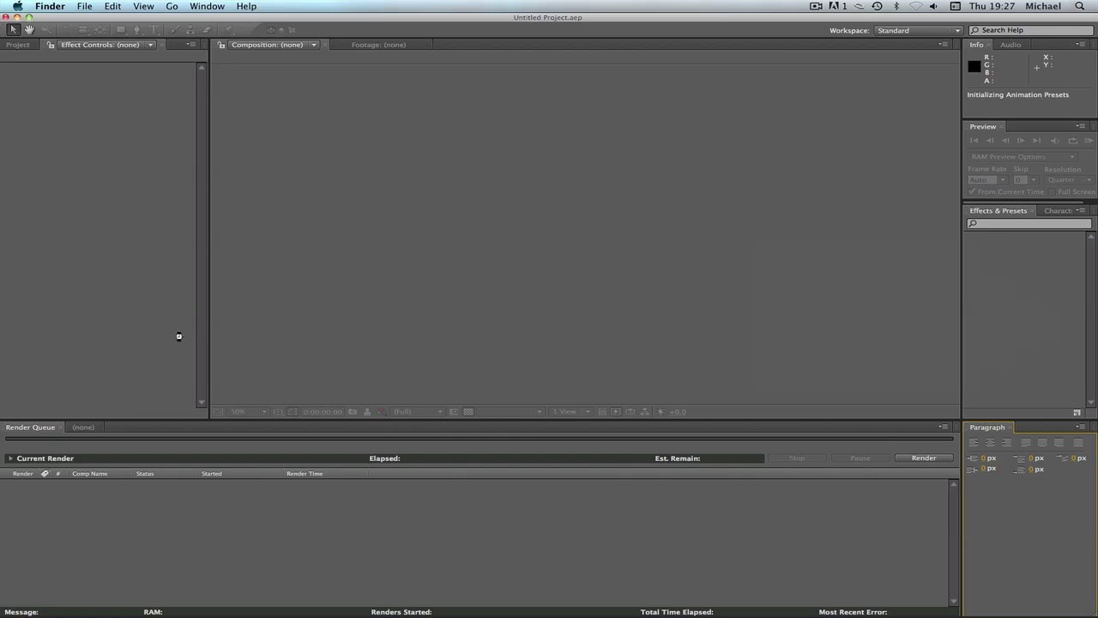
- Switch to After Effects, show the project's contents, and dismiss the welcome screen
left_click(95, 137)
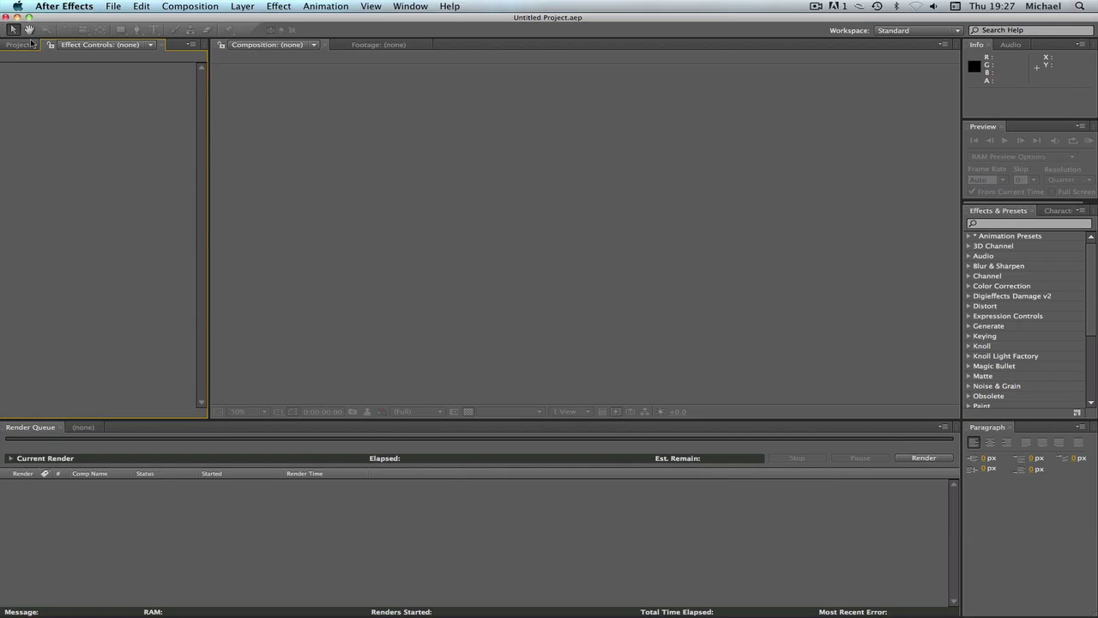
left_click(19, 44)
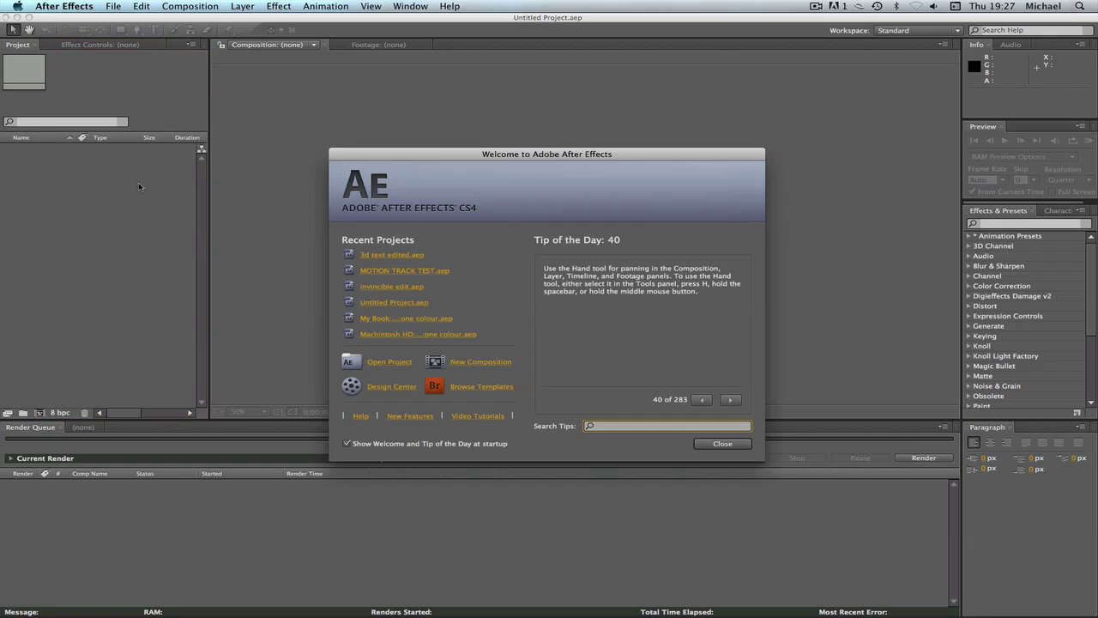
left_click(722, 444)
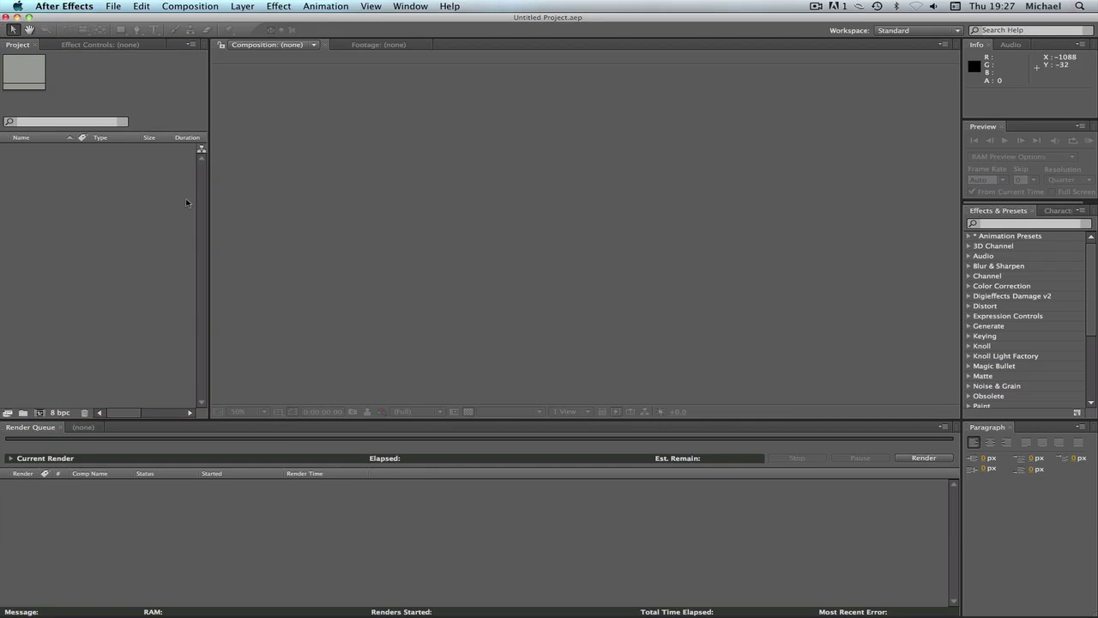
- Import MOTION.mp4 from the Desktop into the project as footage
double_click(186, 201)
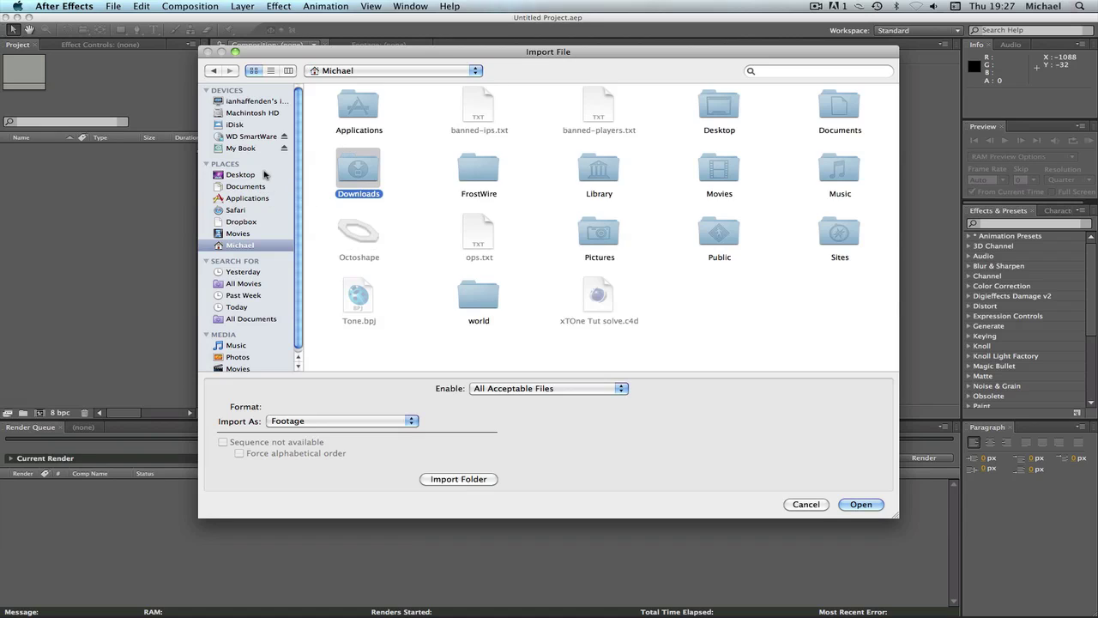
left_click(264, 174)
left_click(613, 114)
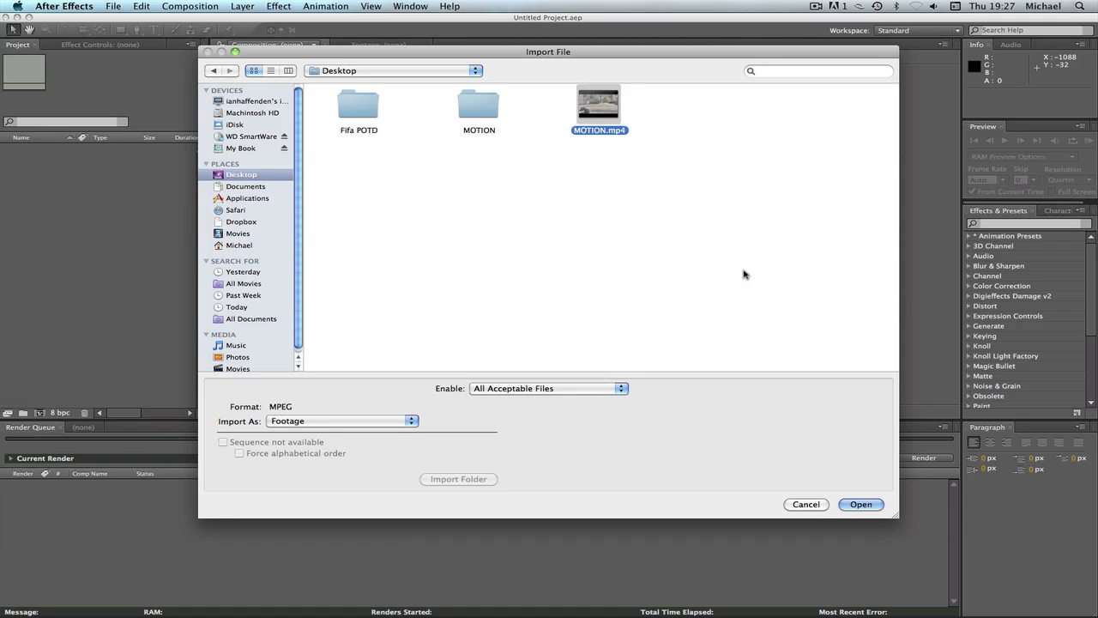
left_click(857, 503)
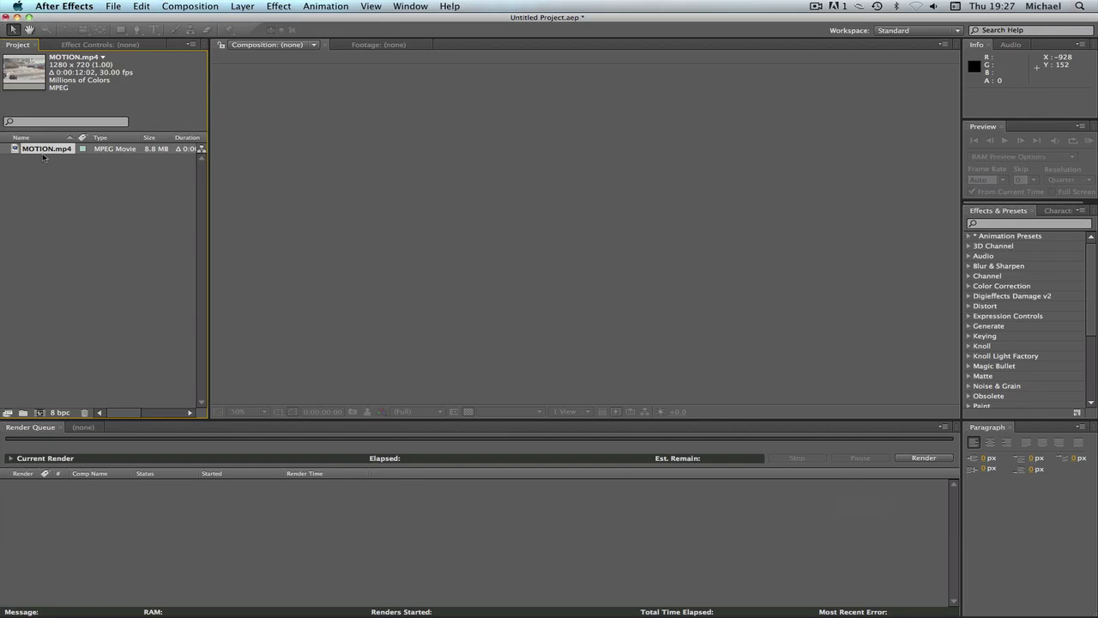
- Create a composition from the MOTION.mp4 footage and move the current time to 0:00:04:06
left_click(39, 413)
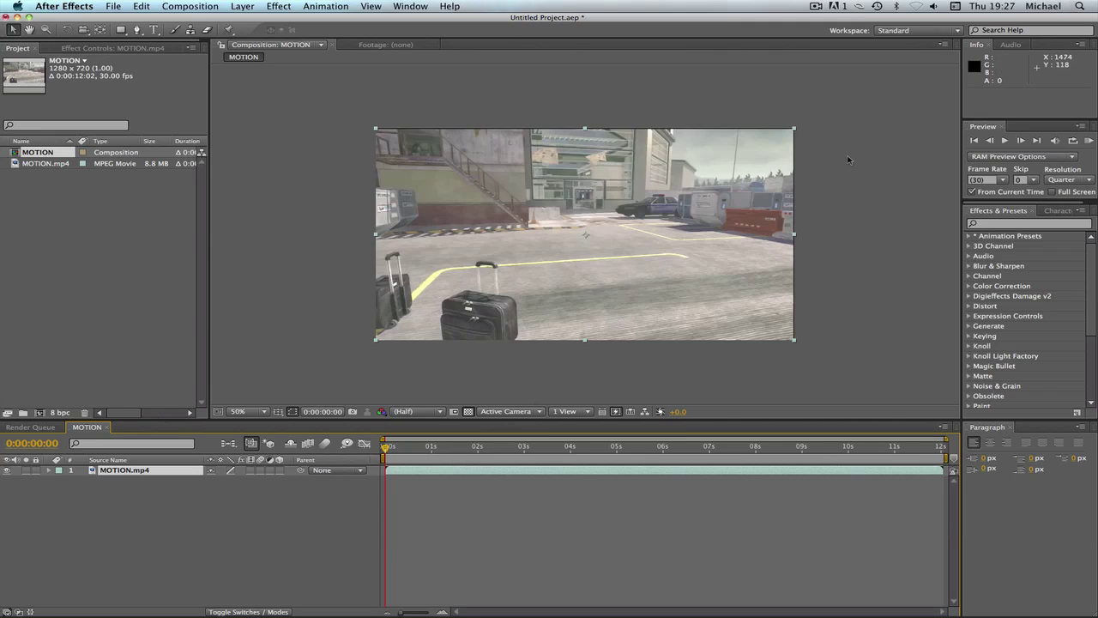
left_click(830, 237)
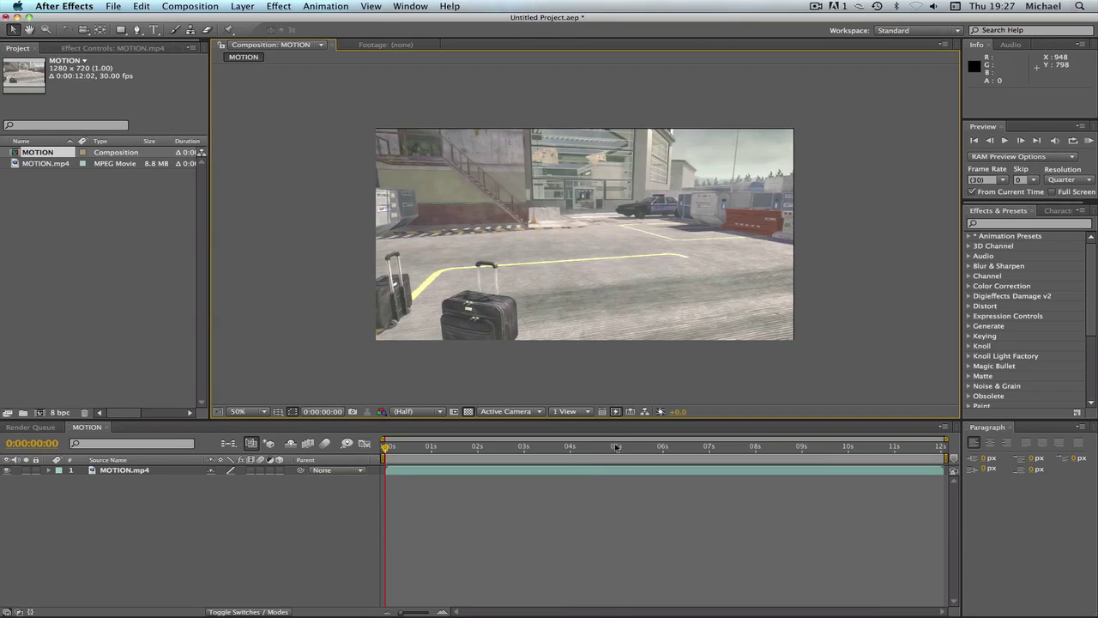
left_click(616, 447)
left_click(580, 447)
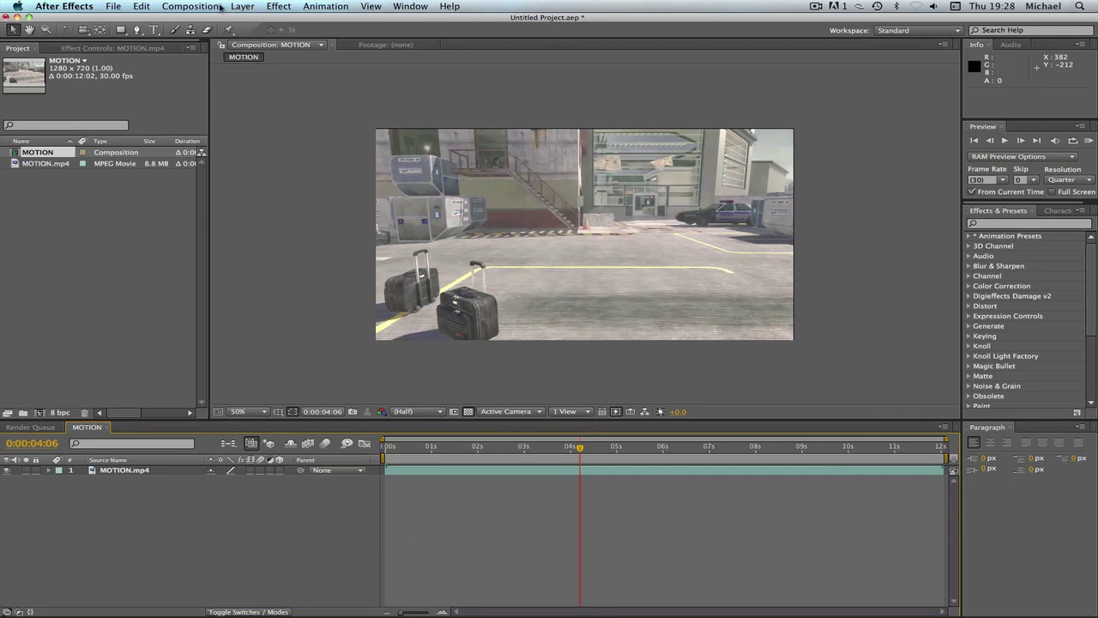
- Add the MOTION composition to the render queue and set its output module format to PNG Sequence
left_click(191, 7)
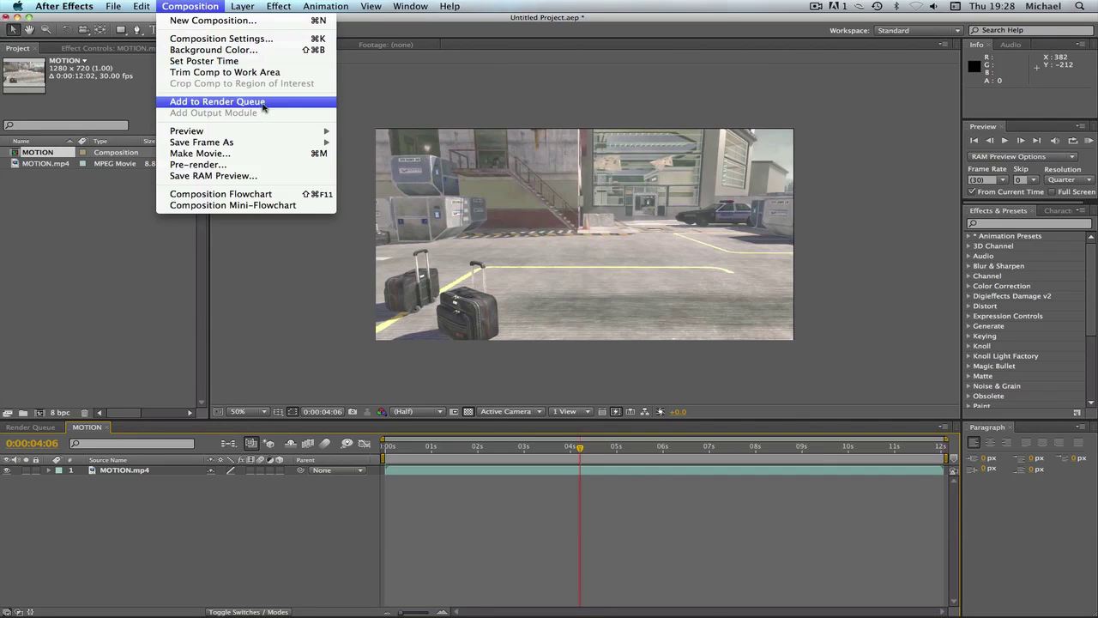
left_click(258, 105)
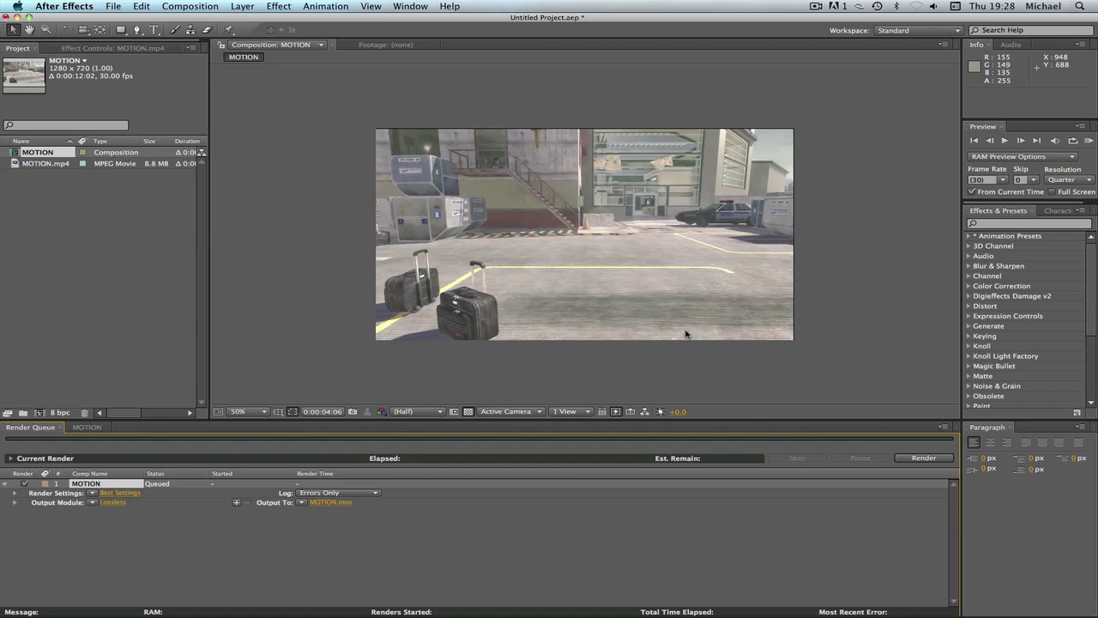
left_click(114, 503)
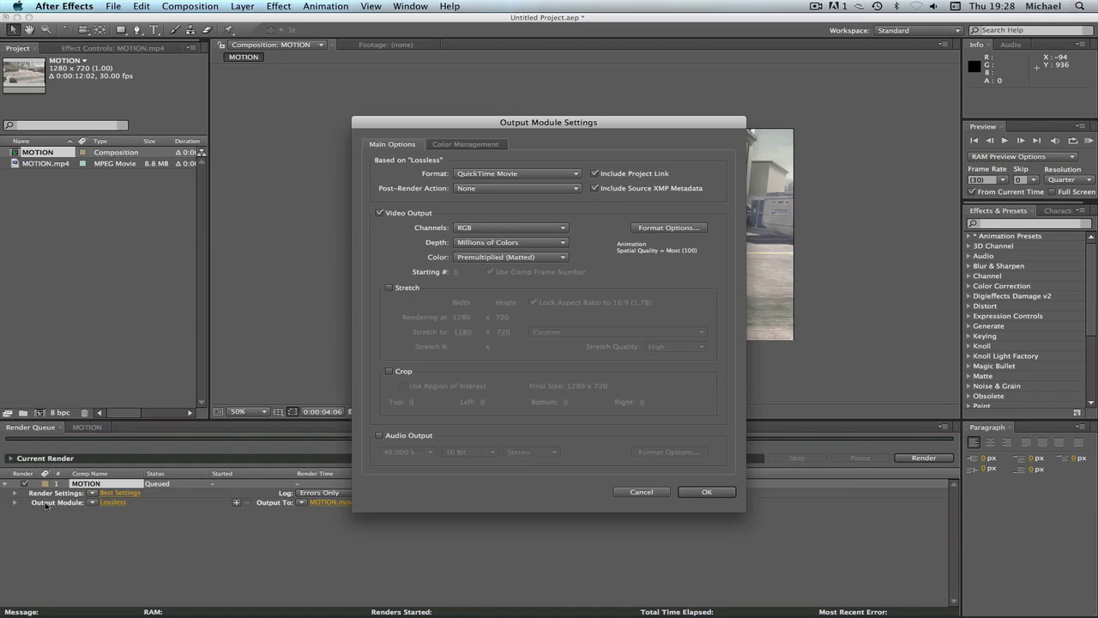
left_click(532, 174)
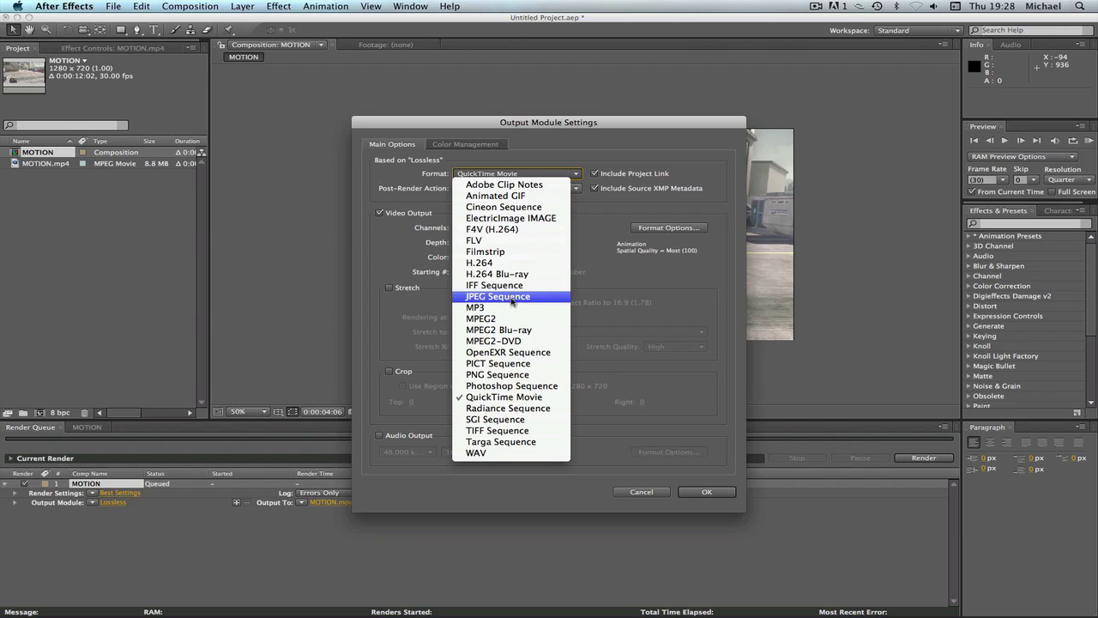
left_click(509, 375)
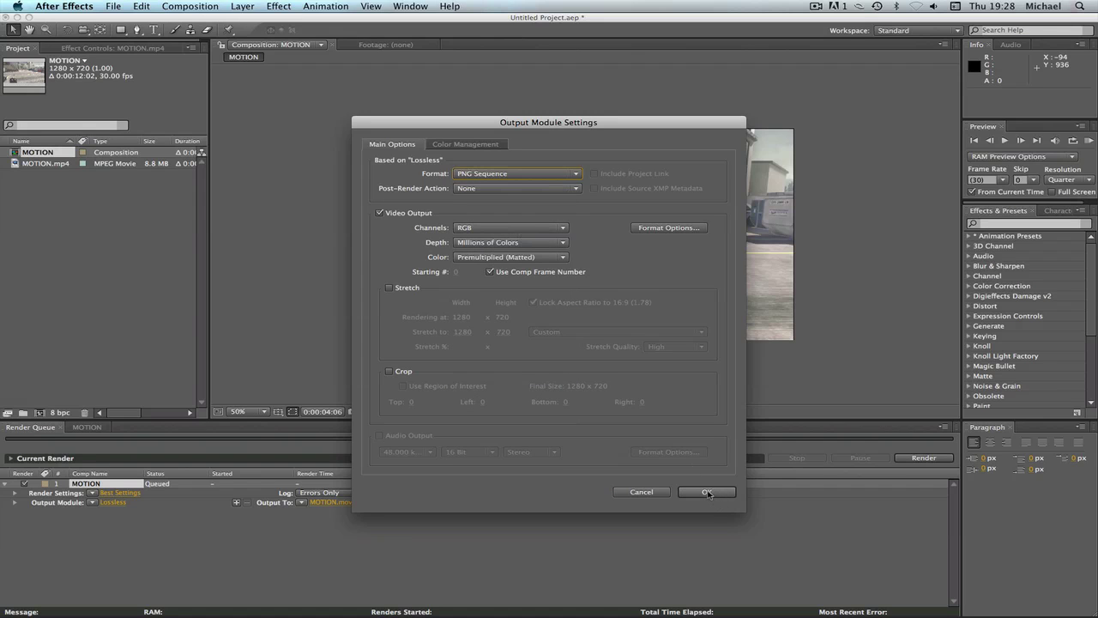
left_click(707, 492)
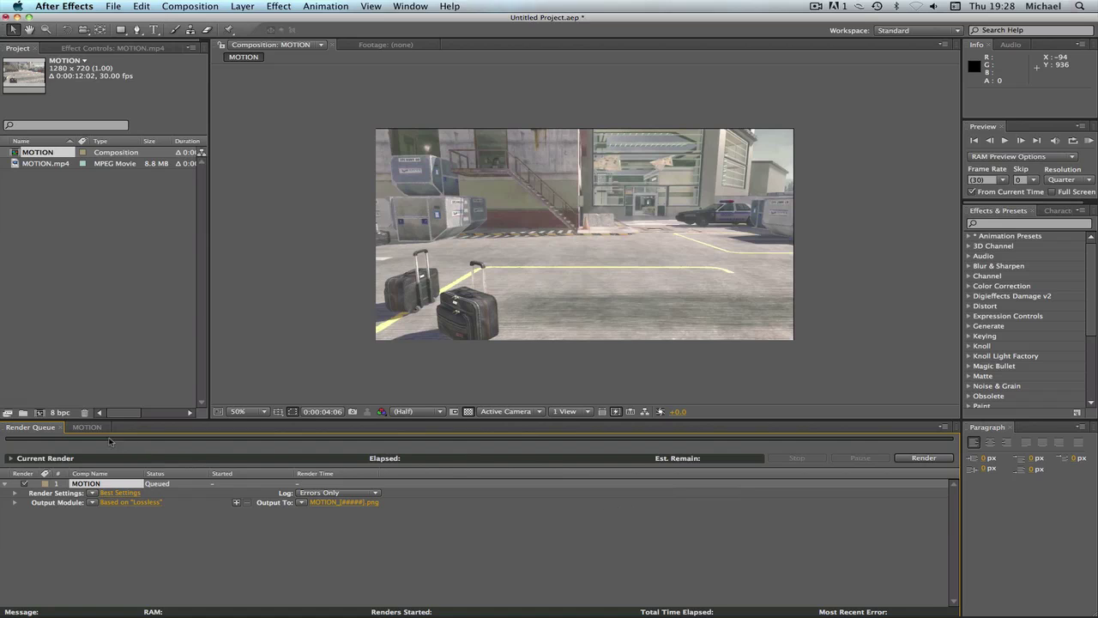
- Review the MOTION composition's settings with its MOTION.mp4 layer selected, and show the layer's effect controls
left_click(87, 426)
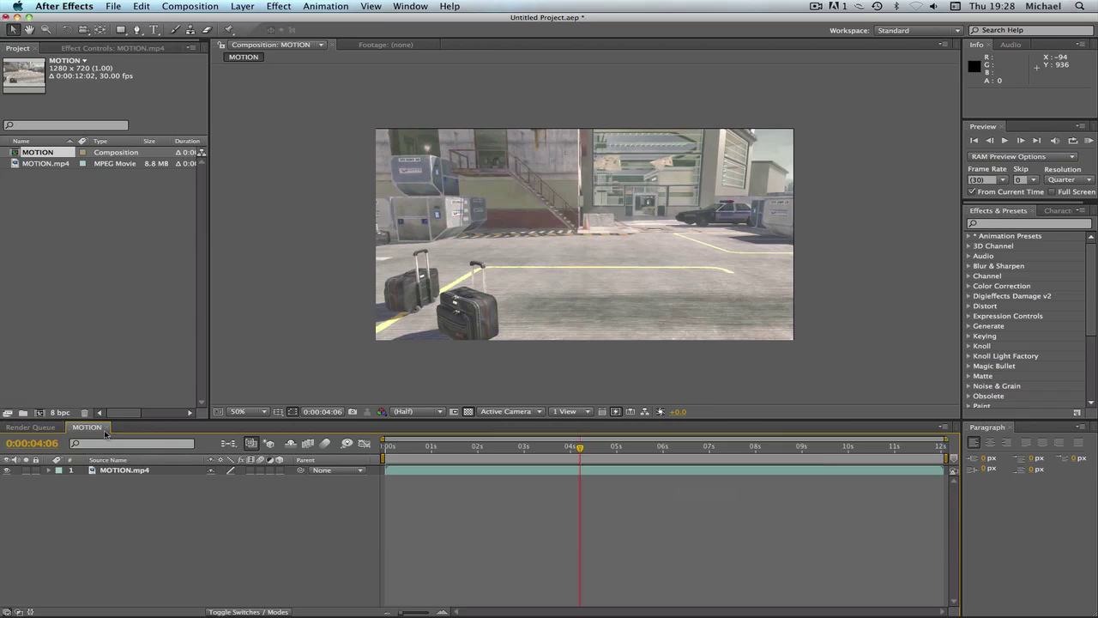
left_click(445, 151)
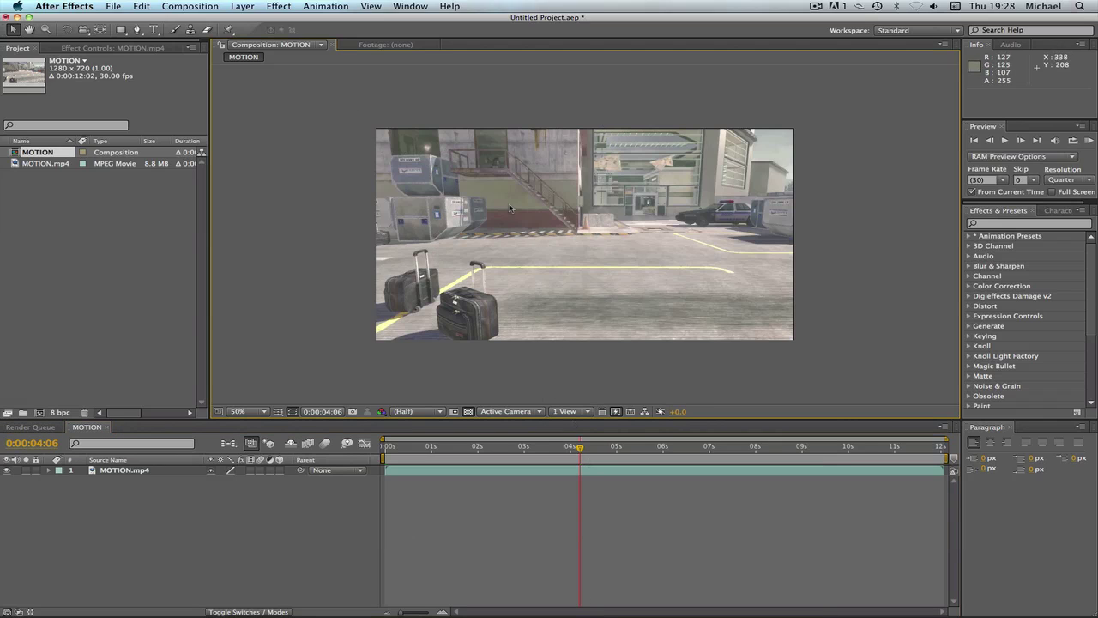
left_click(421, 166)
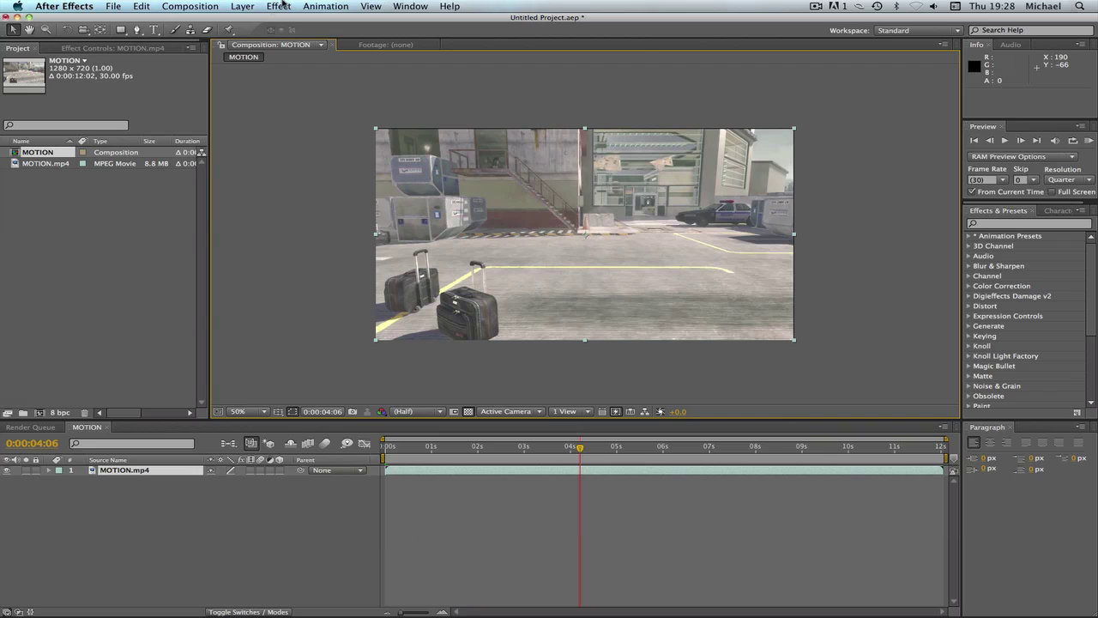
left_click(190, 6)
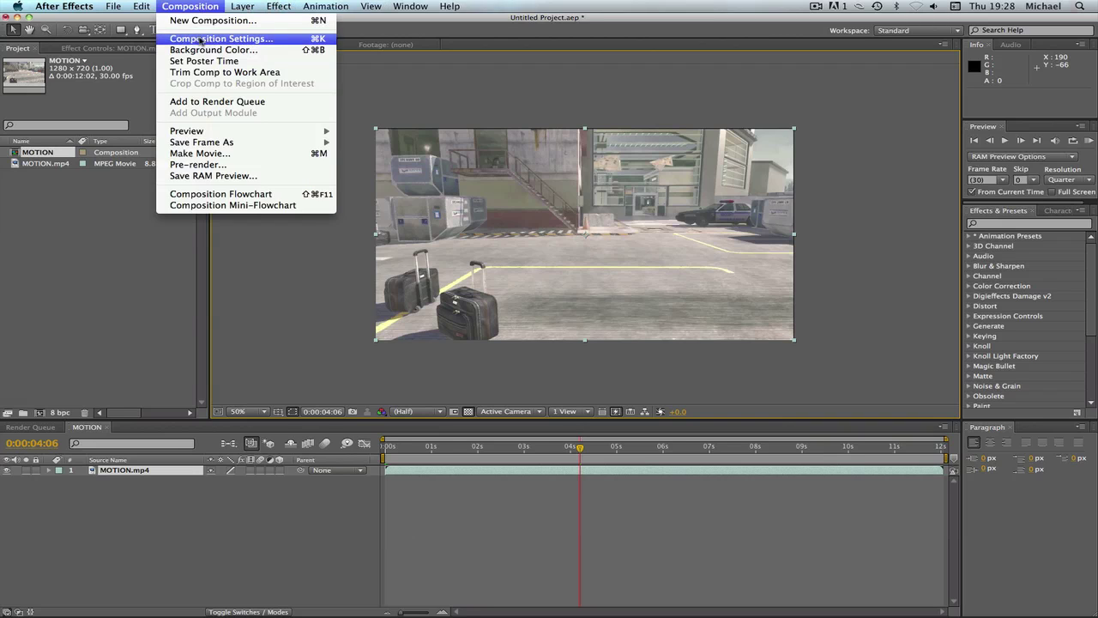
left_click(197, 38)
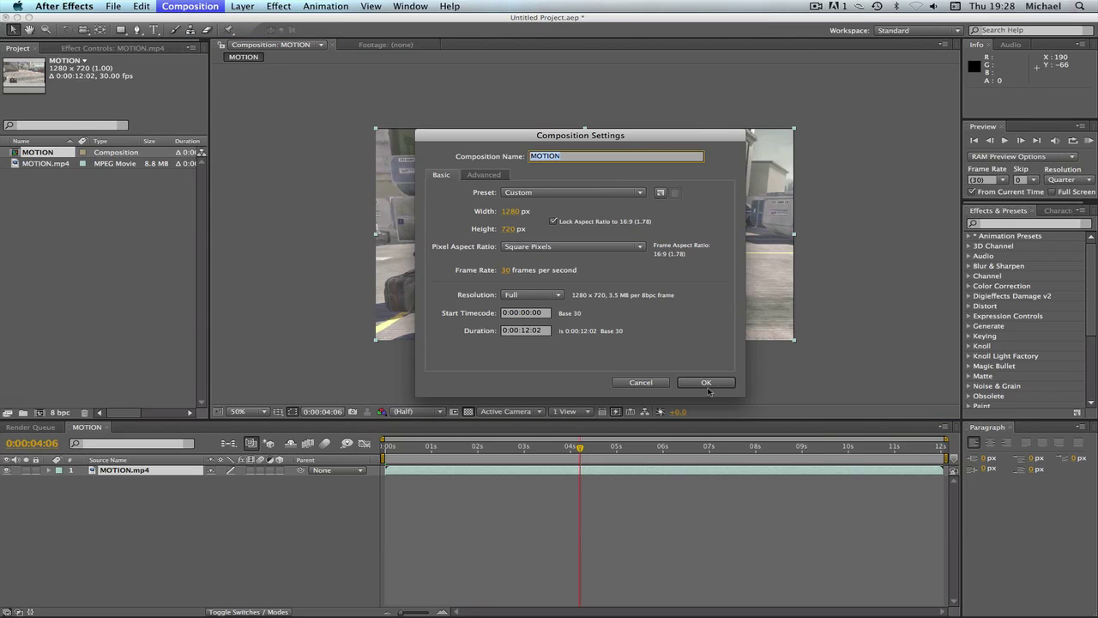
left_click(706, 382)
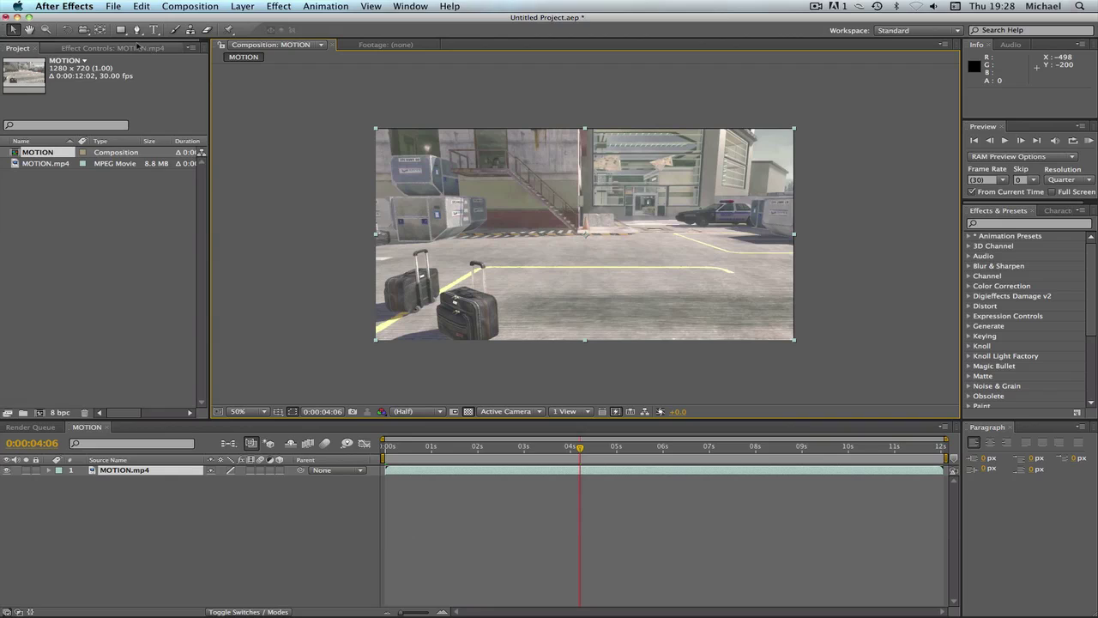
left_click(138, 48)
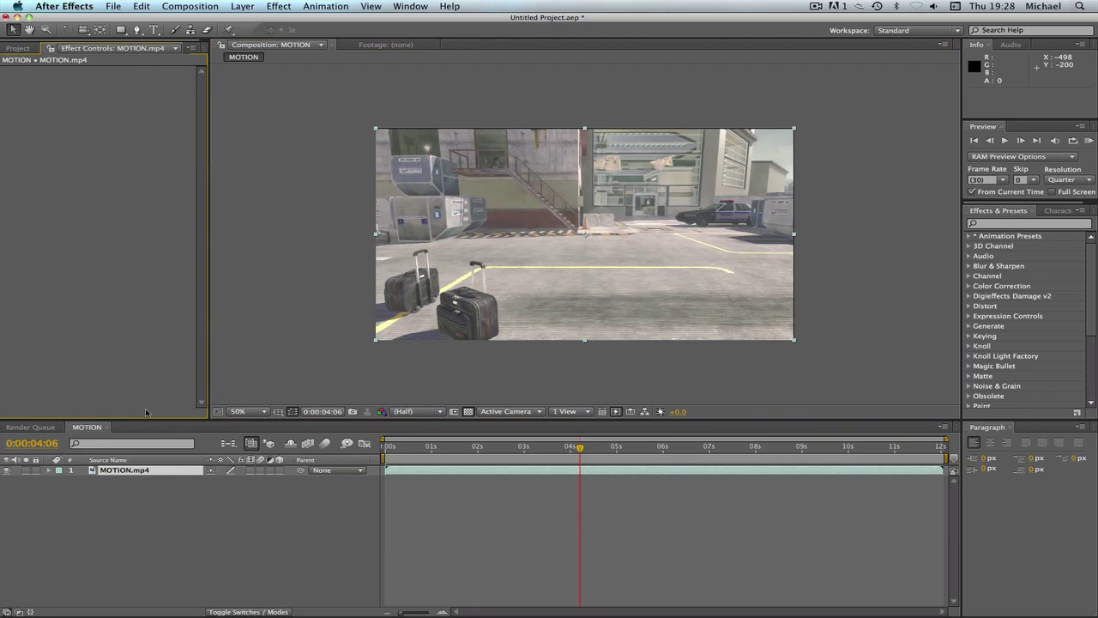
- Examine the PNG frames in the Desktop's MOTION folder through the queued render's output location, leaving the destination uncommitted
key("super+m")
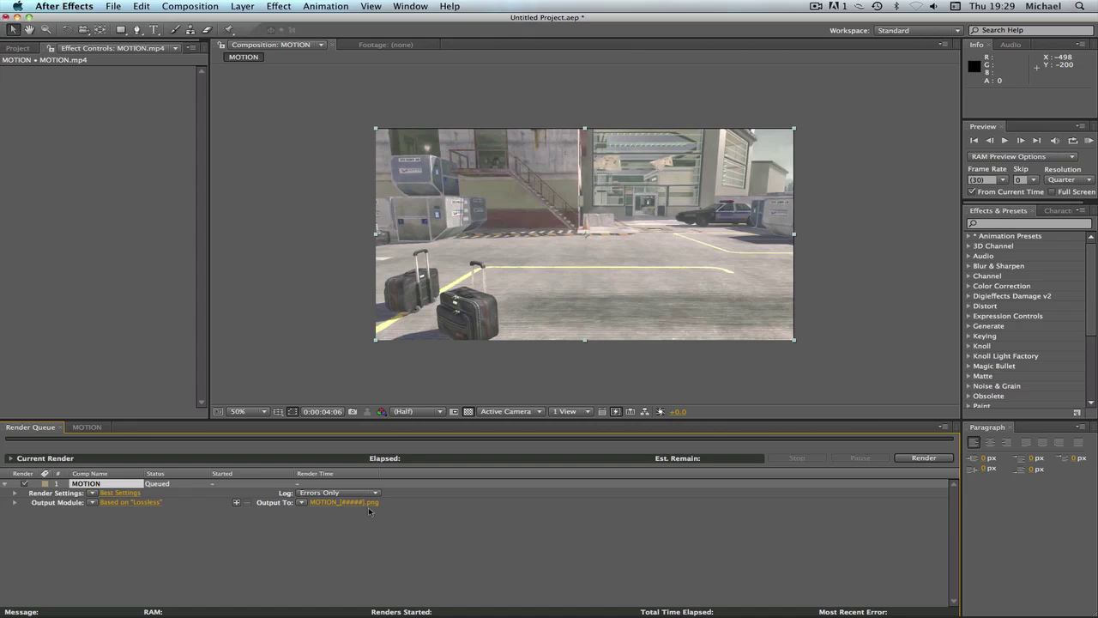
left_click(332, 504)
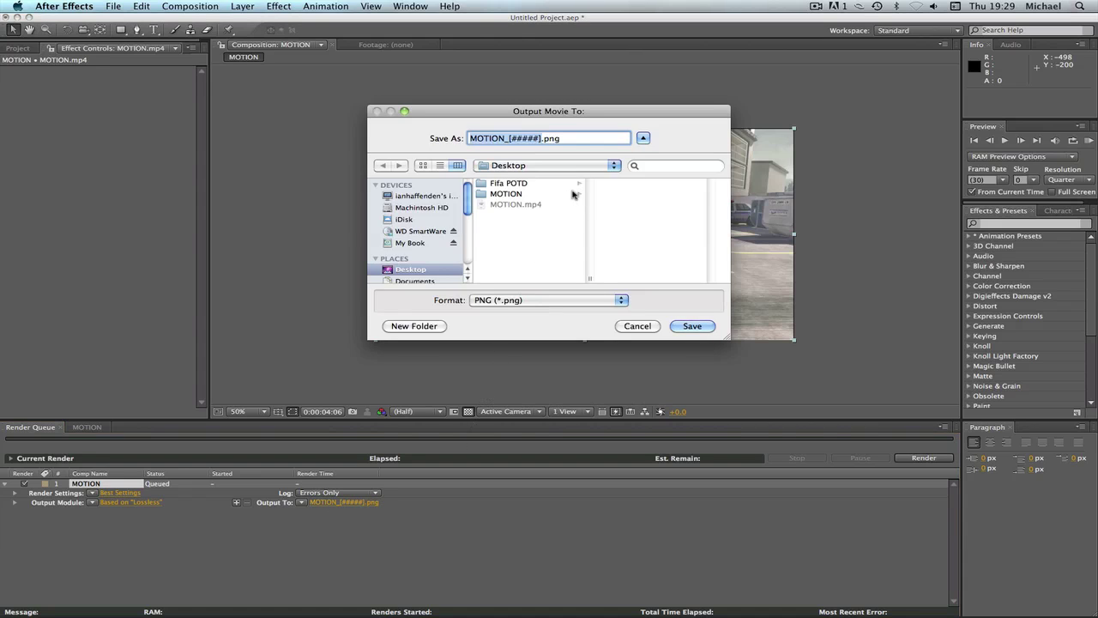
left_click(533, 196)
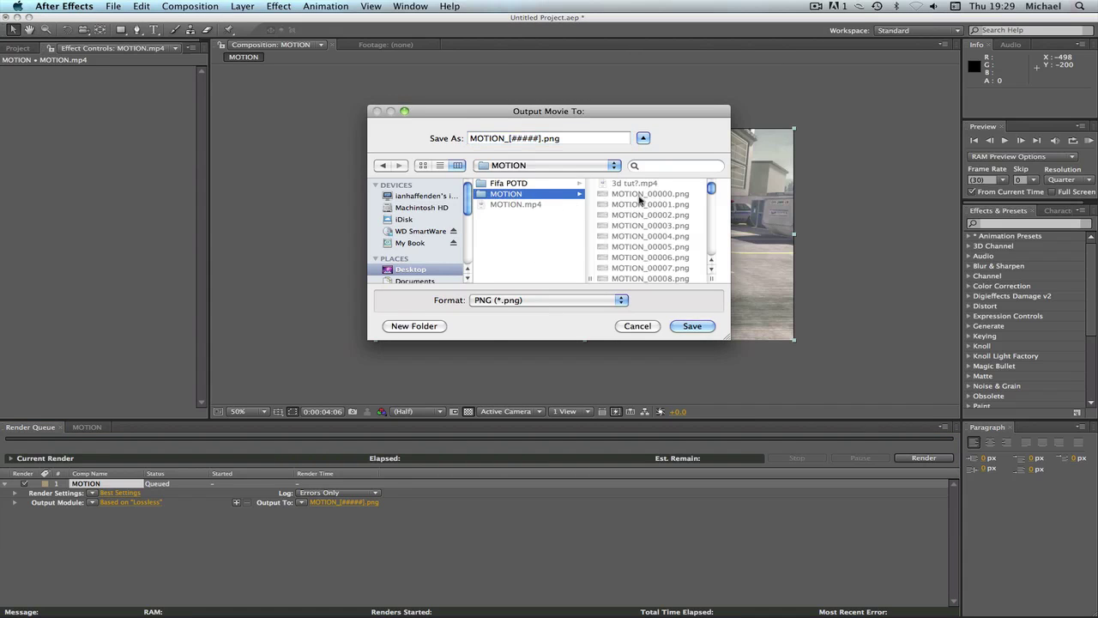
scroll(675, 230, "down", 4)
scroll(674, 230, "down", 5)
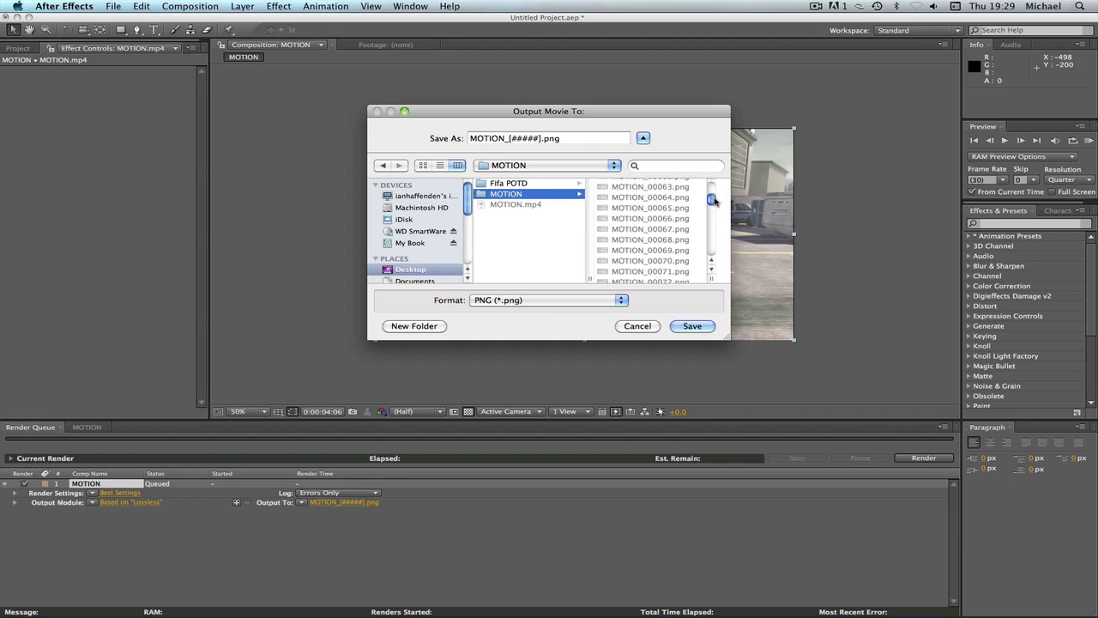
left_click_drag(712, 202, 711, 249)
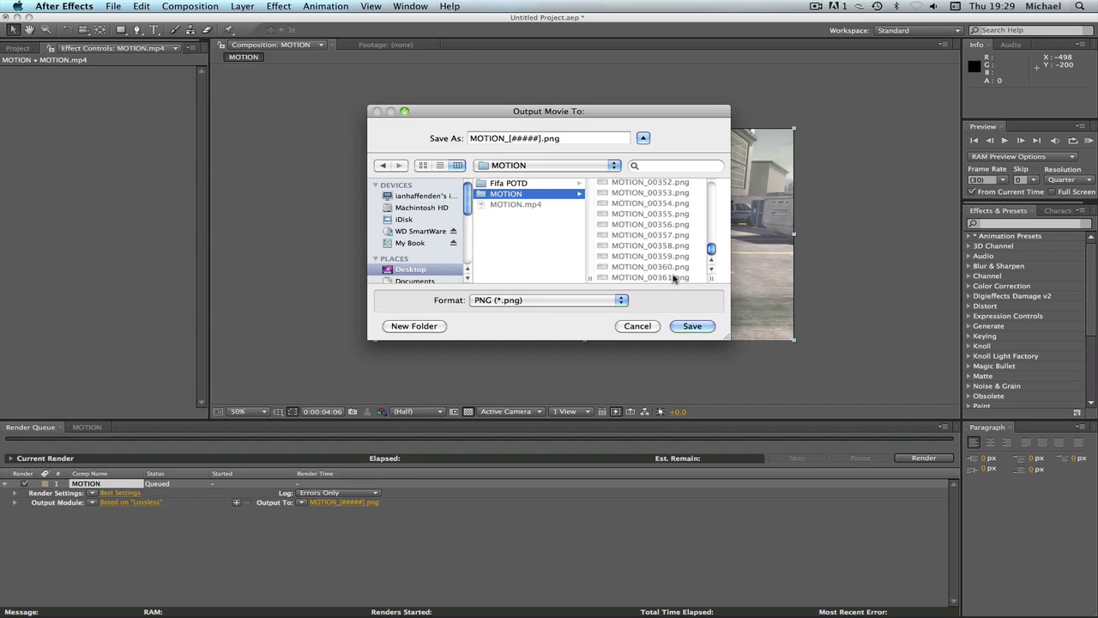
left_click(638, 326)
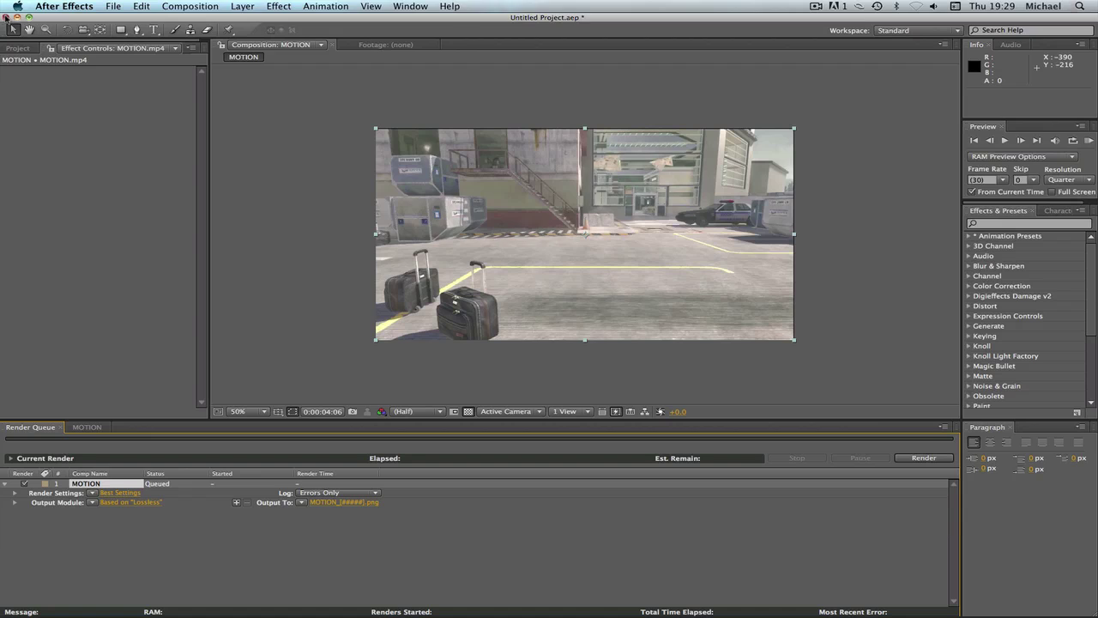
- Close the After Effects project without saving its changes
left_click(7, 17)
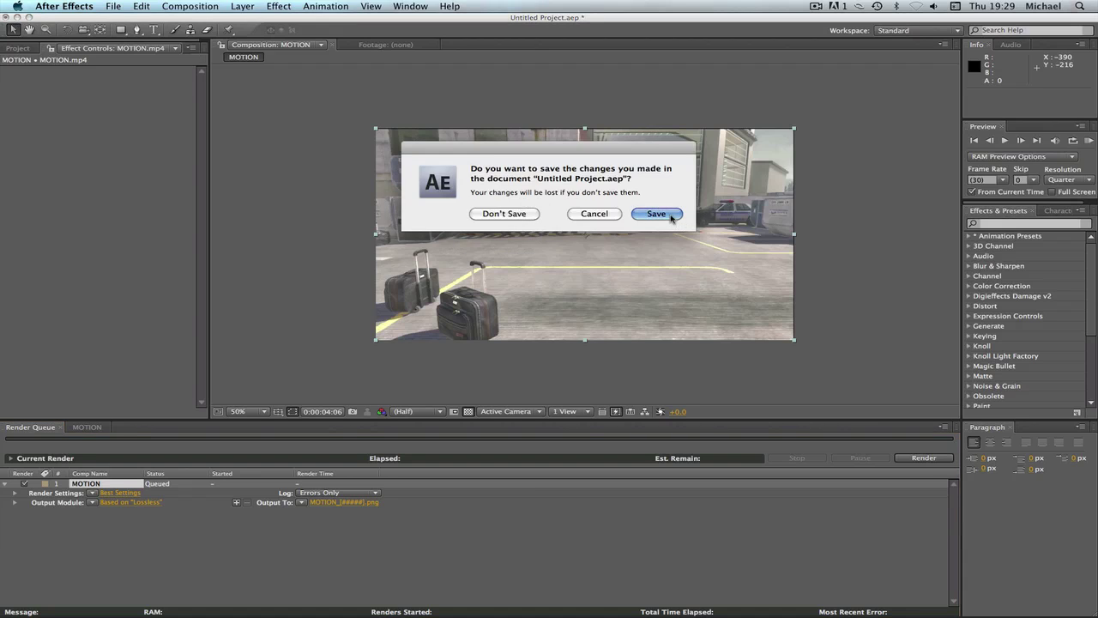
left_click(672, 218)
left_click(648, 329)
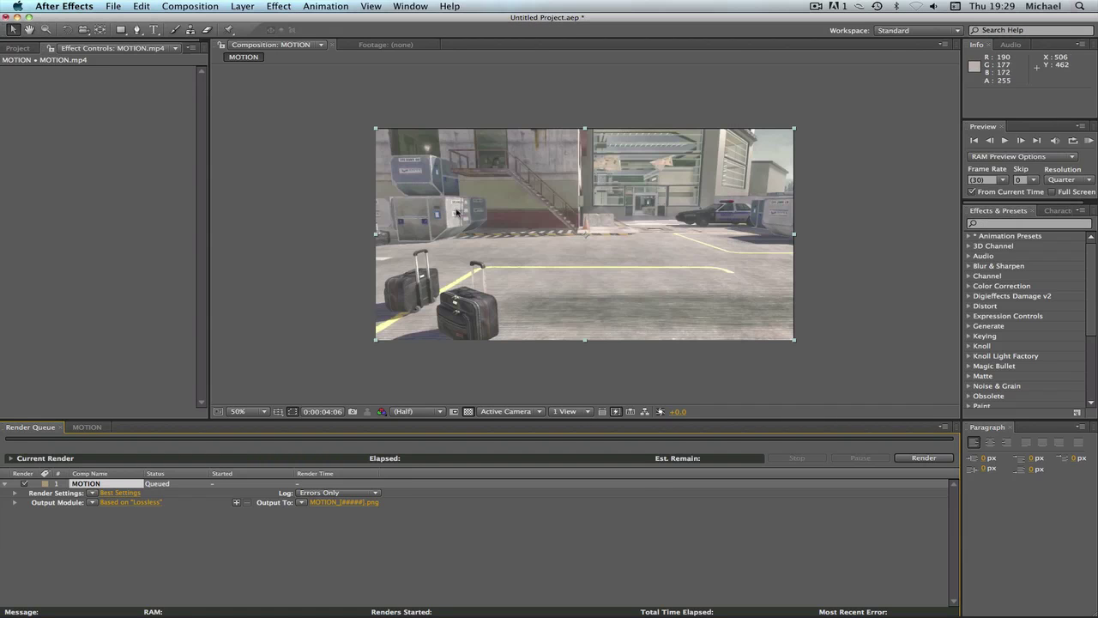
left_click(7, 18)
left_click(515, 212)
- Launch boujou from the Applications folder and reposition its window so the whole interface fits on screen
mouse_move(858, 596)
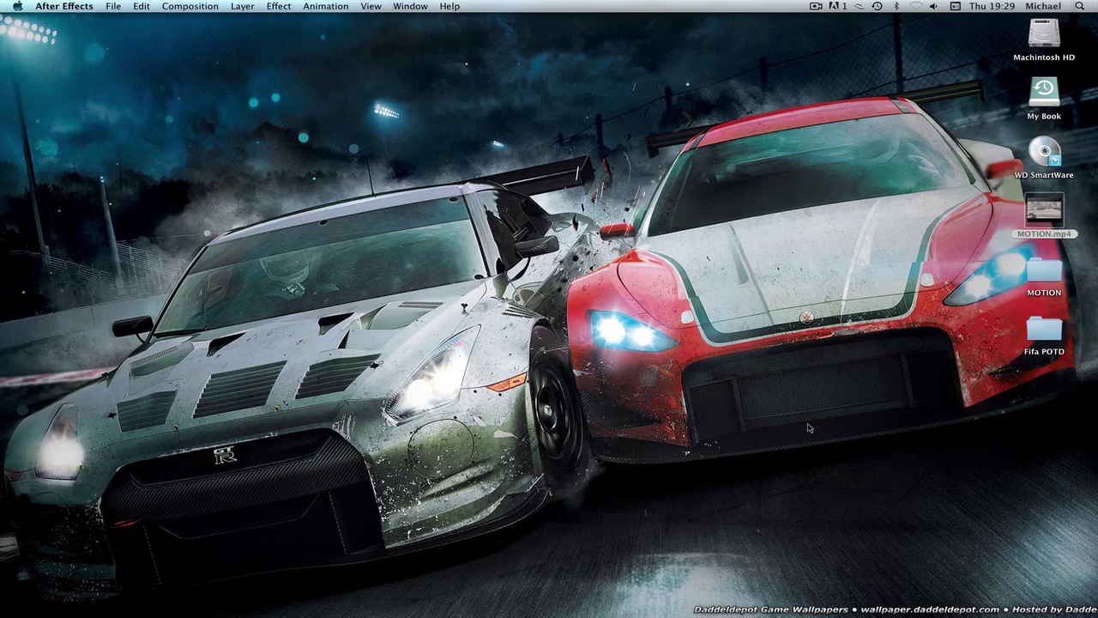
left_click(942, 586)
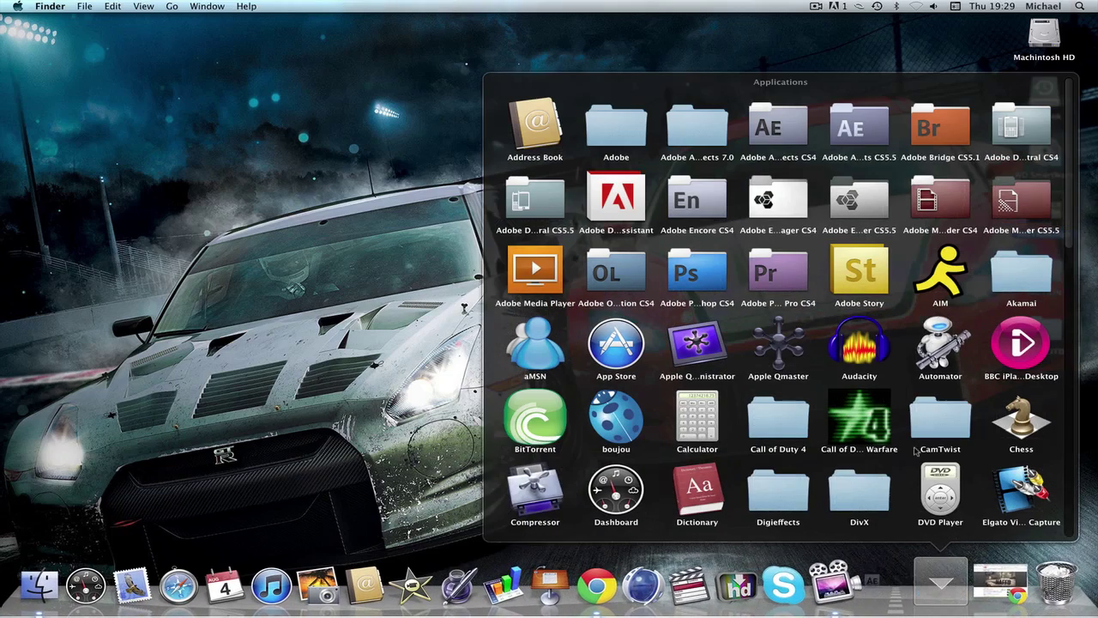
scroll(889, 307, "down", 5)
scroll(637, 427, "up", 5)
left_click(638, 426)
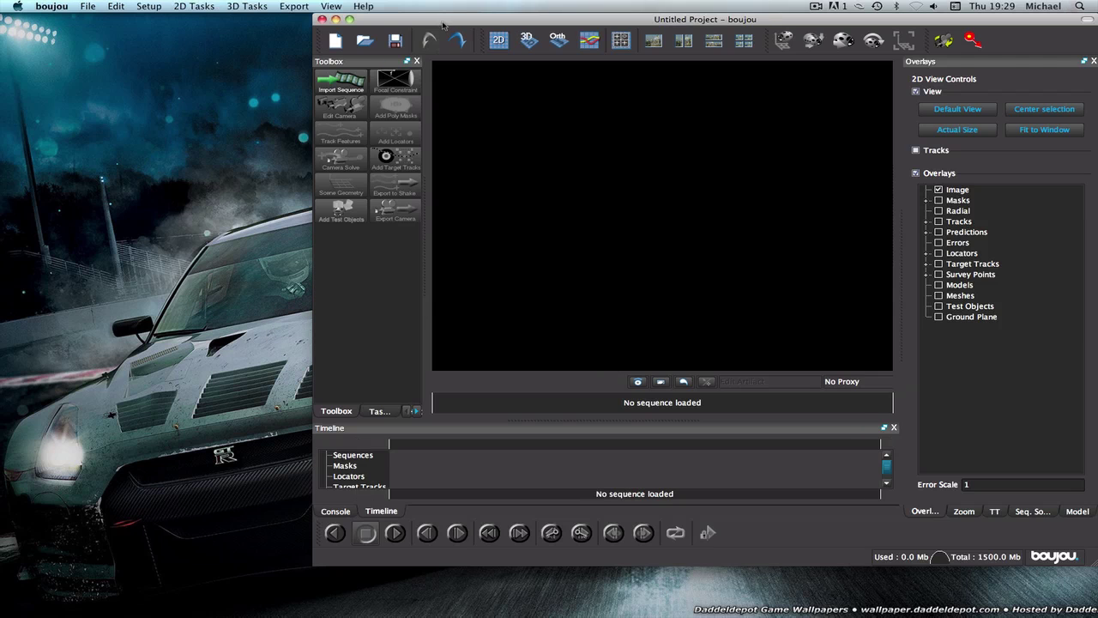
left_click_drag(431, 19, 307, 12)
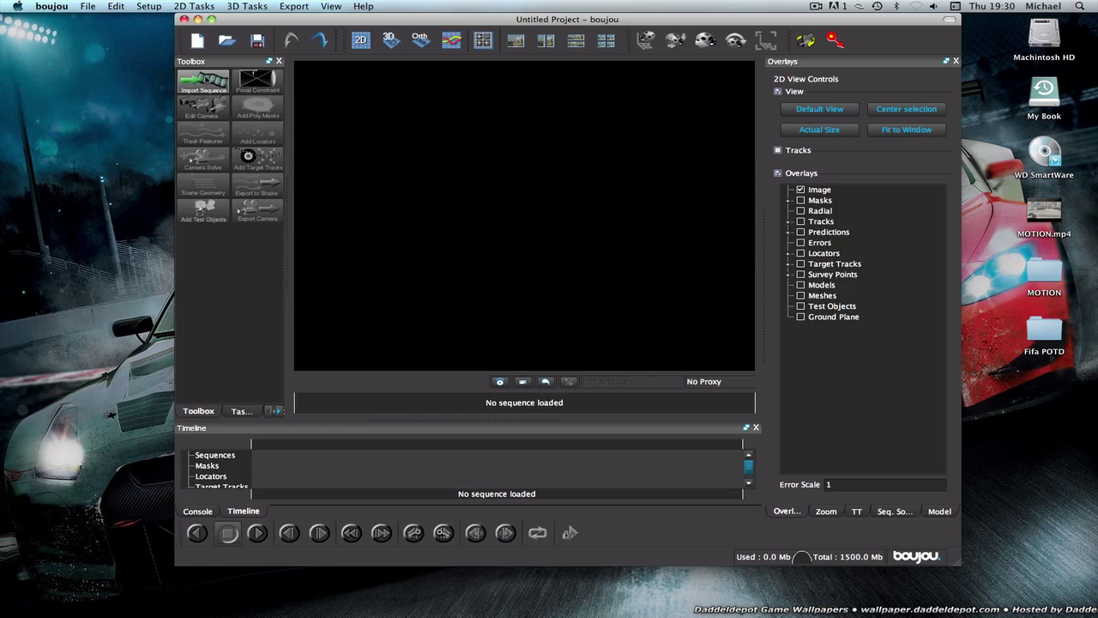
- Start a sequence import and load MOTION_00000.png from the Desktop's MOTION folder as the source file
left_click(203, 79)
left_click(402, 169)
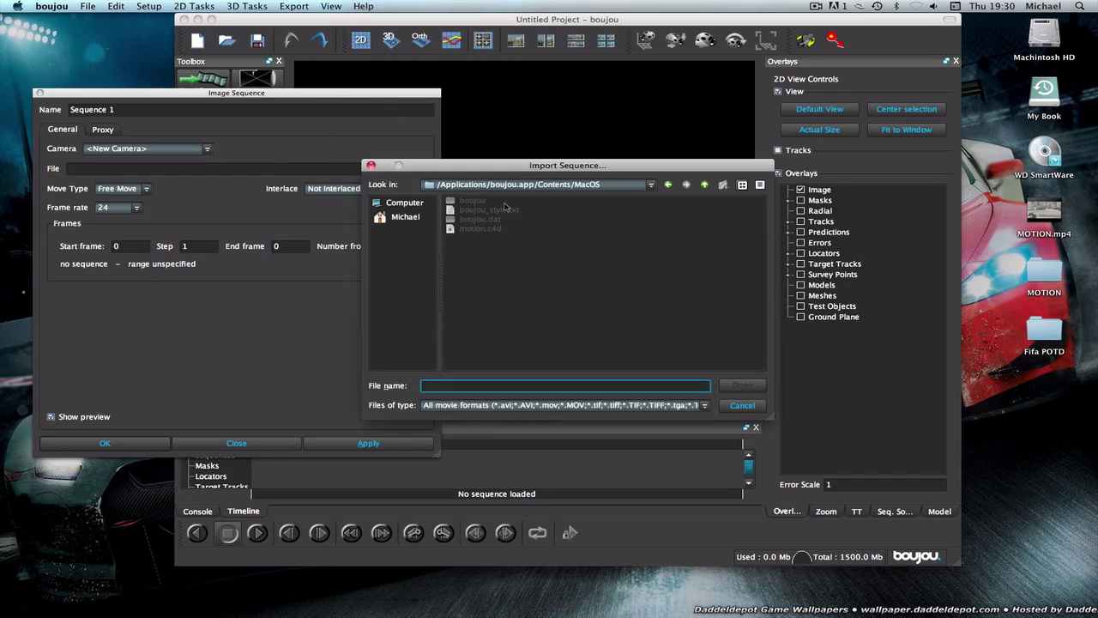
left_click(421, 216)
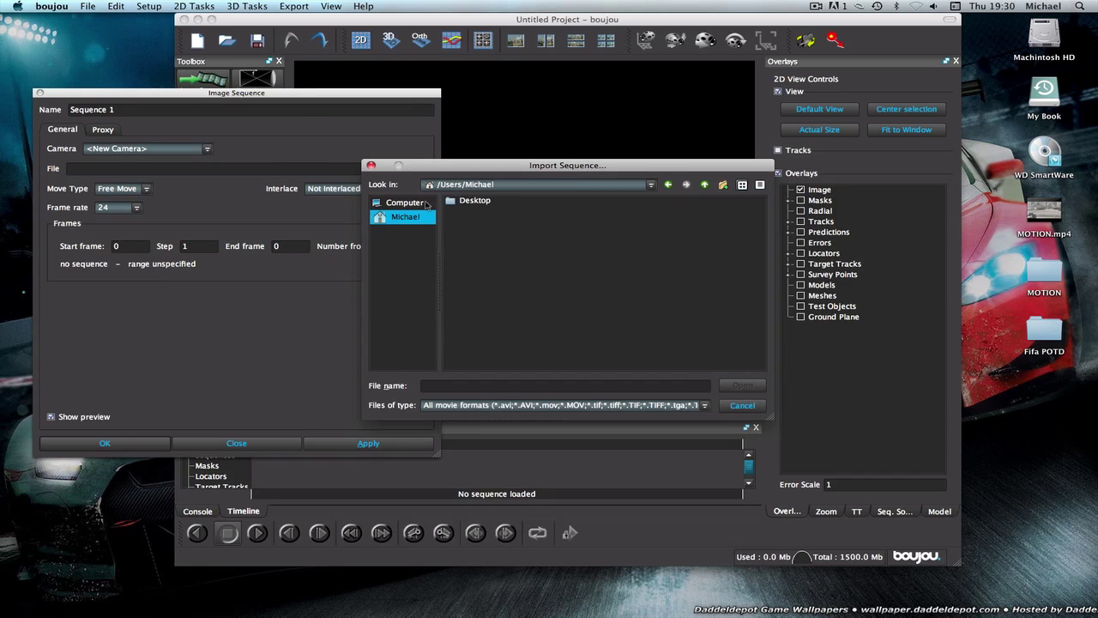
left_click(425, 203)
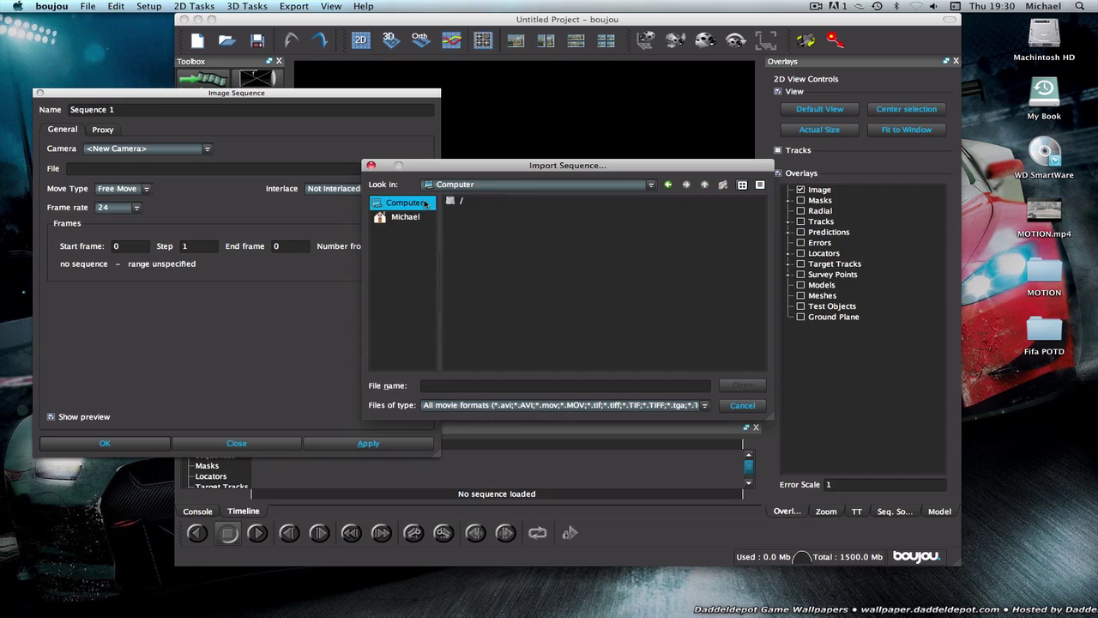
left_click(401, 218)
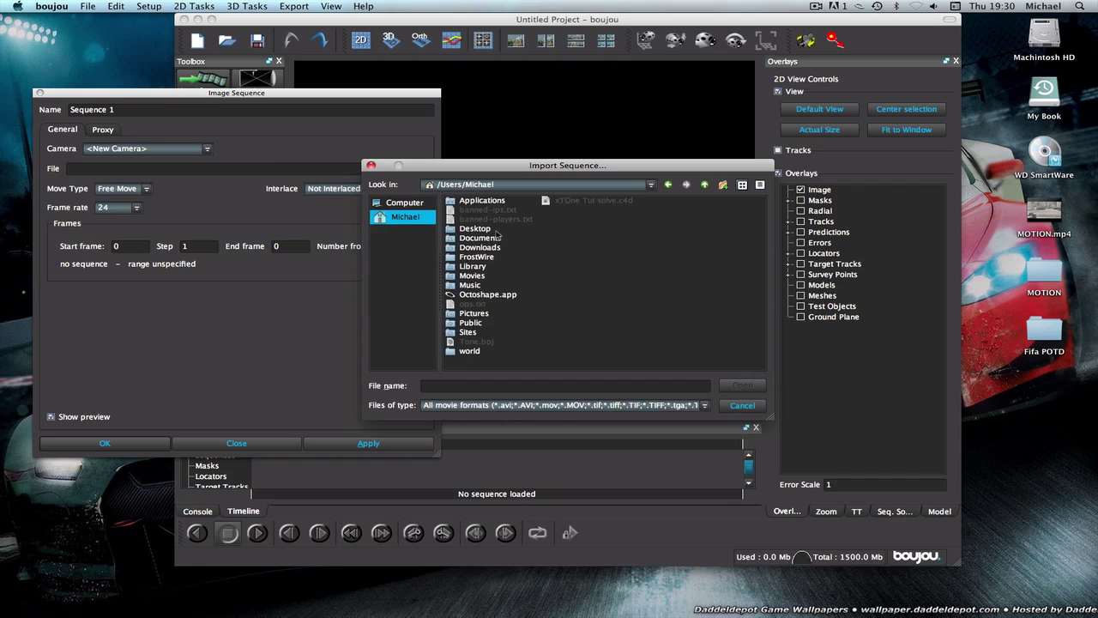
double_click(491, 235)
left_click(479, 211)
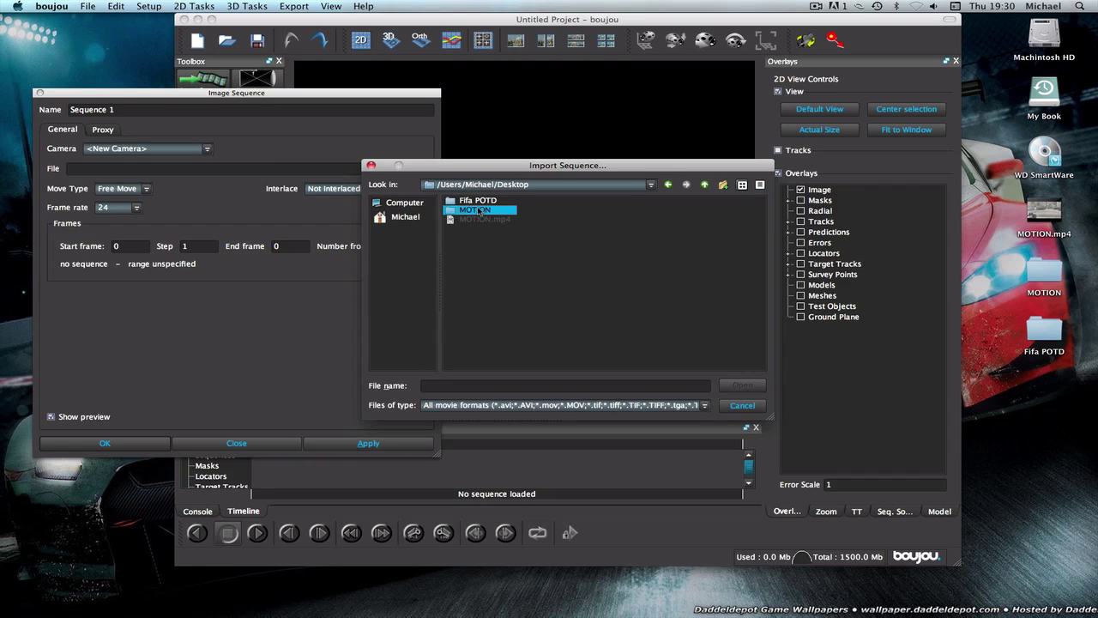
double_click(478, 210)
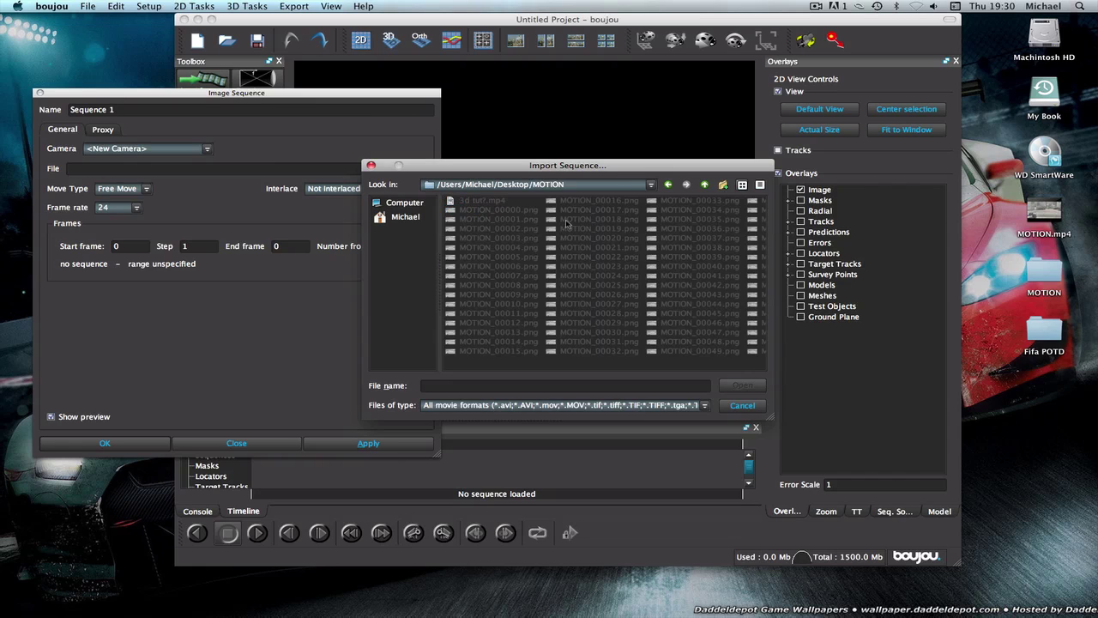
left_click(478, 211)
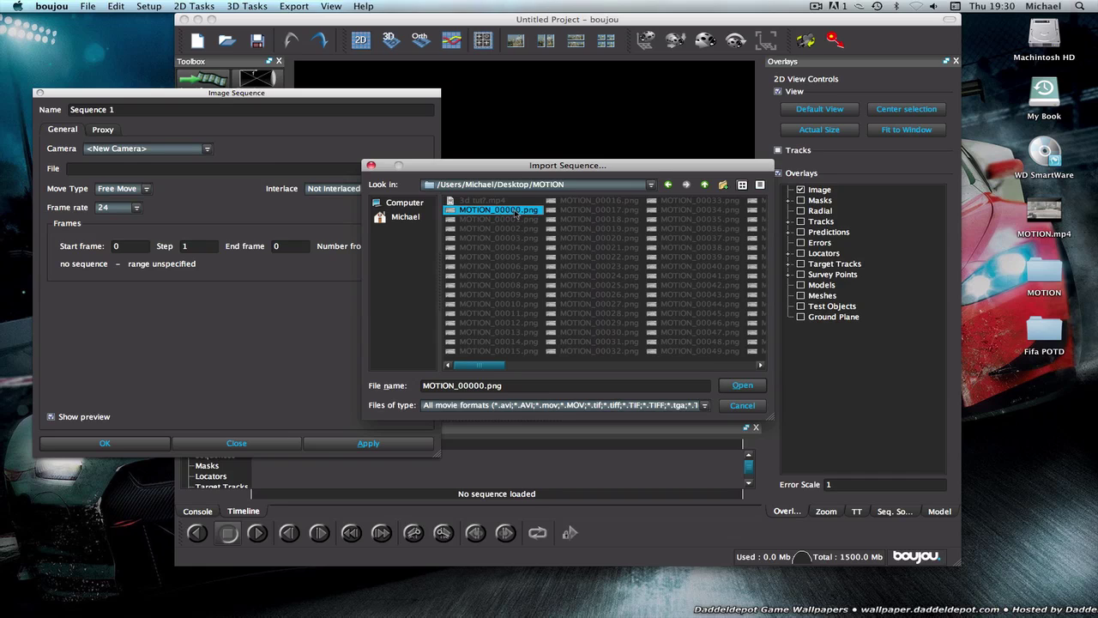
left_click(730, 385)
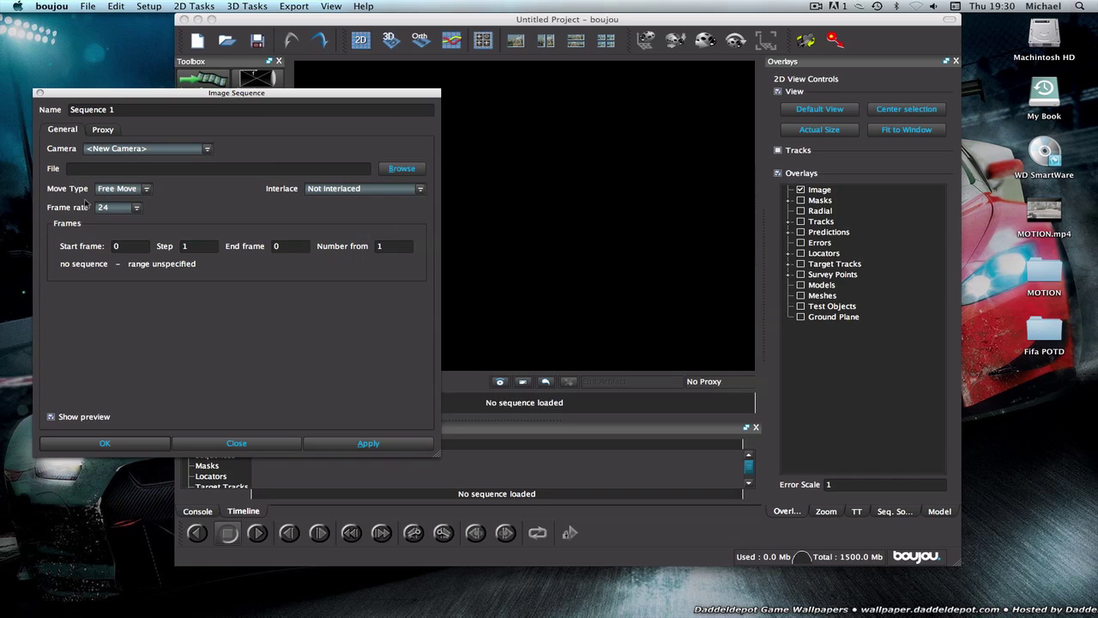
- Set the image sequence's frame rate to 30, apply the import, and close its settings
left_click(135, 206)
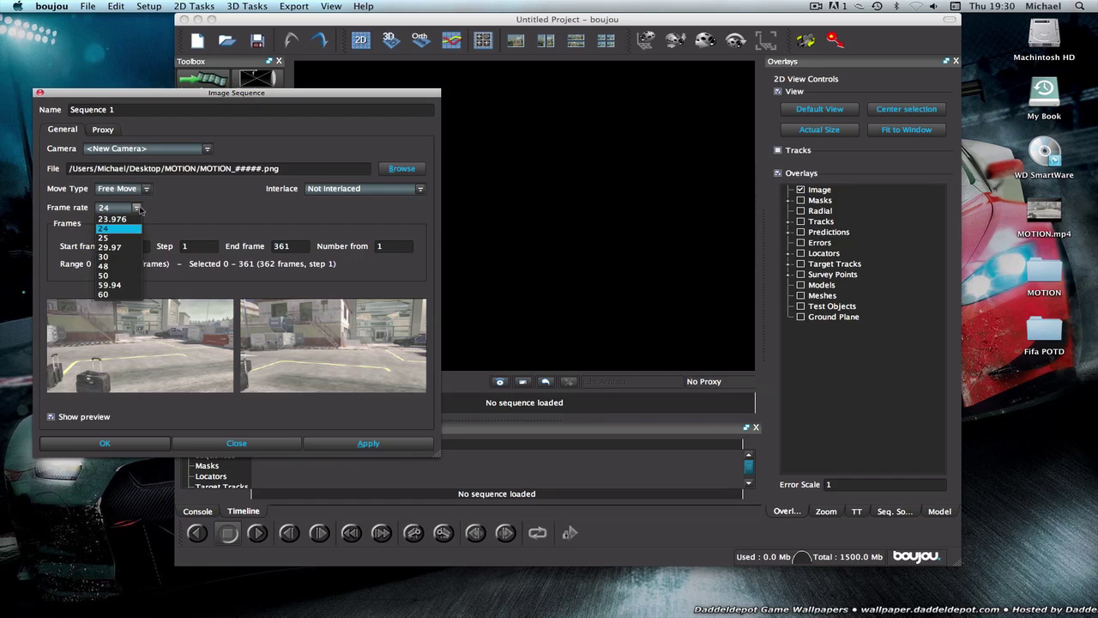
left_click(124, 261)
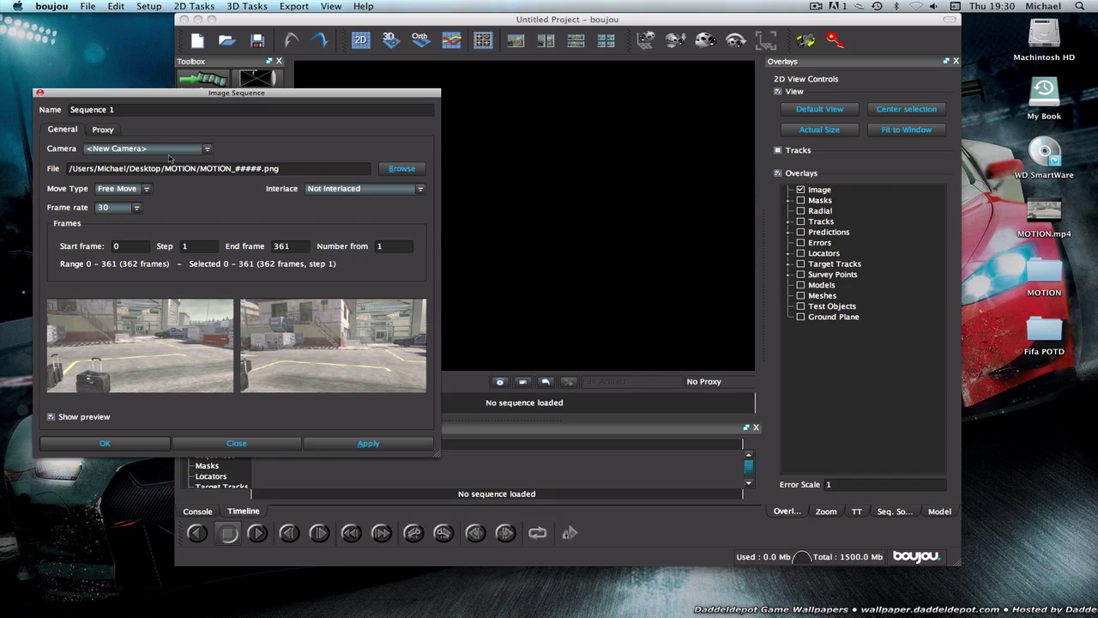
left_click(374, 446)
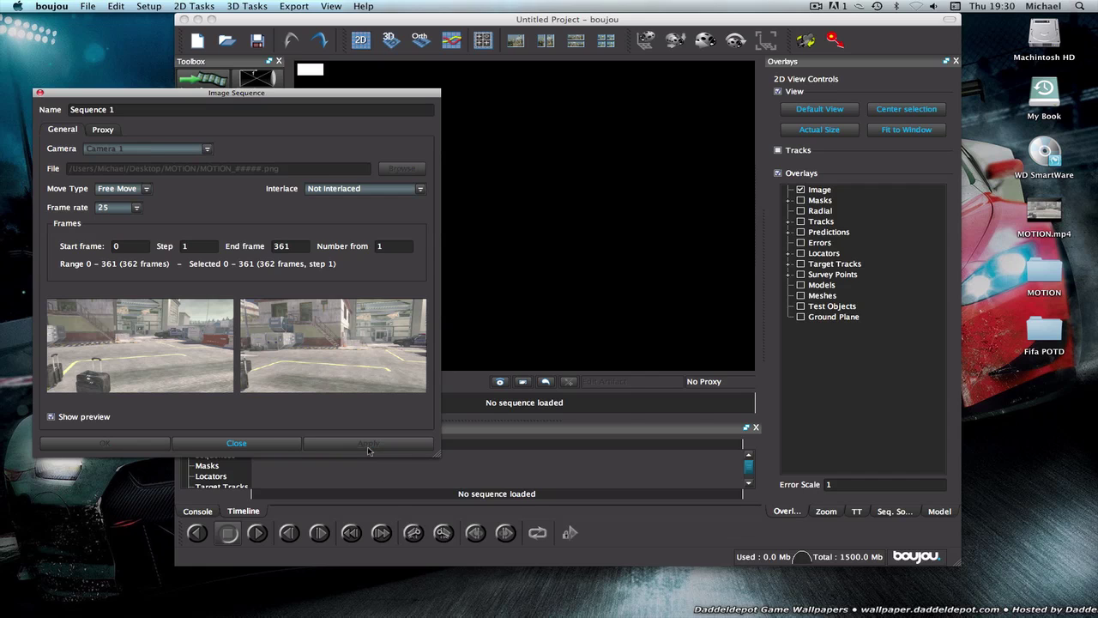
left_click(237, 444)
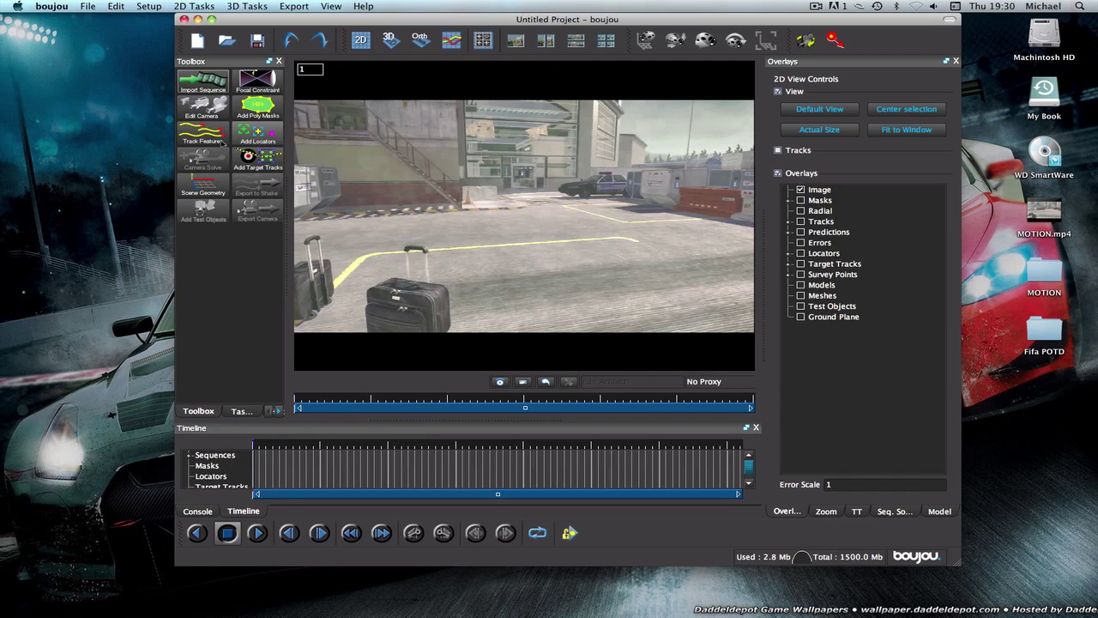
- Review Camera 1's basic and advanced properties, including aspect ratio, filmback and lens distortion
left_click(203, 107)
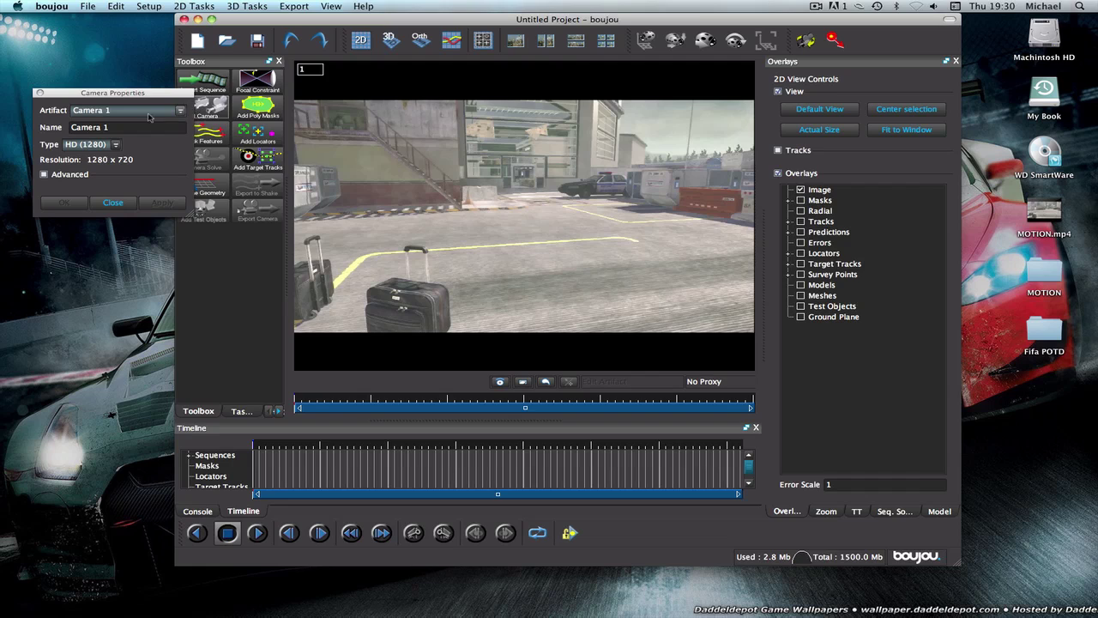
left_click(67, 176)
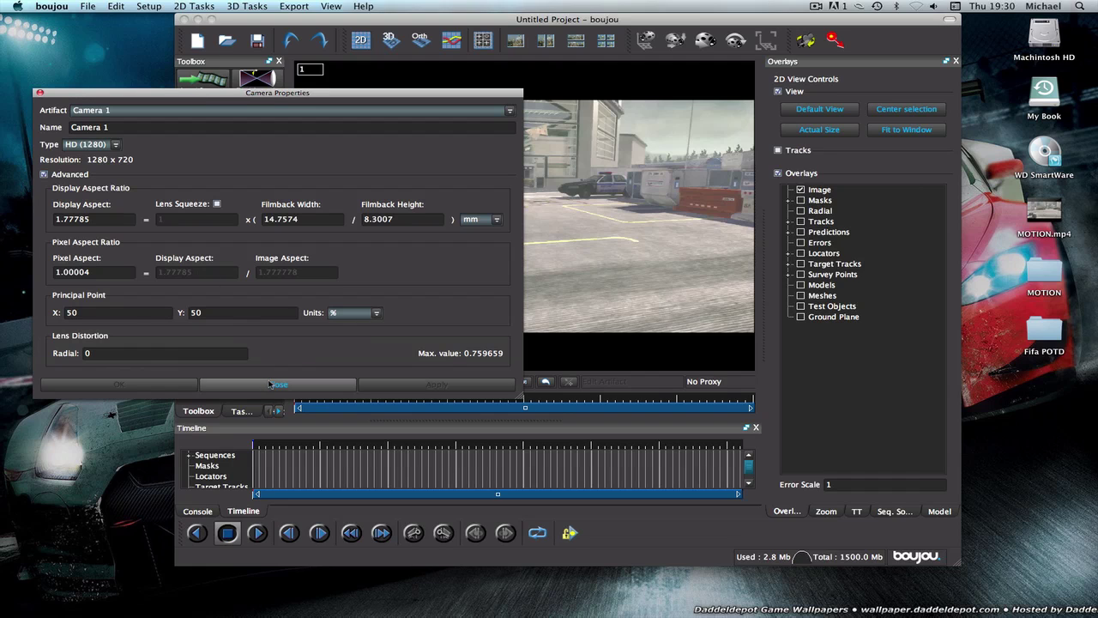
left_click(272, 383)
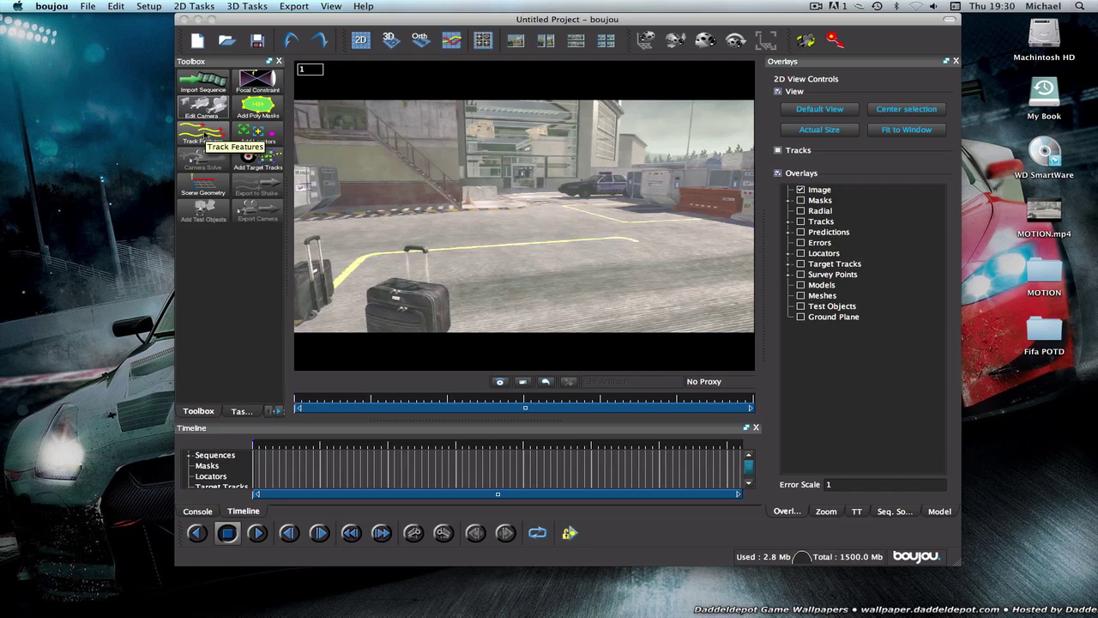
- Run feature tracking on all frames of Sequence 1 after checking the advanced tracking properties
left_click(202, 133)
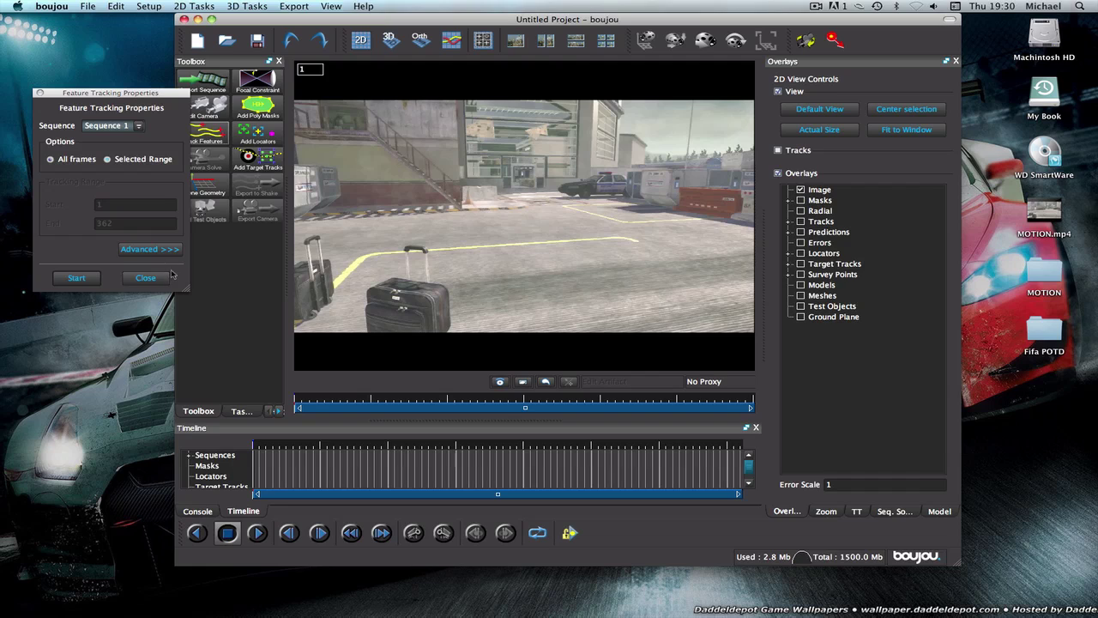
left_click(126, 250)
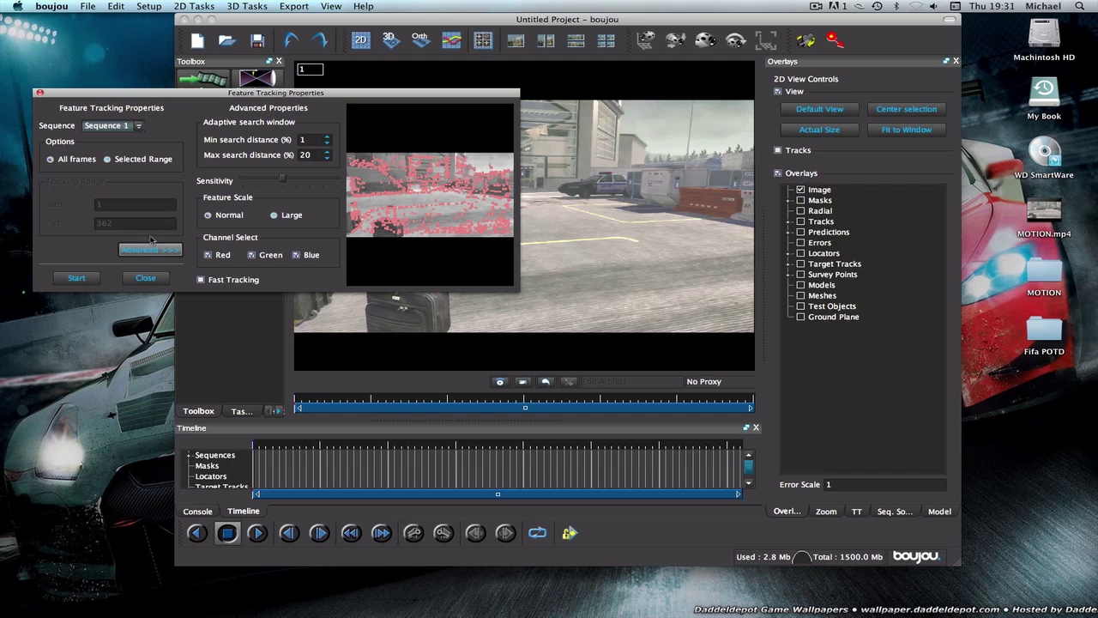
left_click(64, 276)
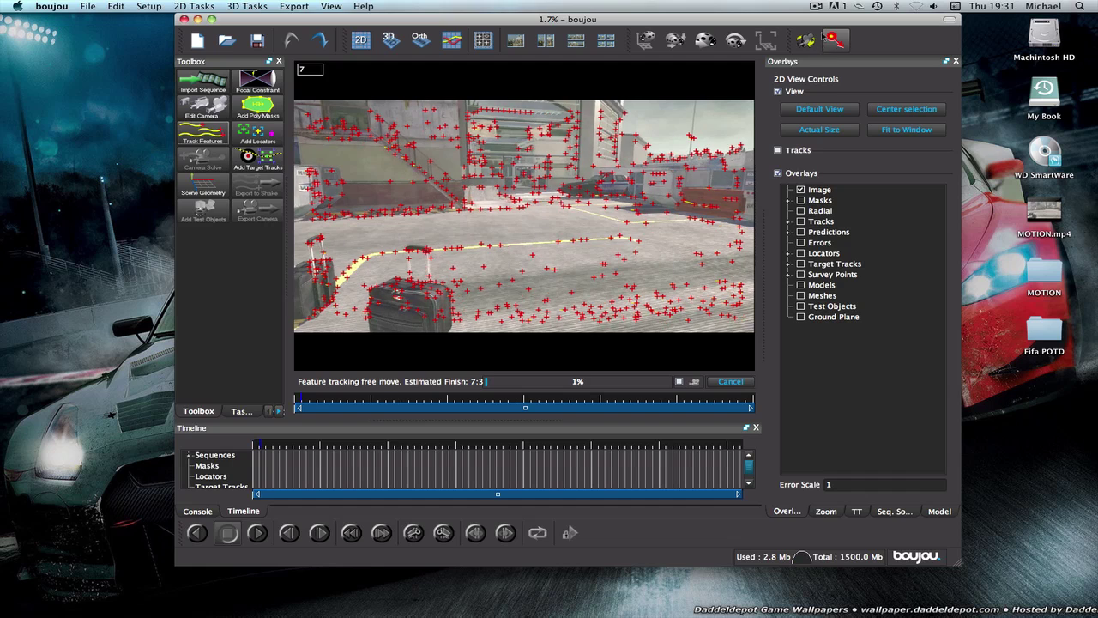
left_click(814, 7)
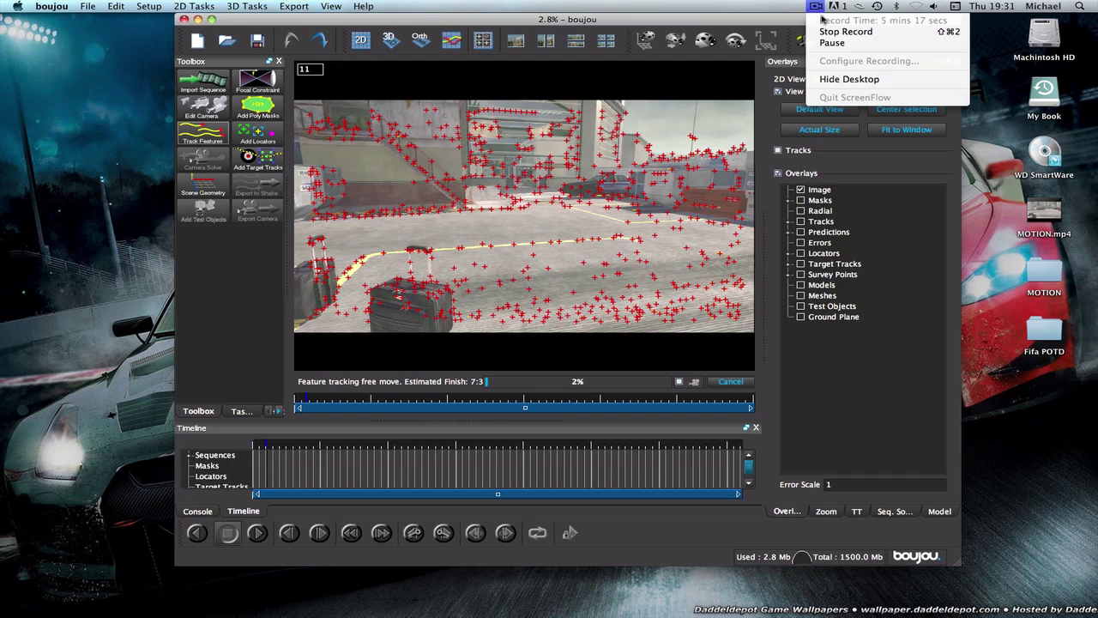
left_click(832, 42)
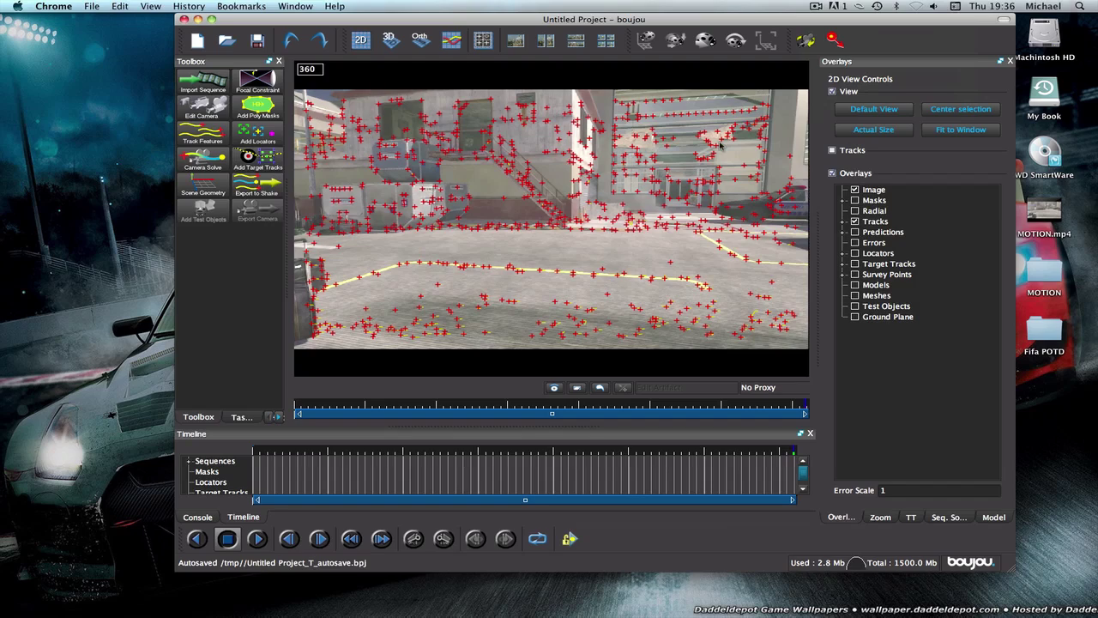
- Scrub through the tracked features, then run a camera solve on all frames of Sequence 1 with camera path smoothness optimized
left_click_drag(491, 475, 539, 463)
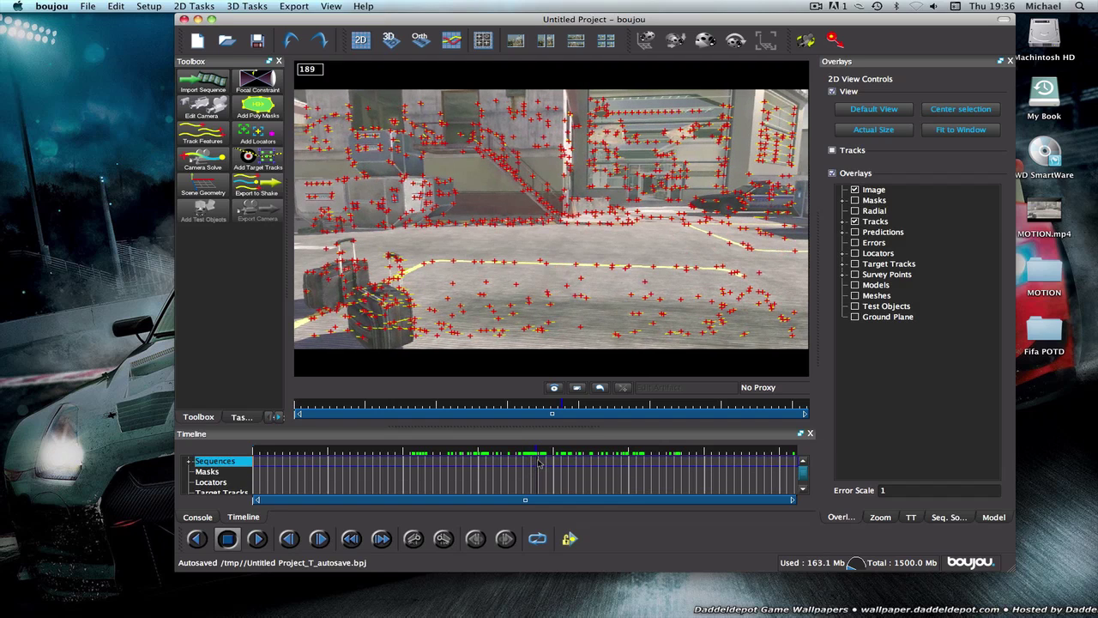
left_click(209, 163)
left_click_drag(191, 93, 499, 146)
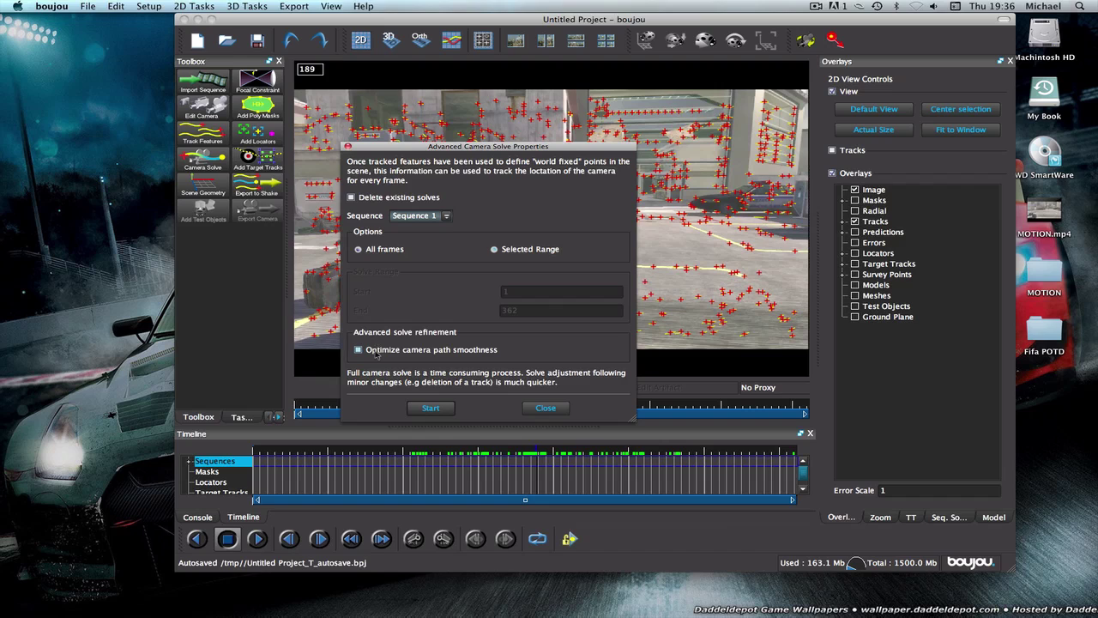
left_click(386, 350)
left_click(430, 408)
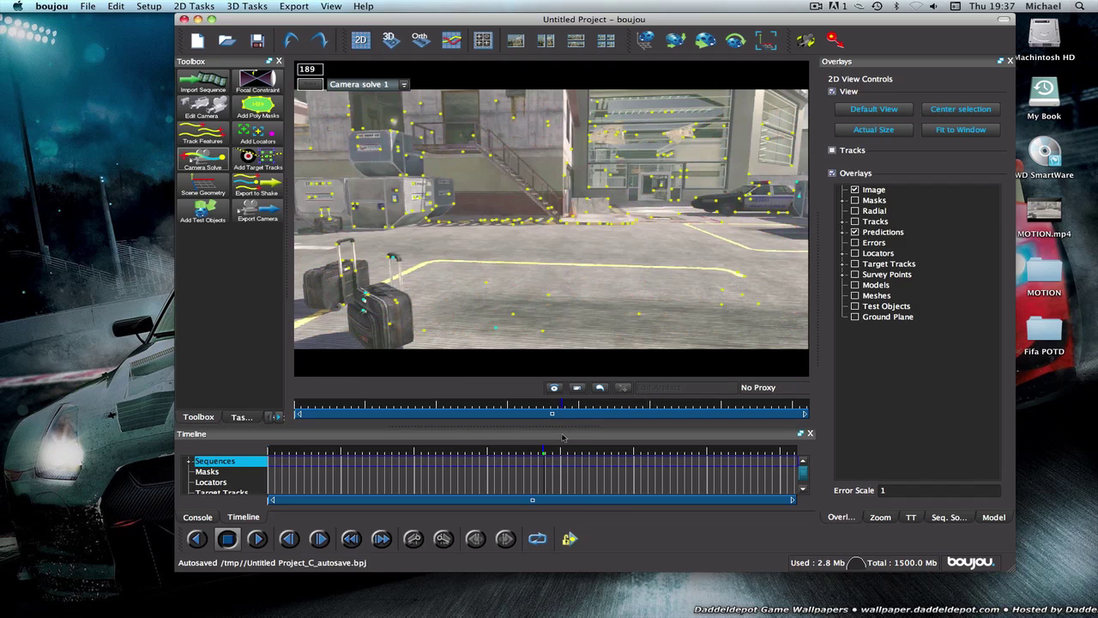
- Scrub back and forth through the solved sequence to examine how well the predicted points stick to the scene
left_click_drag(511, 476, 413, 479)
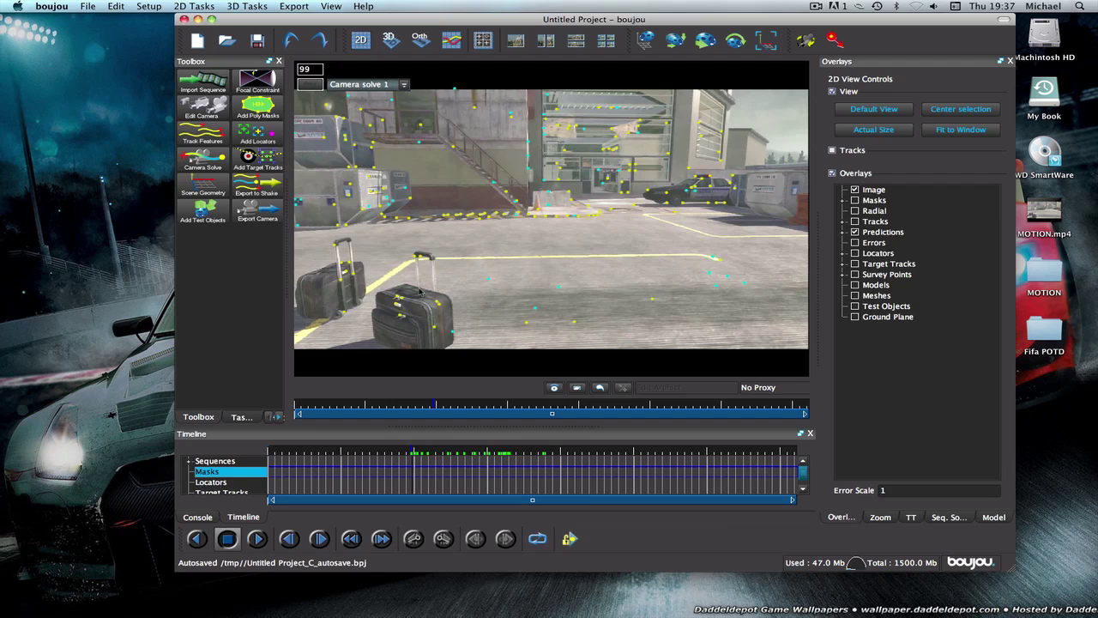
left_click_drag(327, 466, 525, 466)
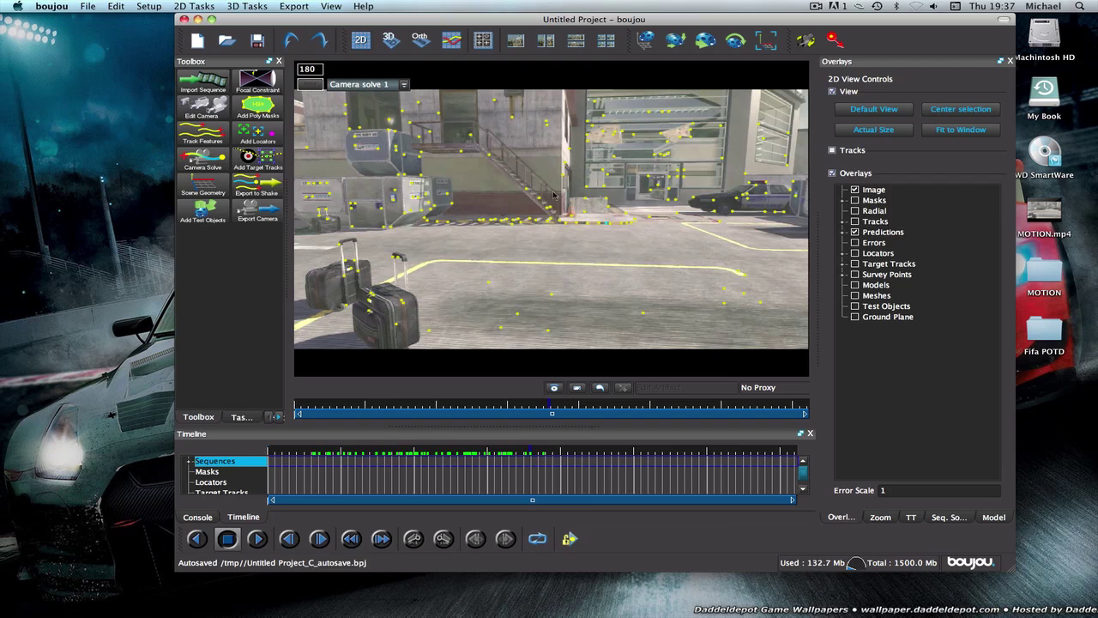
left_click_drag(515, 475, 567, 475)
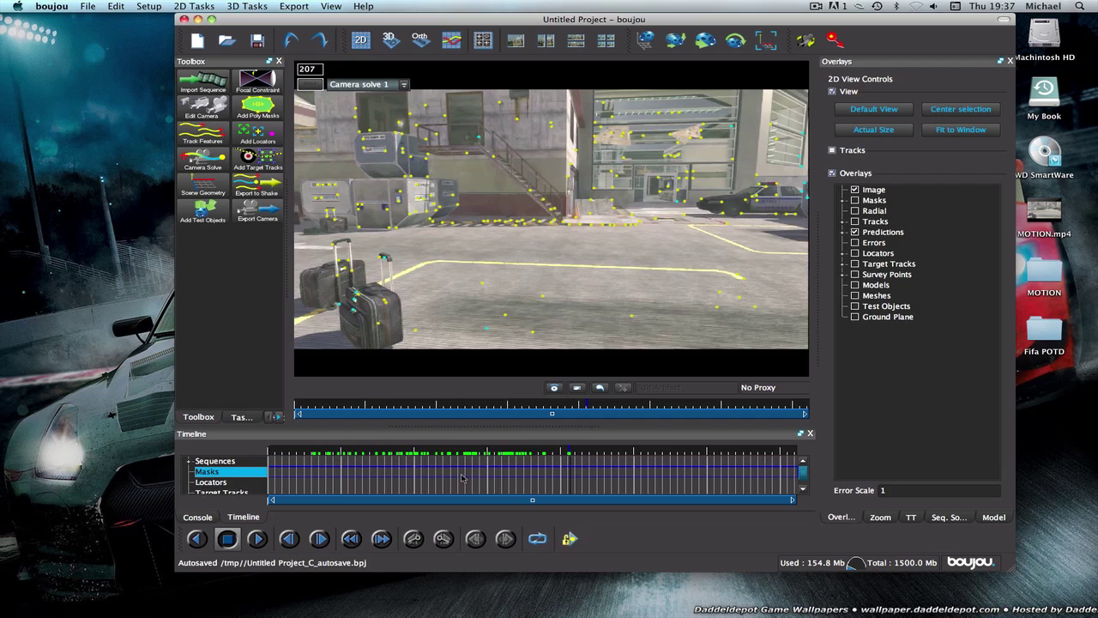
left_click_drag(462, 477, 540, 474)
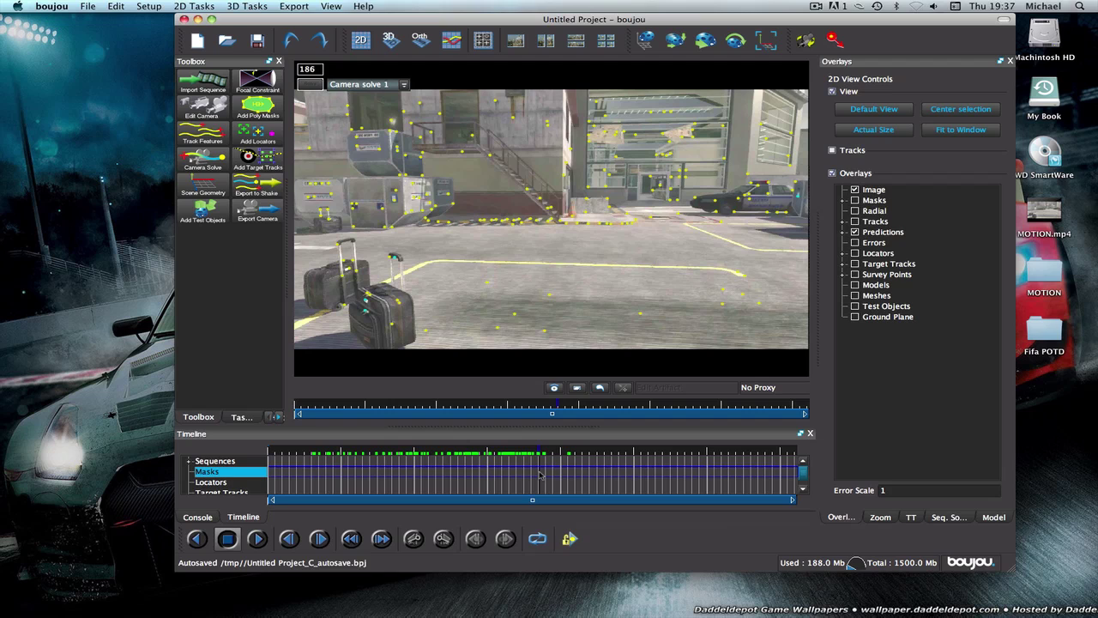
left_click_drag(540, 473, 570, 472)
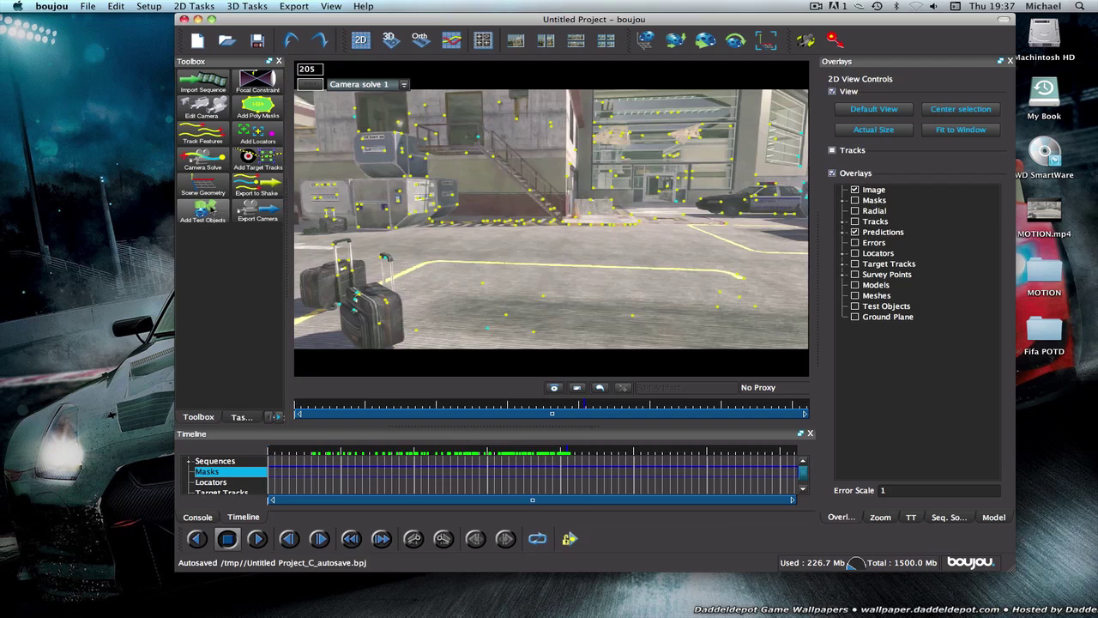
- Open Scene Geometry, go to frame 182, and add a coordinate frame hint of type z-axis
left_click(222, 191)
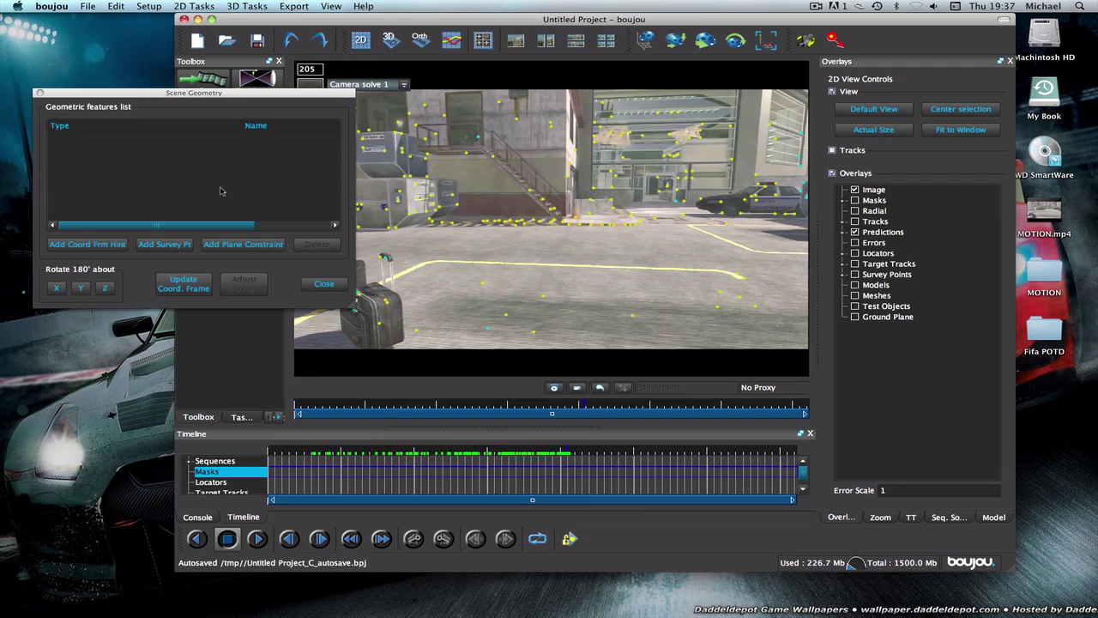
left_click_drag(243, 101, 966, 360)
left_click_drag(521, 476, 534, 470)
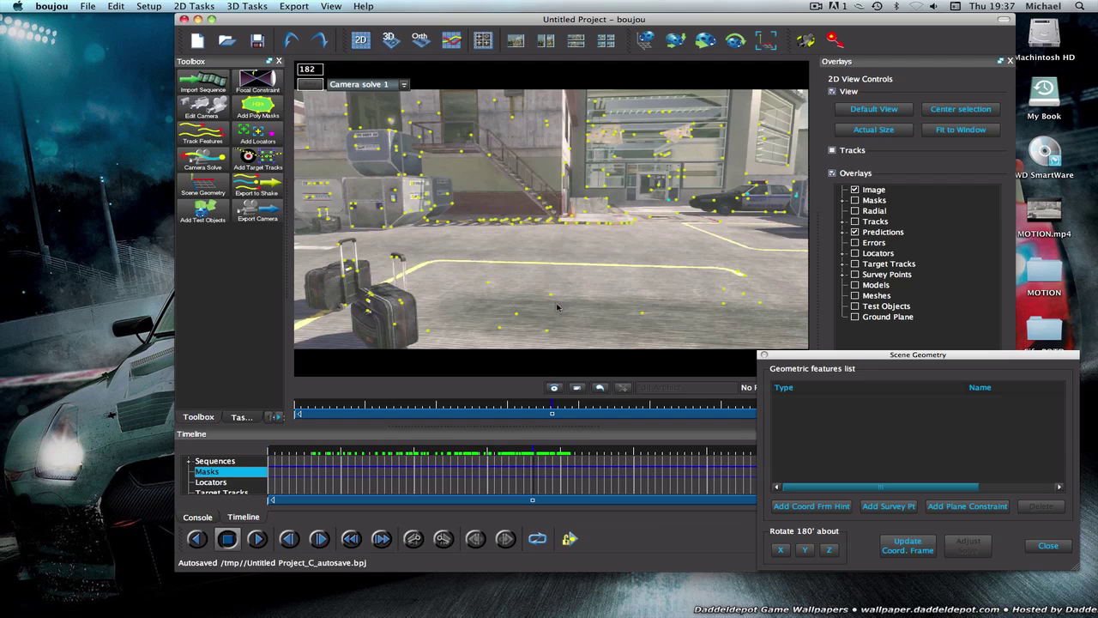
left_click_drag(821, 357, 742, 174)
left_click(748, 325)
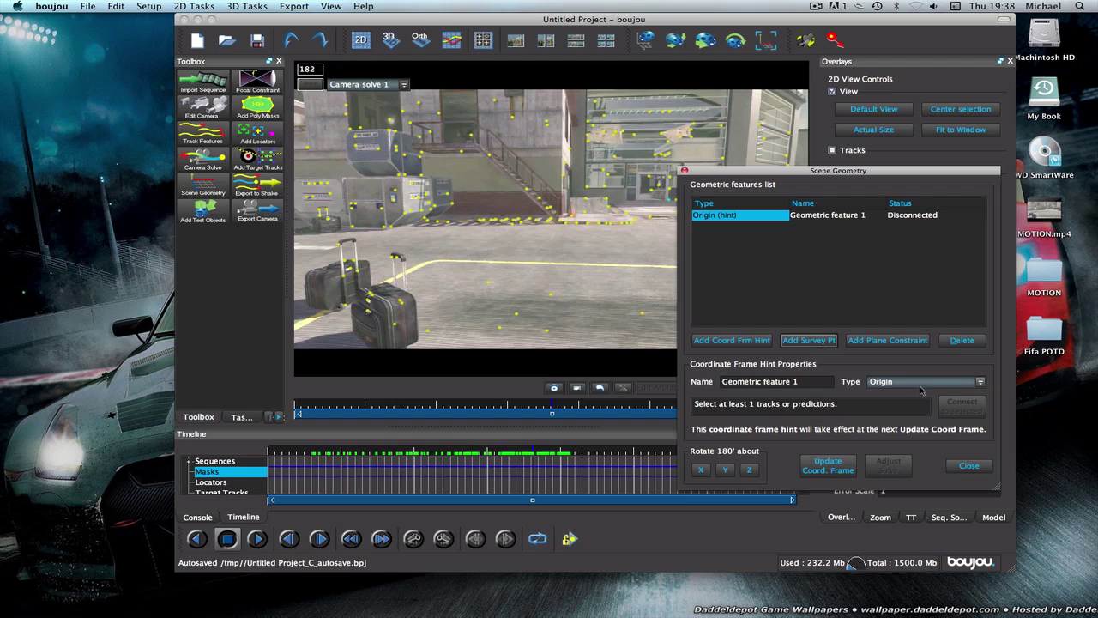
left_click(921, 390)
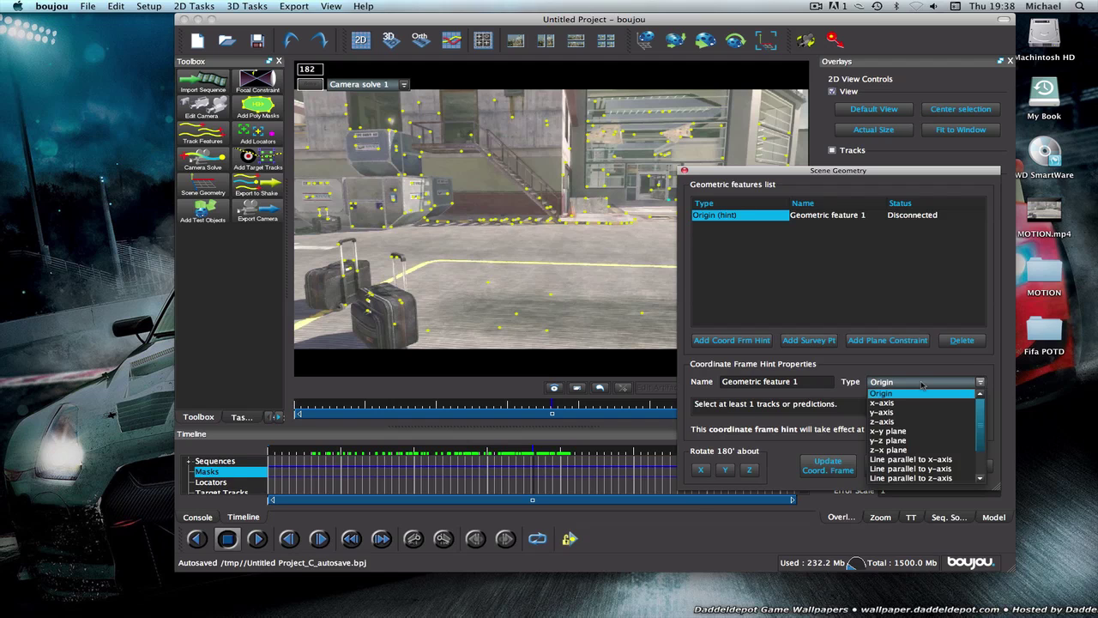
left_click(887, 422)
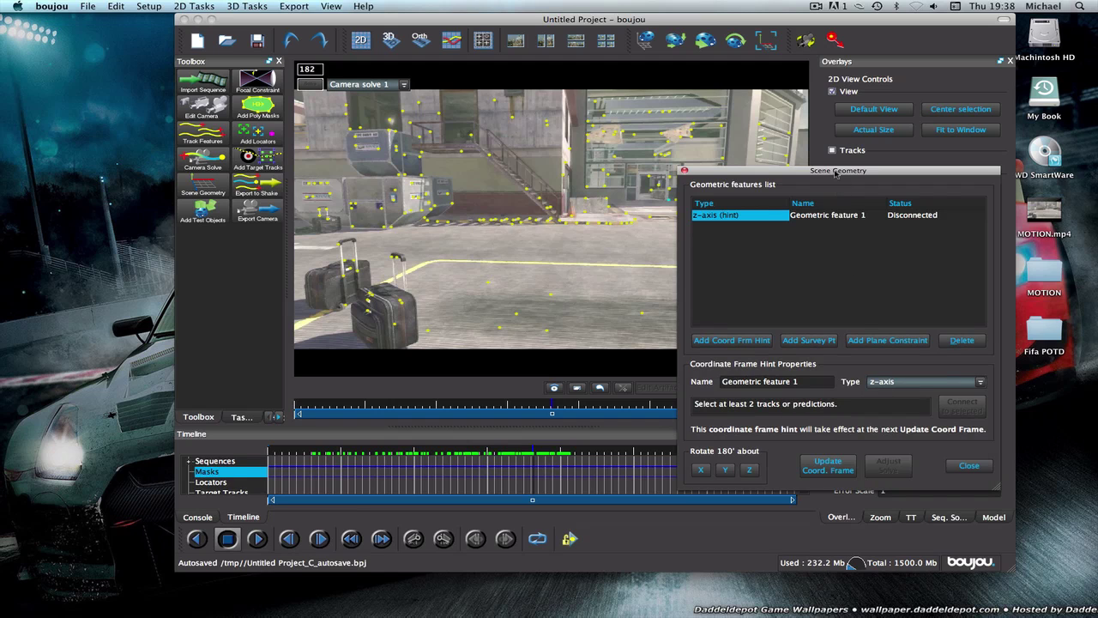
- Connect the z-axis hint to two central ground points, track 524 in the foreground and the one directly behind it
left_click_drag(838, 173, 889, 355)
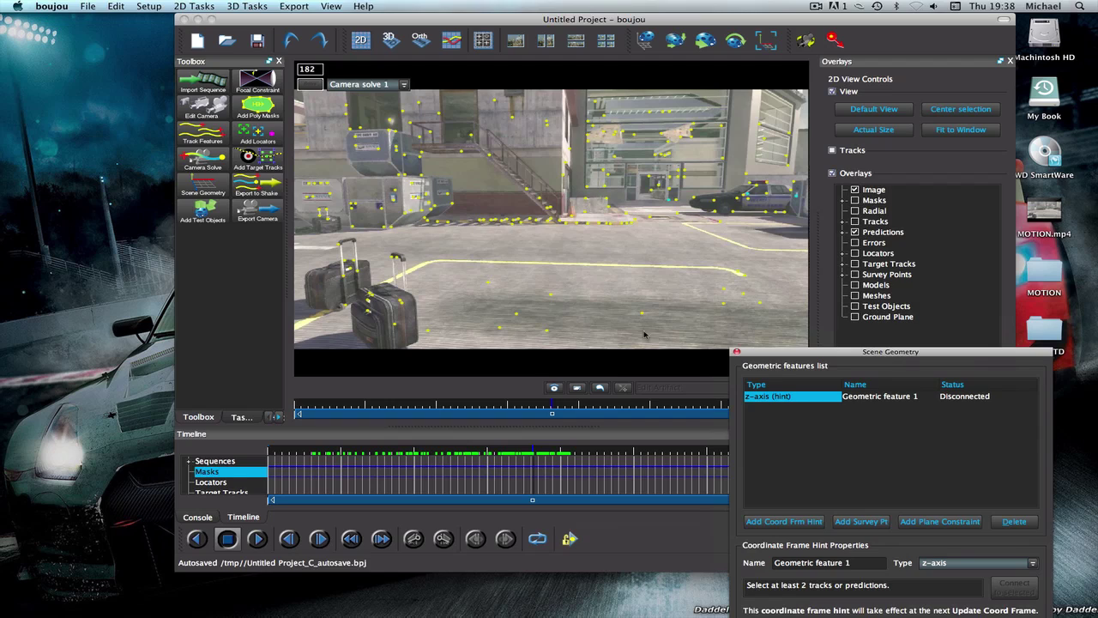
left_click(547, 331)
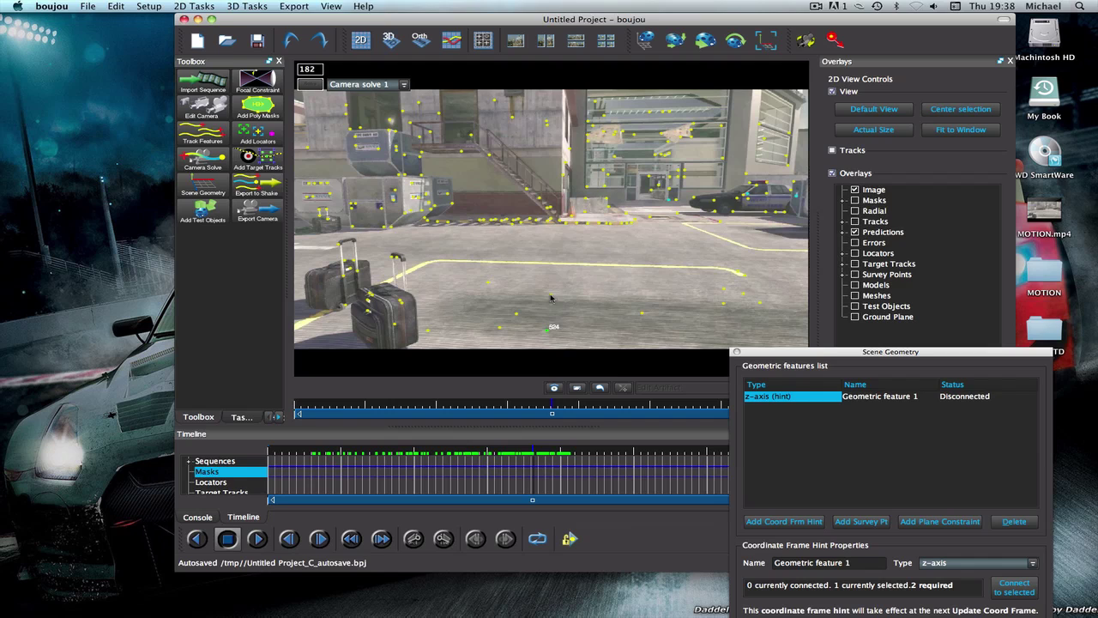
left_click_drag(915, 353, 909, 250)
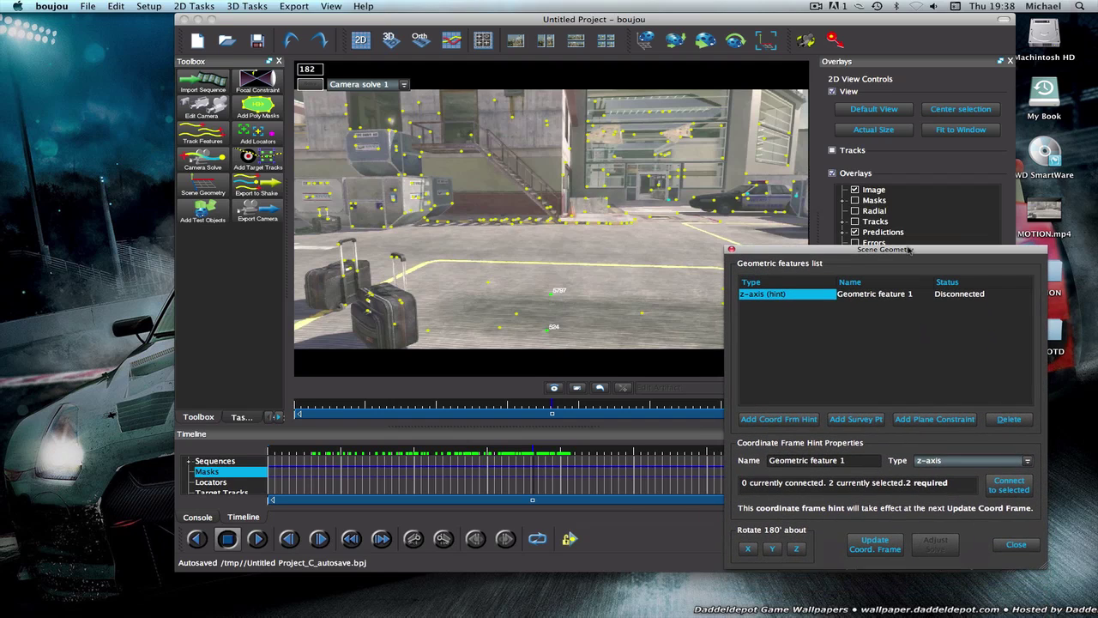
left_click(1003, 490)
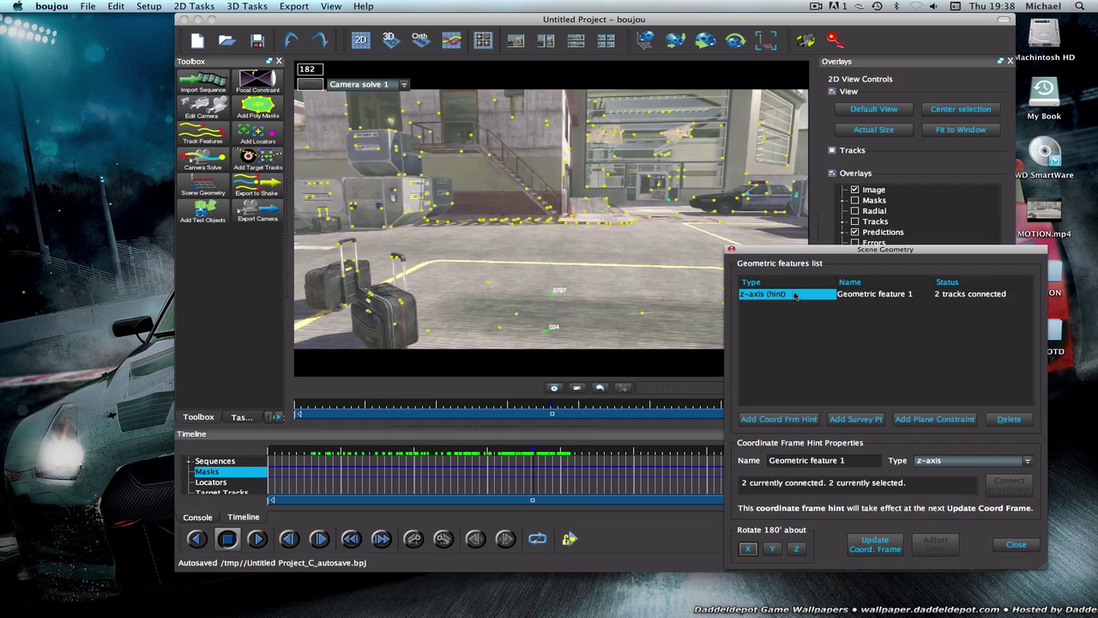
- Add a second coordinate frame hint and set its type to x-axis
left_click(804, 419)
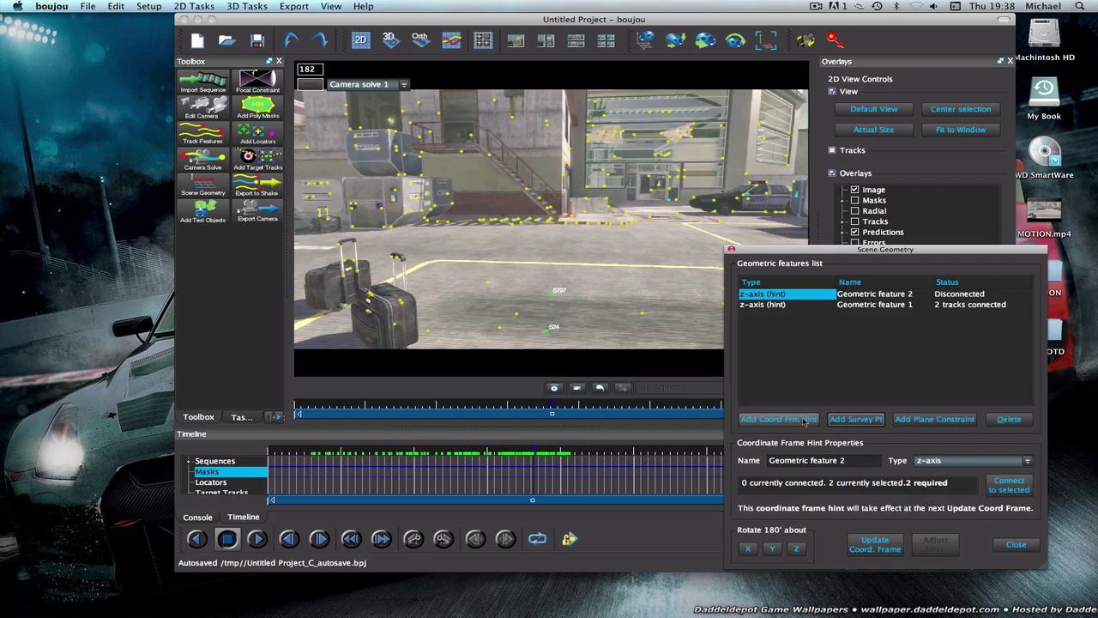
left_click(984, 461)
left_click(933, 480)
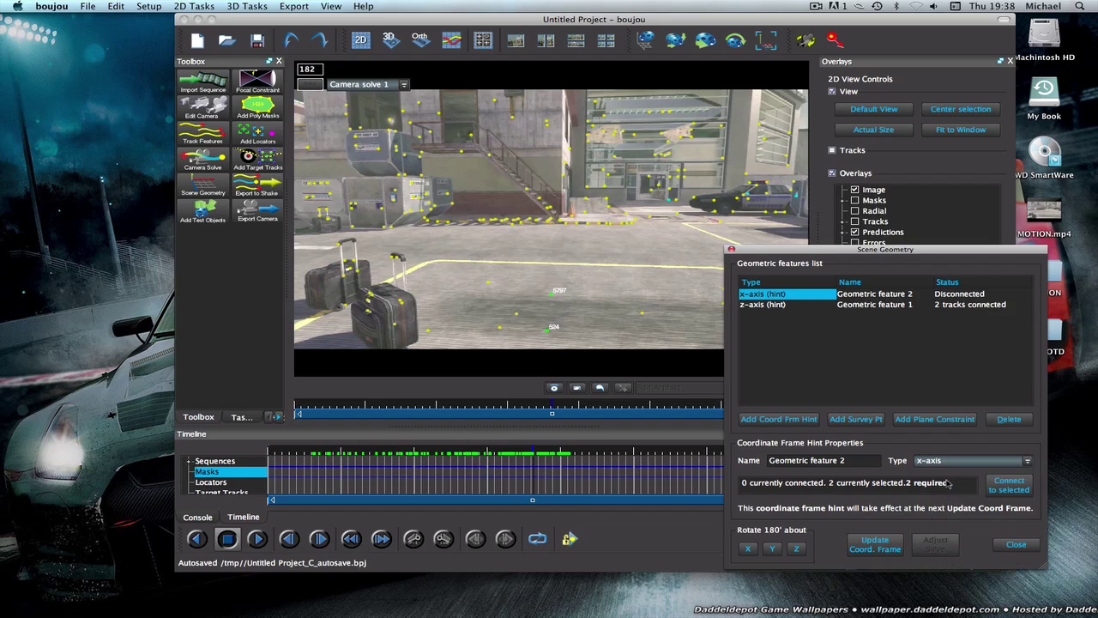
- Connect the x-axis hint to two ground points, one just beyond the suitcases and one near the far end of the yellow line
left_click_drag(842, 256, 836, 384)
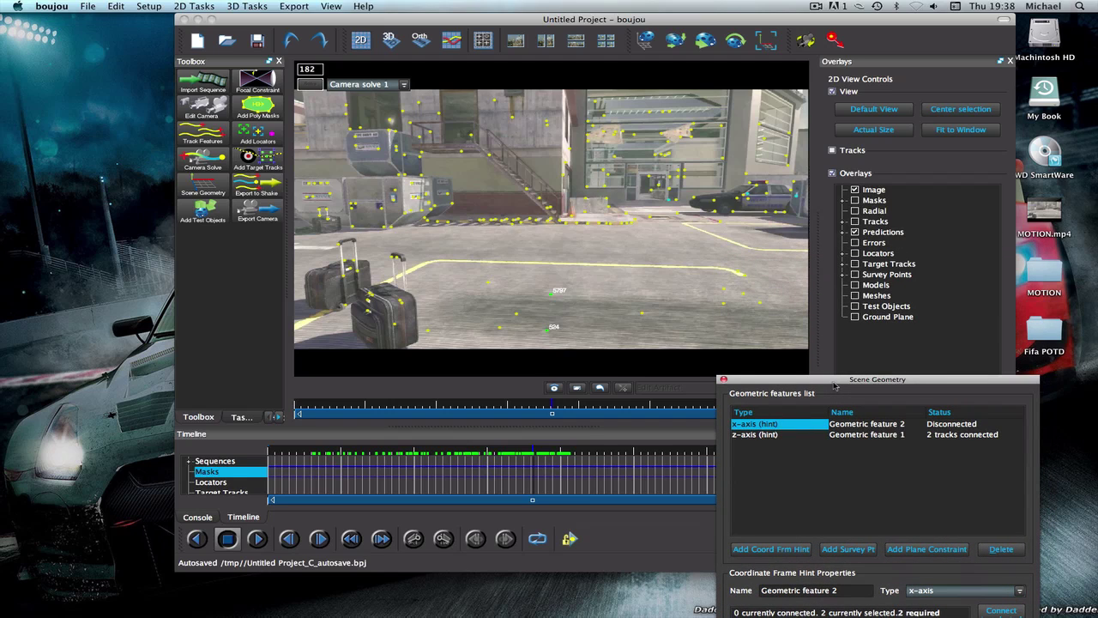
left_click(517, 316)
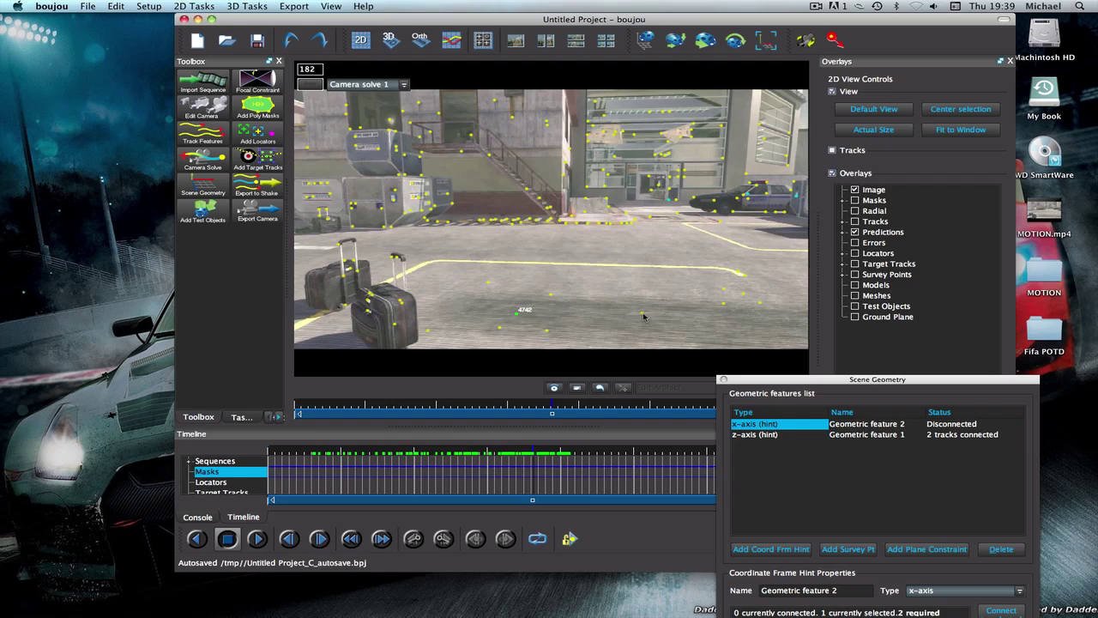
left_click(488, 282)
left_click_drag(807, 384, 797, 240)
left_click(1000, 477)
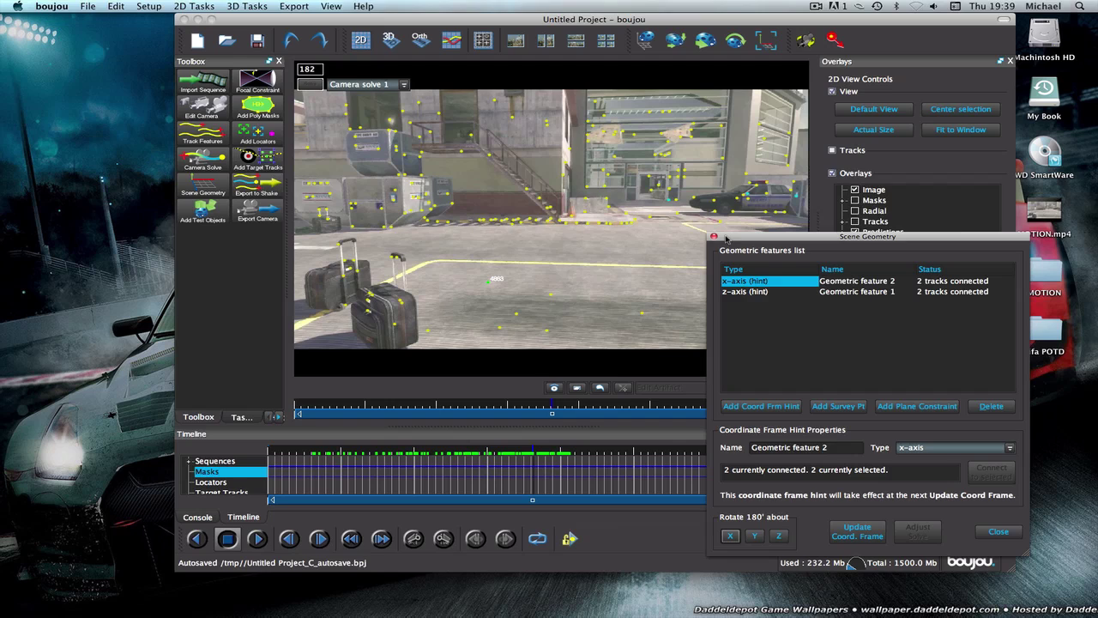
left_click(916, 446)
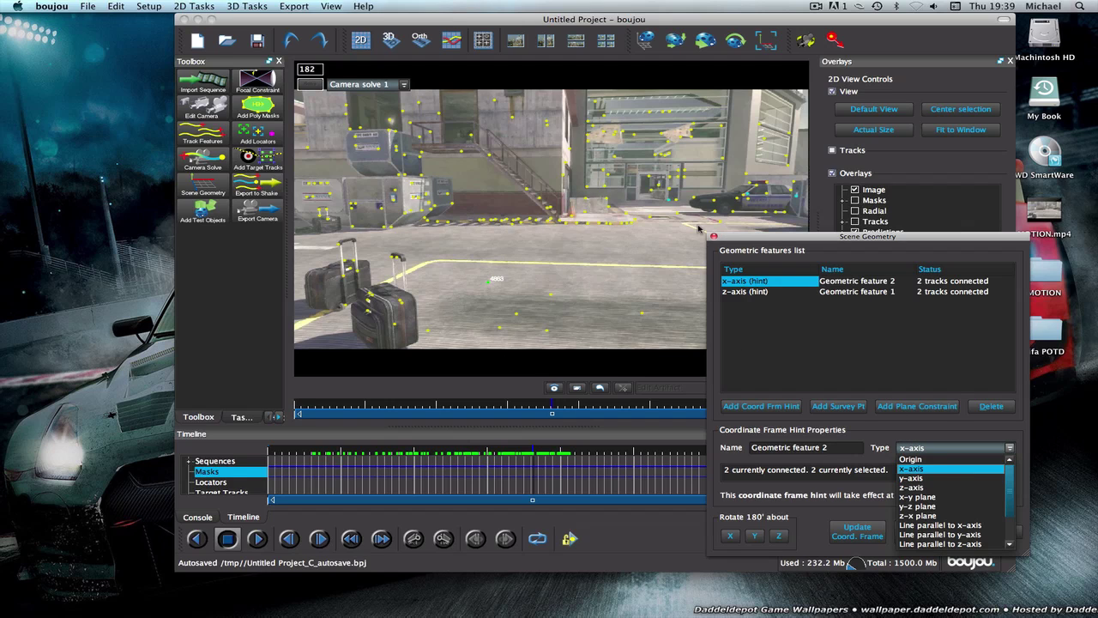
left_click(772, 239)
left_click_drag(807, 239, 813, 309)
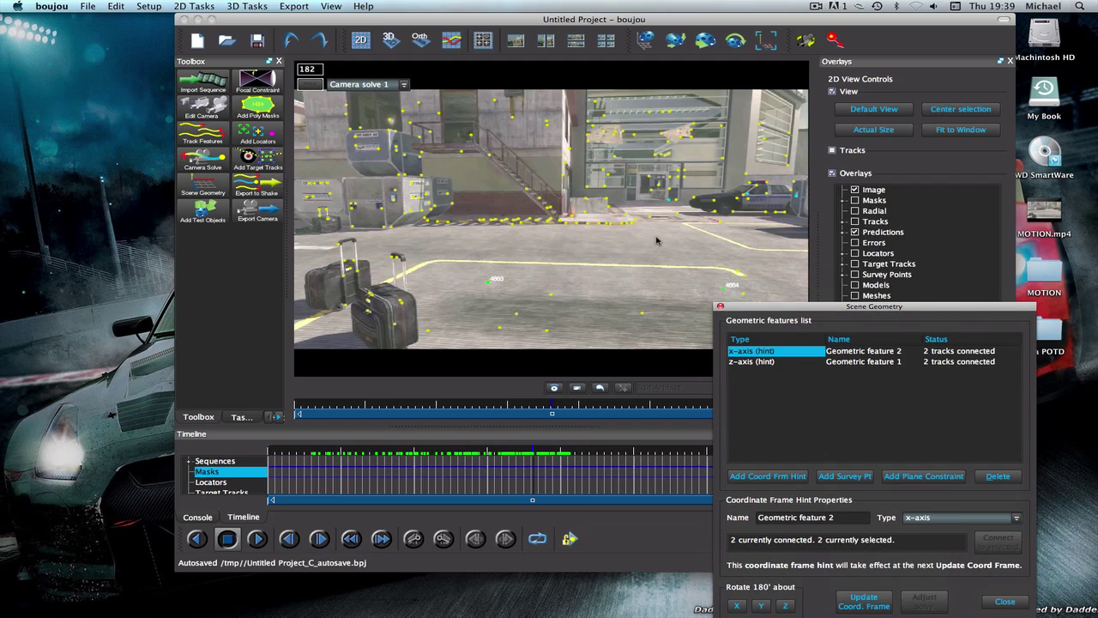
left_click(1011, 519)
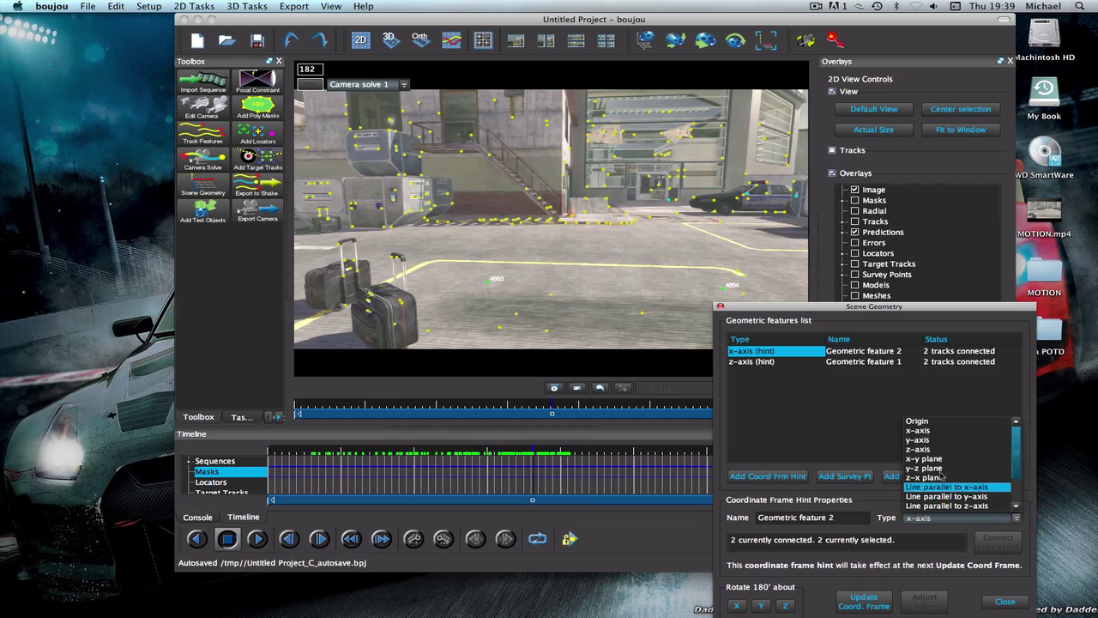
left_click(817, 7)
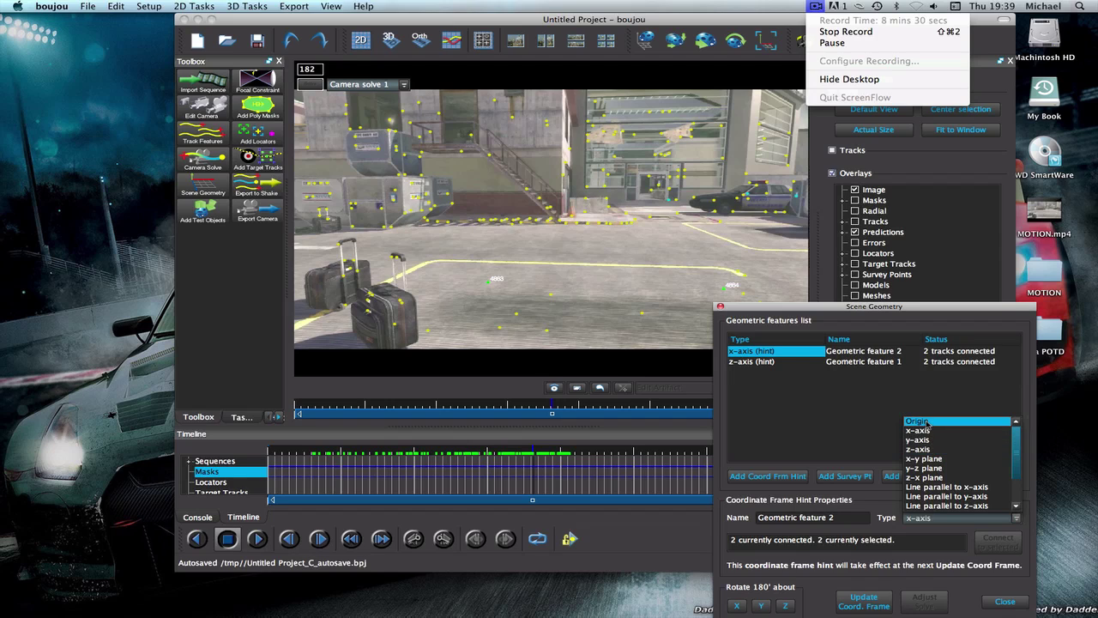
left_click(887, 424)
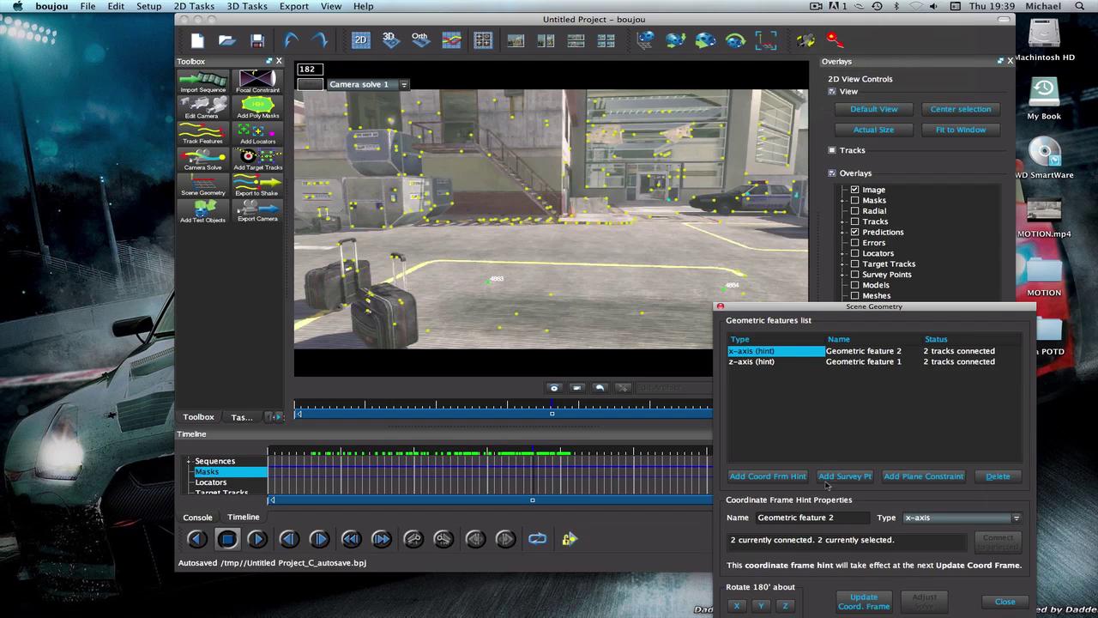
- Add a third coordinate frame hint of type Origin and move the Scene Geometry window clear of the ground points
left_click(768, 476)
left_click(958, 518)
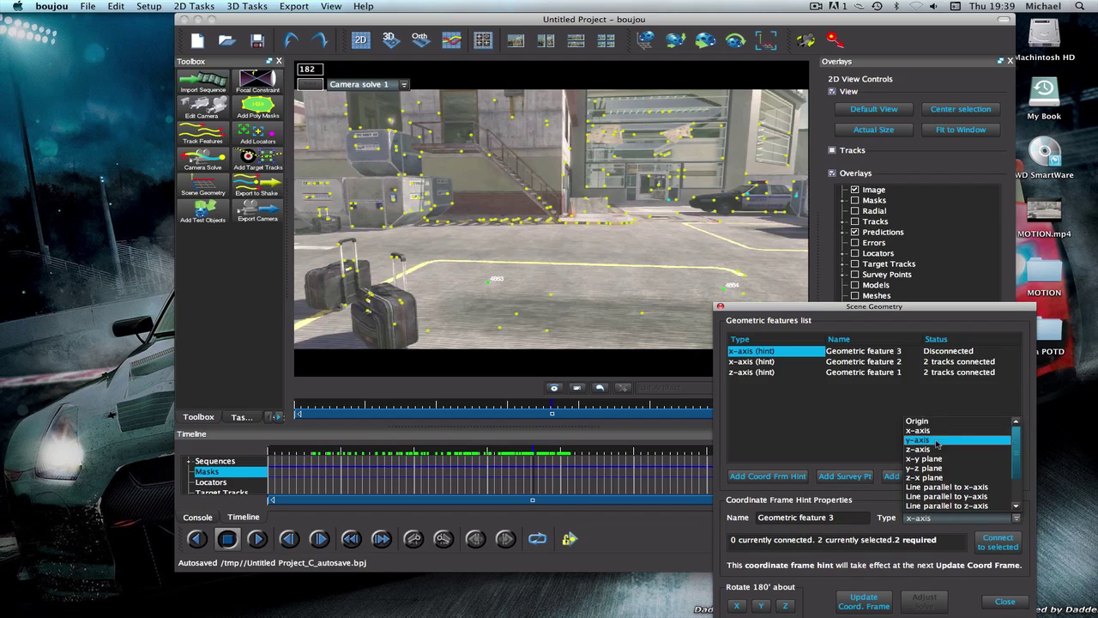
left_click(936, 426)
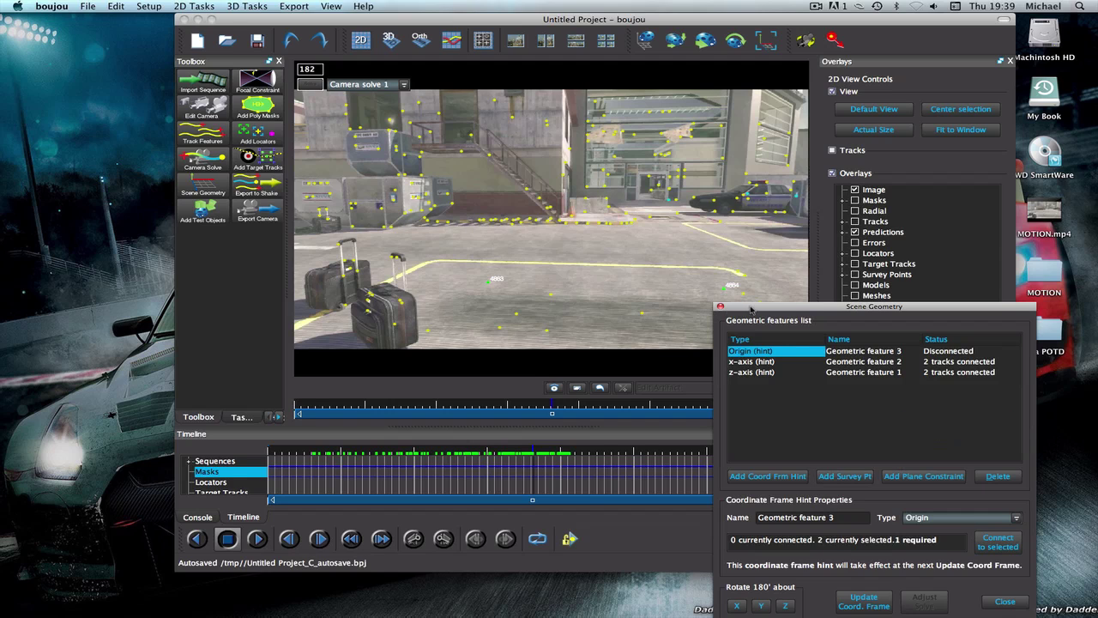
left_click_drag(752, 309, 791, 353)
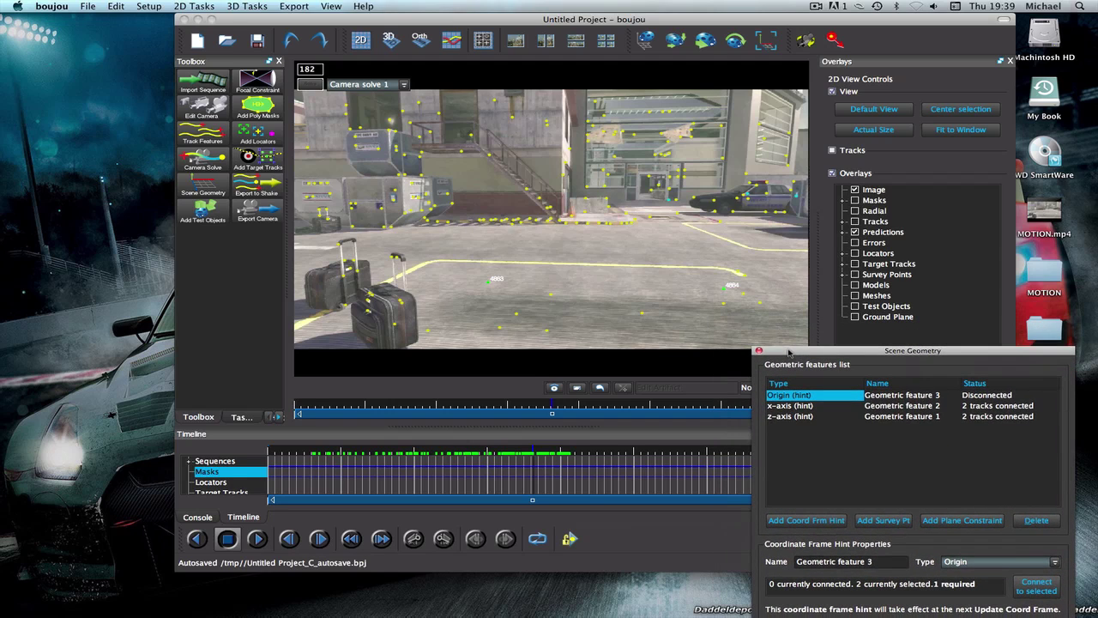
- Connect the Origin hint to track 2139, the ground point in the foreground
left_click(643, 314)
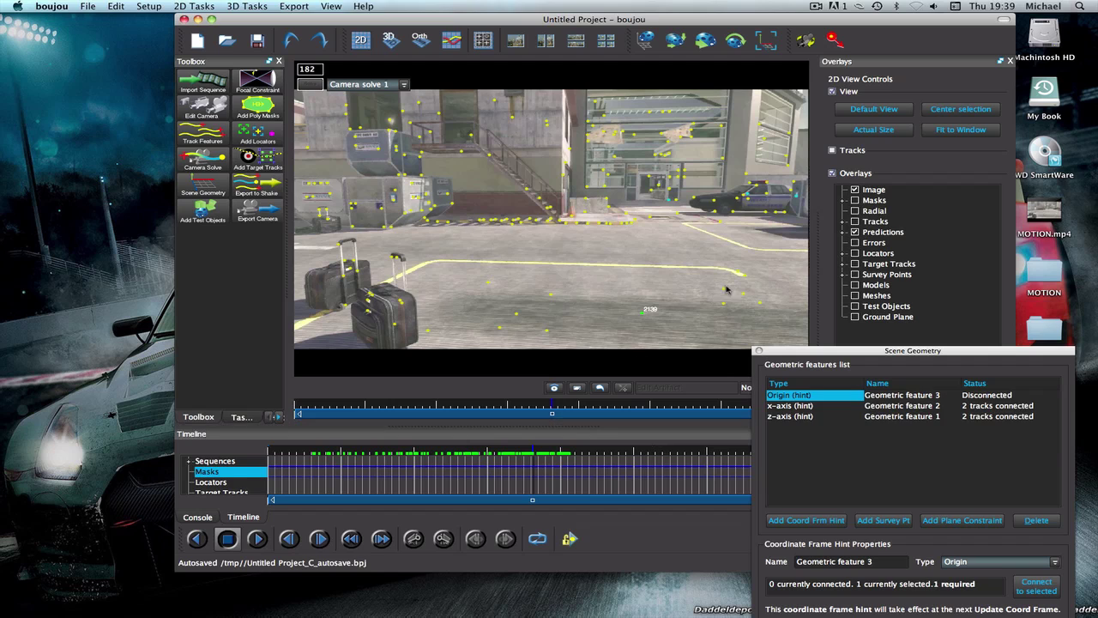
left_click(932, 359)
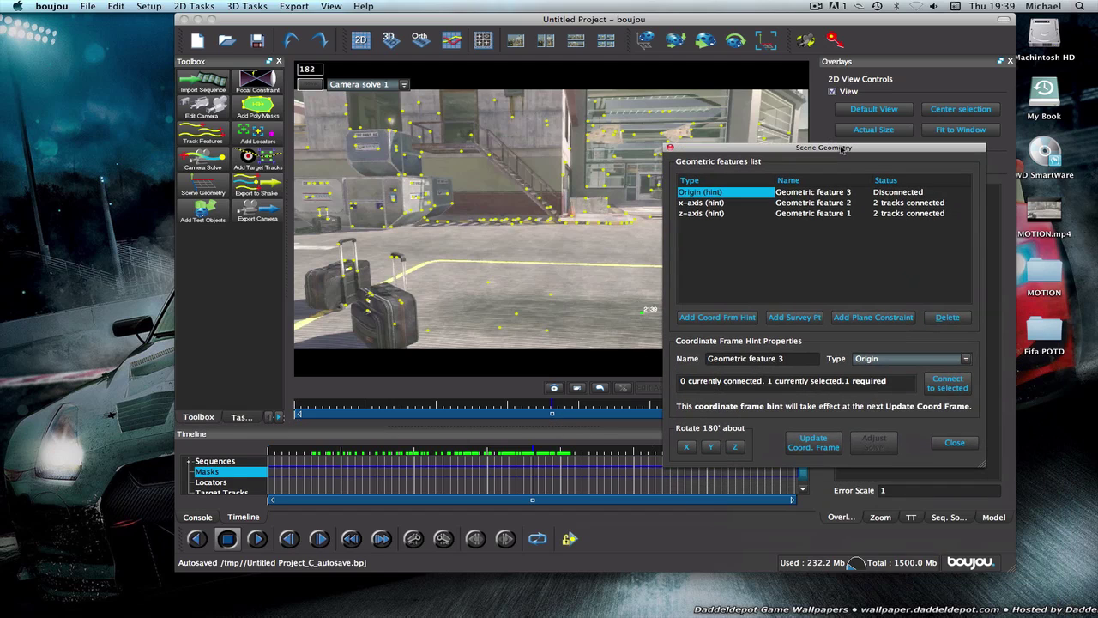
left_click(957, 380)
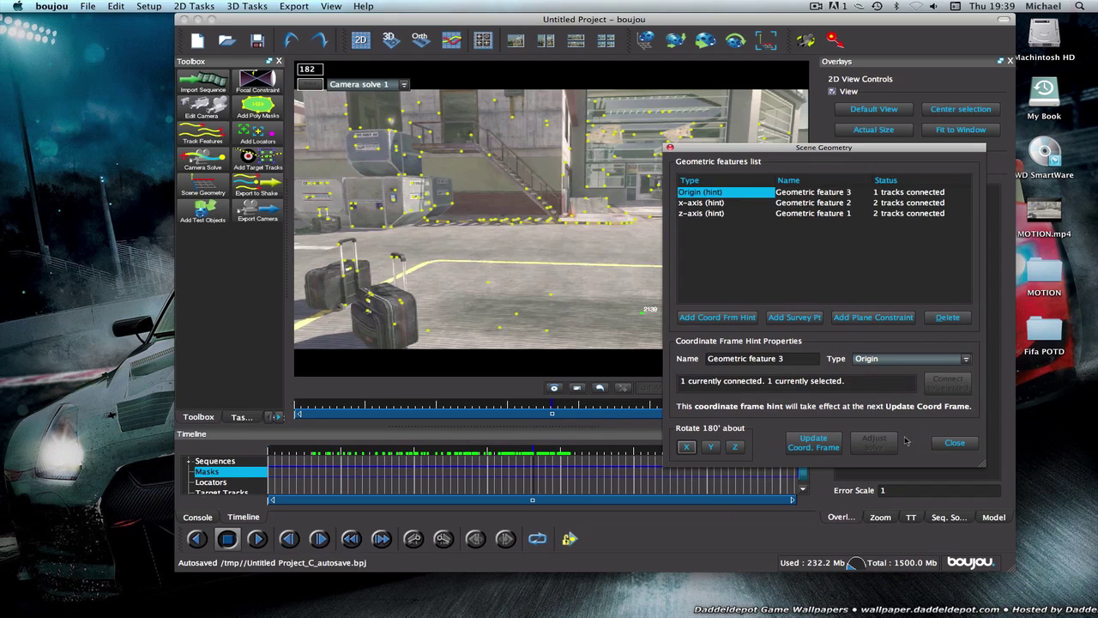
- Update the coordinate frame with the connected hints and close the Scene Geometry window
left_click(824, 443)
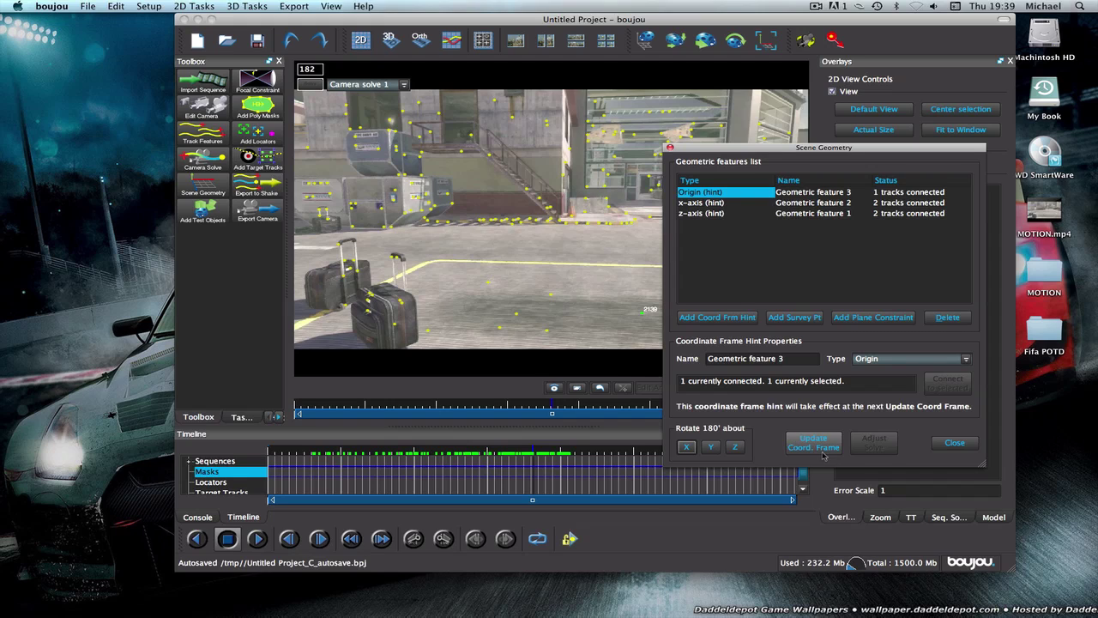
left_click(814, 447)
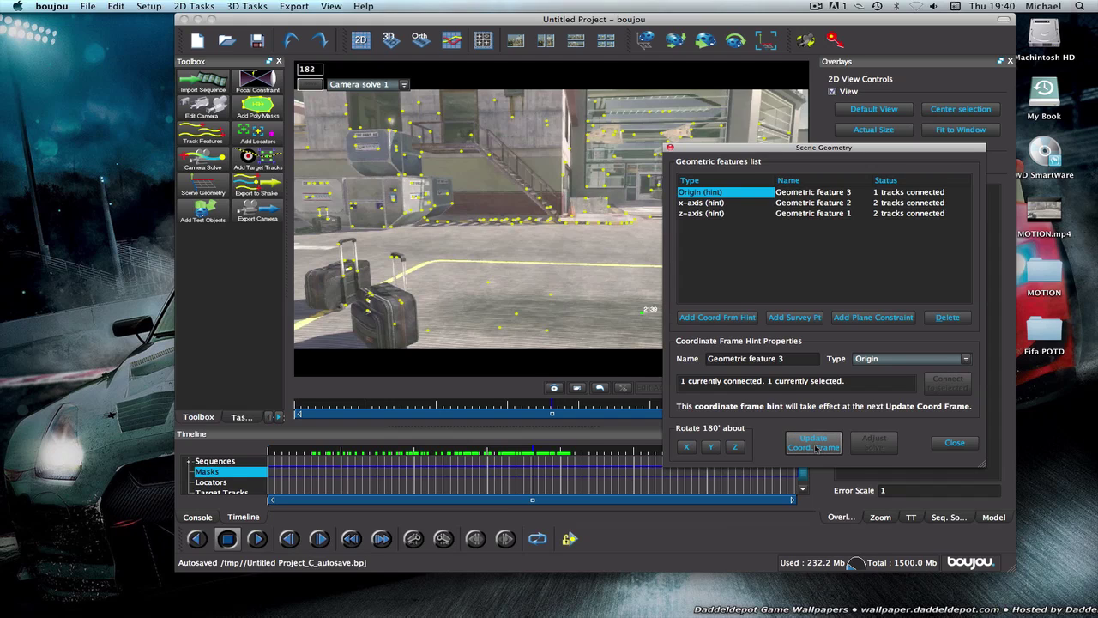
left_click(955, 443)
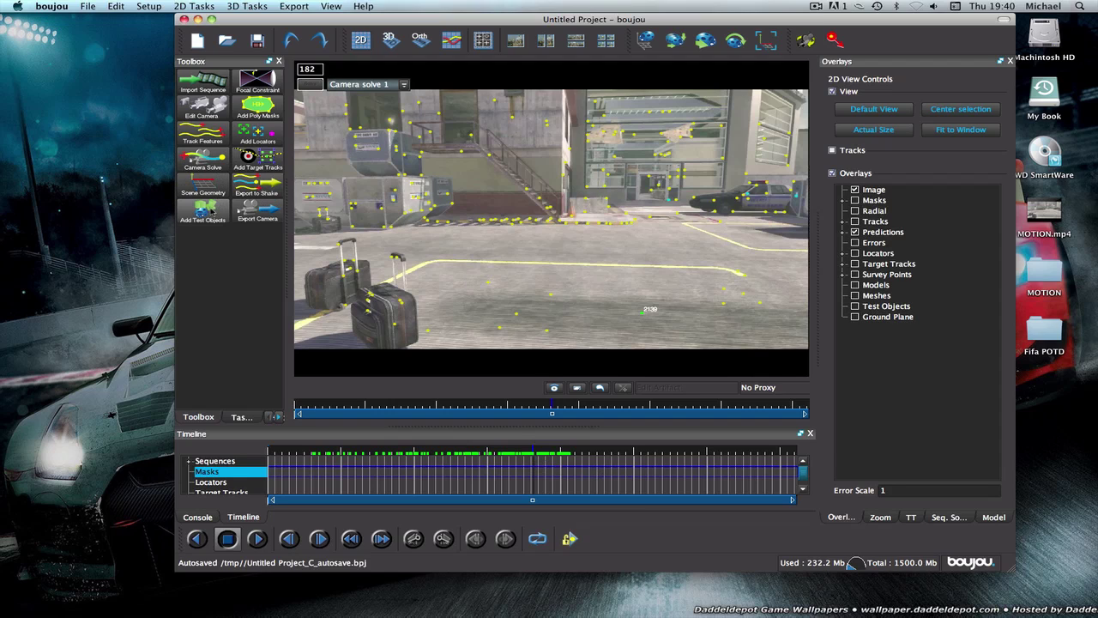
- Add a solid Ladybird test object with no alignment and scrub through the sequence to check how well it sticks to the ground
left_click(210, 212)
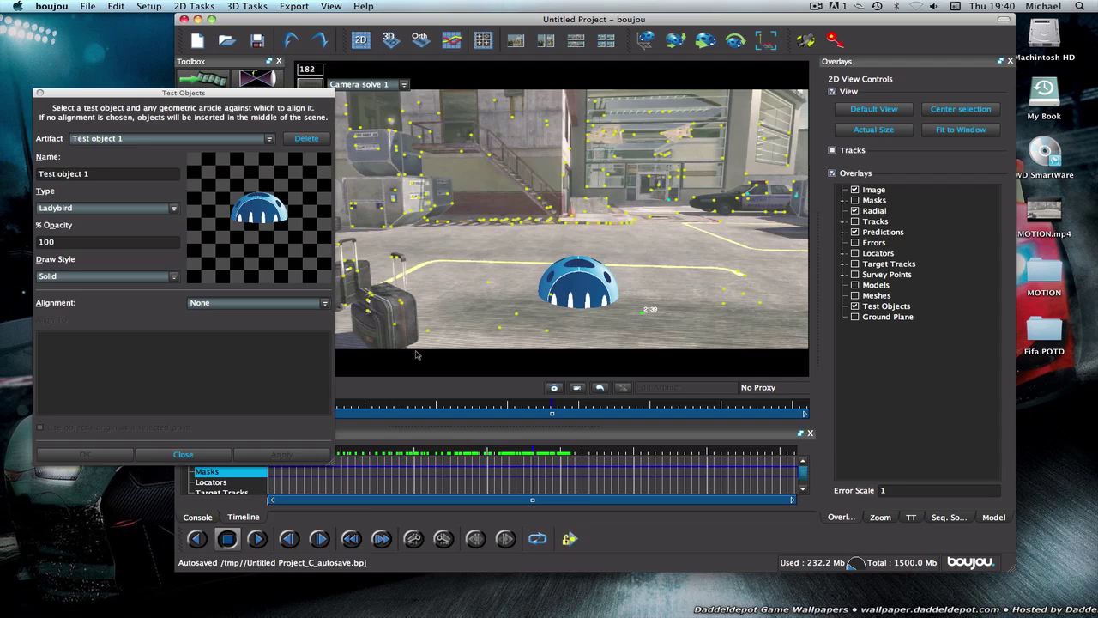
left_click(185, 454)
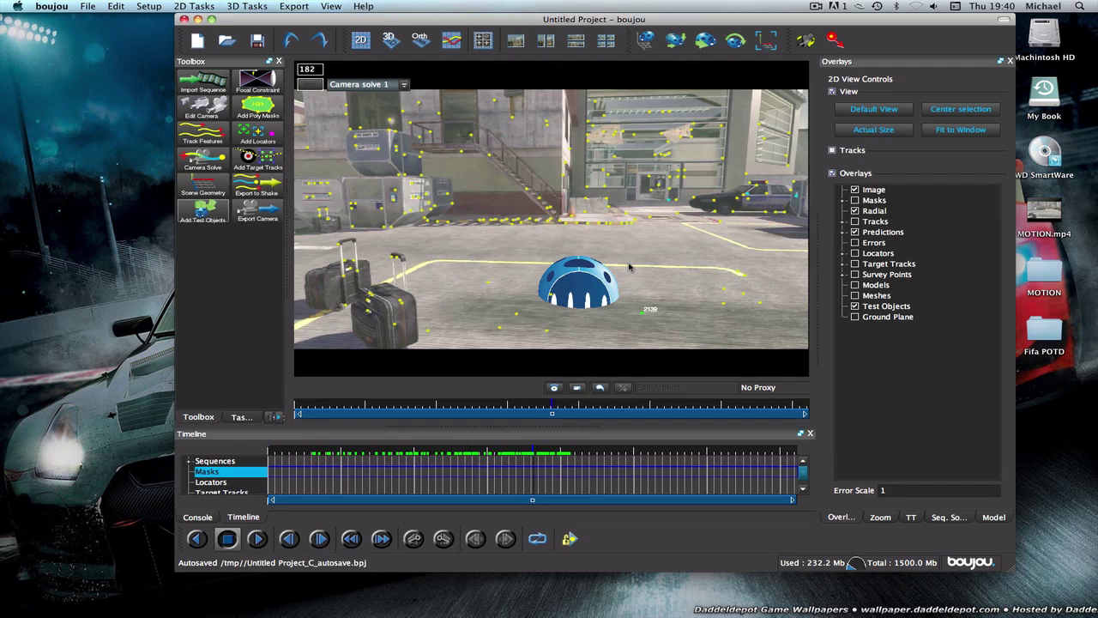
left_click(415, 468)
mouse_move(381, 470)
left_mouse_down()
mouse_move(742, 474)
mouse_move(357, 485)
mouse_move(394, 473)
mouse_move(375, 462)
left_mouse_up()
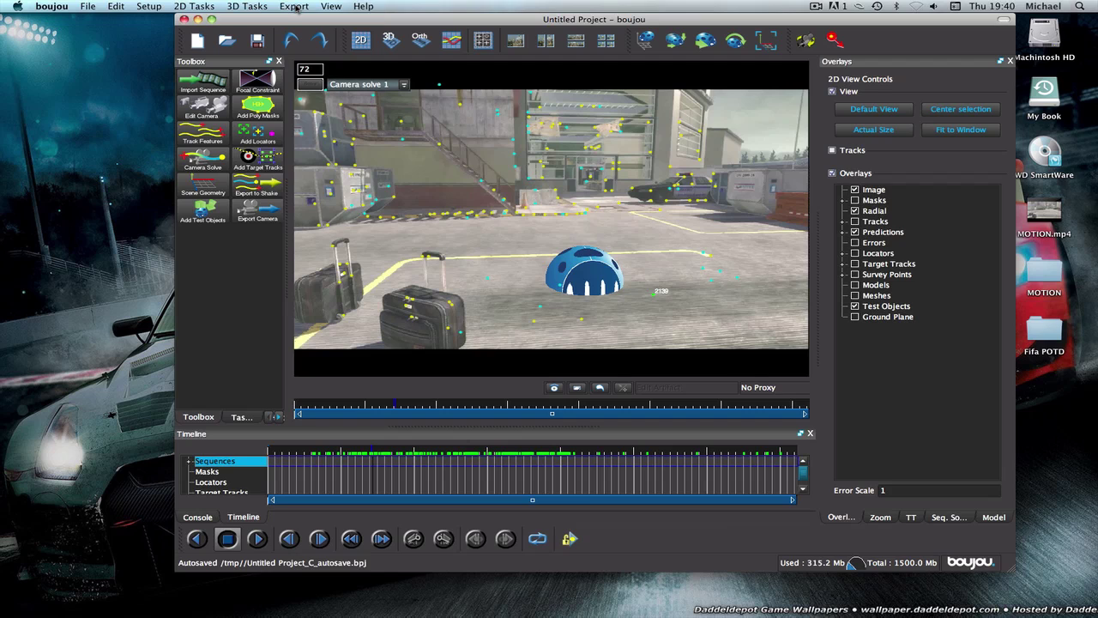
- Start a camera export of Camera solve 1 and set the export type to Cinema 4D (*.c4d)
left_click(294, 6)
key("Right")
key("Left")
left_click(296, 20)
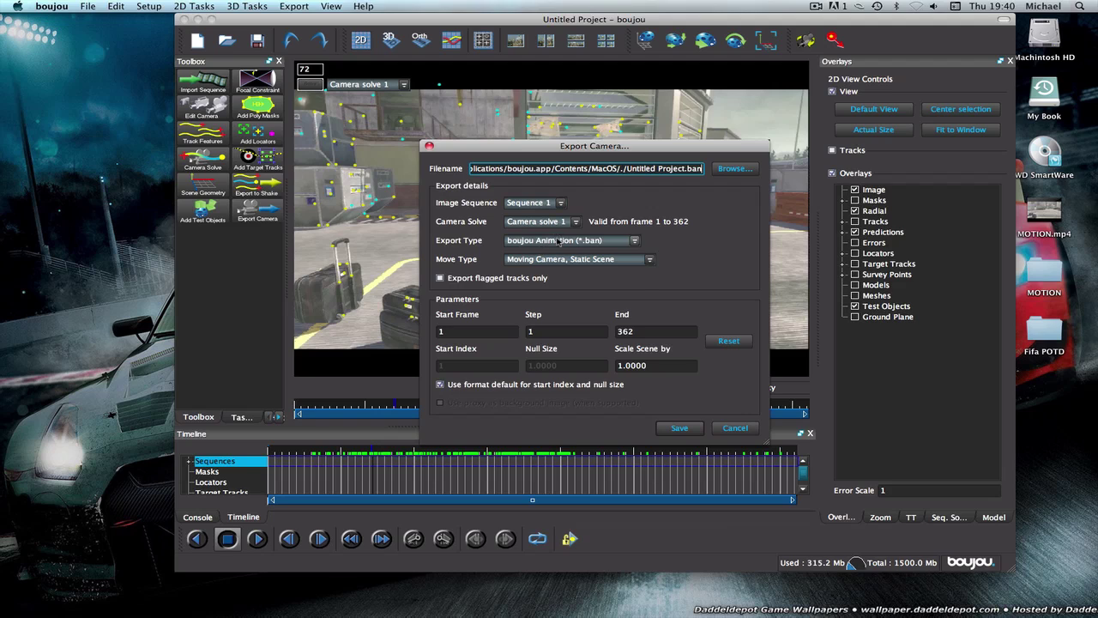
left_click(635, 240)
left_click(587, 286)
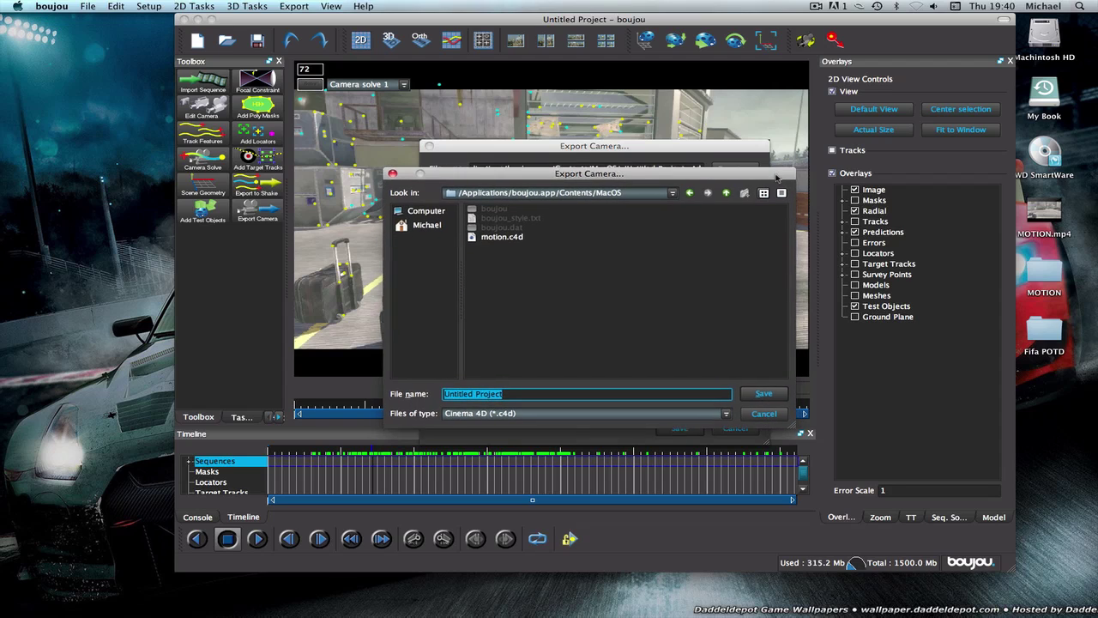
- Set the export destination to the Desktop with the file name "Tutorial File .c4d"
left_click(425, 228)
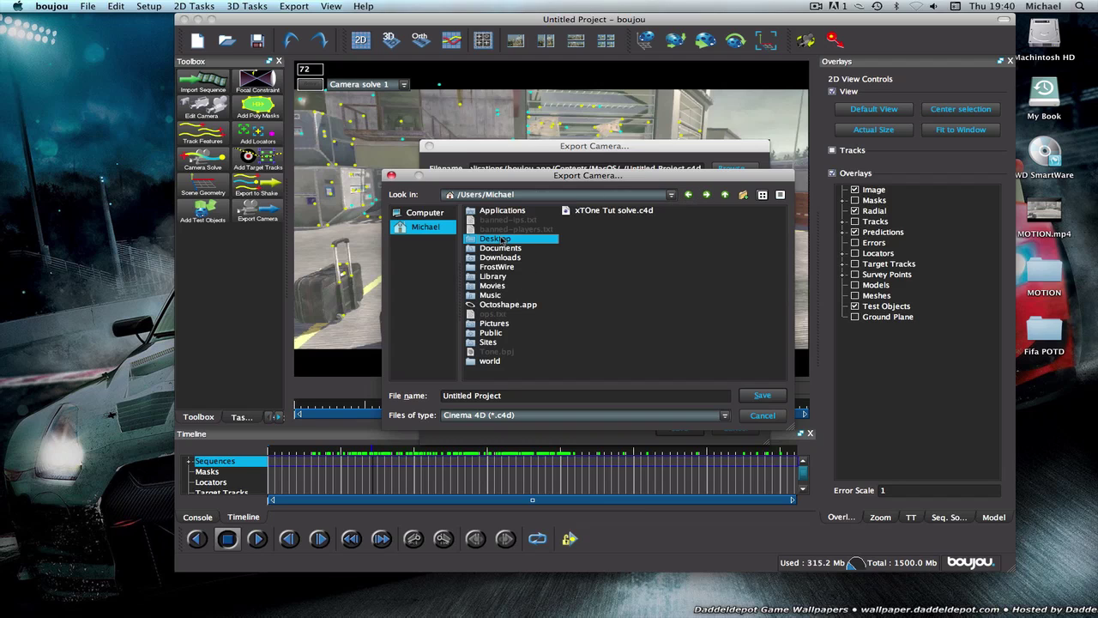
double_click(503, 239)
triple_click(531, 395)
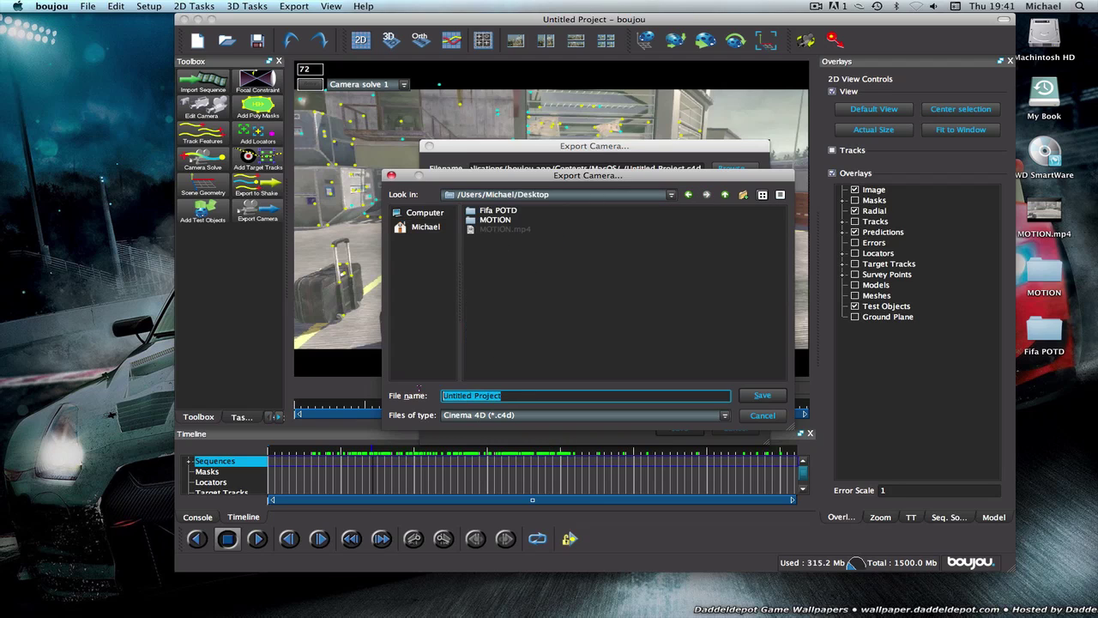
type("Cin")
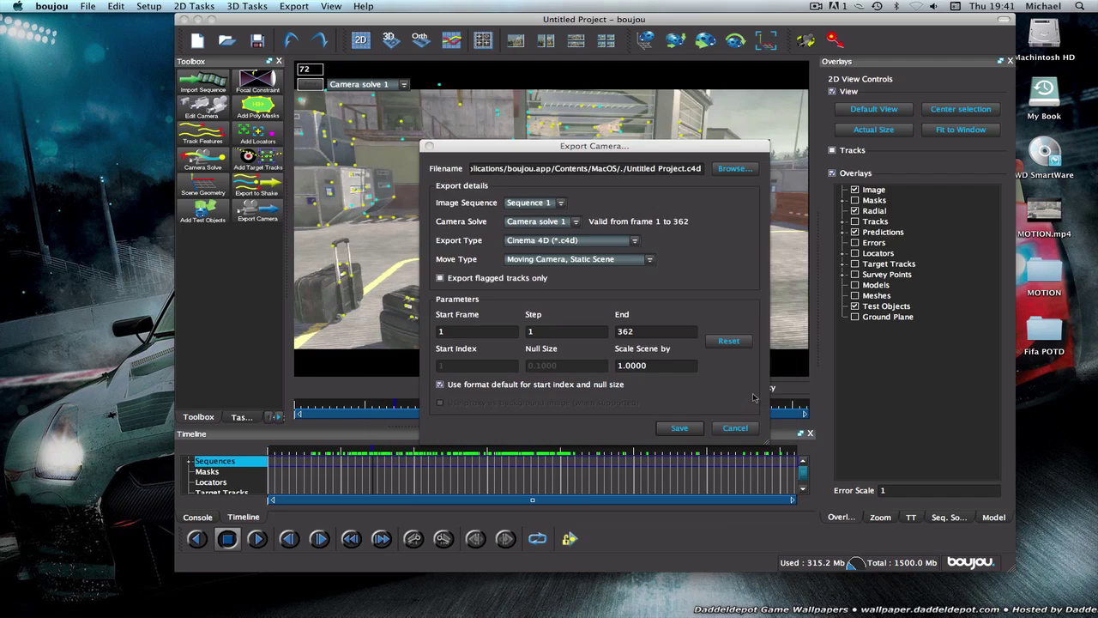
left_click(745, 395)
- Set the scene scale to 100 and save the camera export
left_click_drag(659, 368, 578, 365)
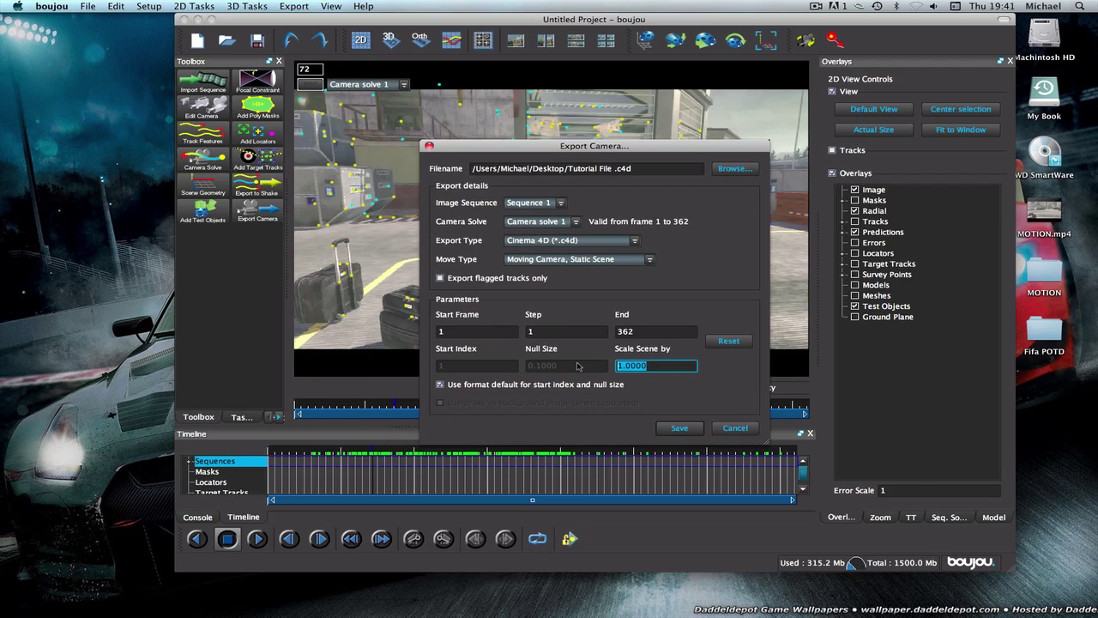
type("1")
key("Tab")
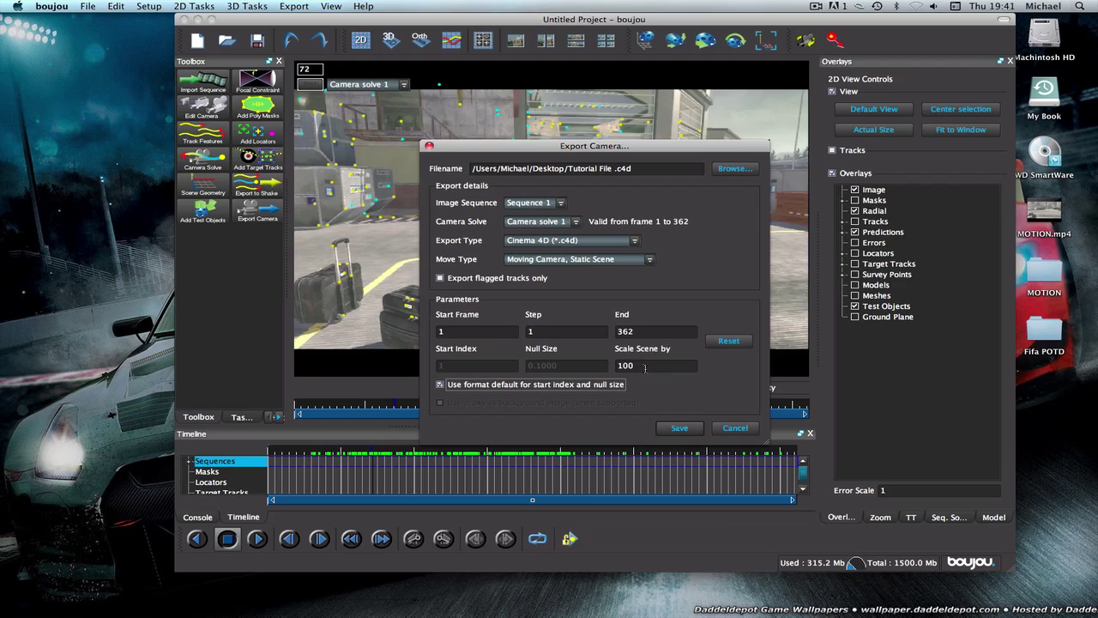
left_click(679, 428)
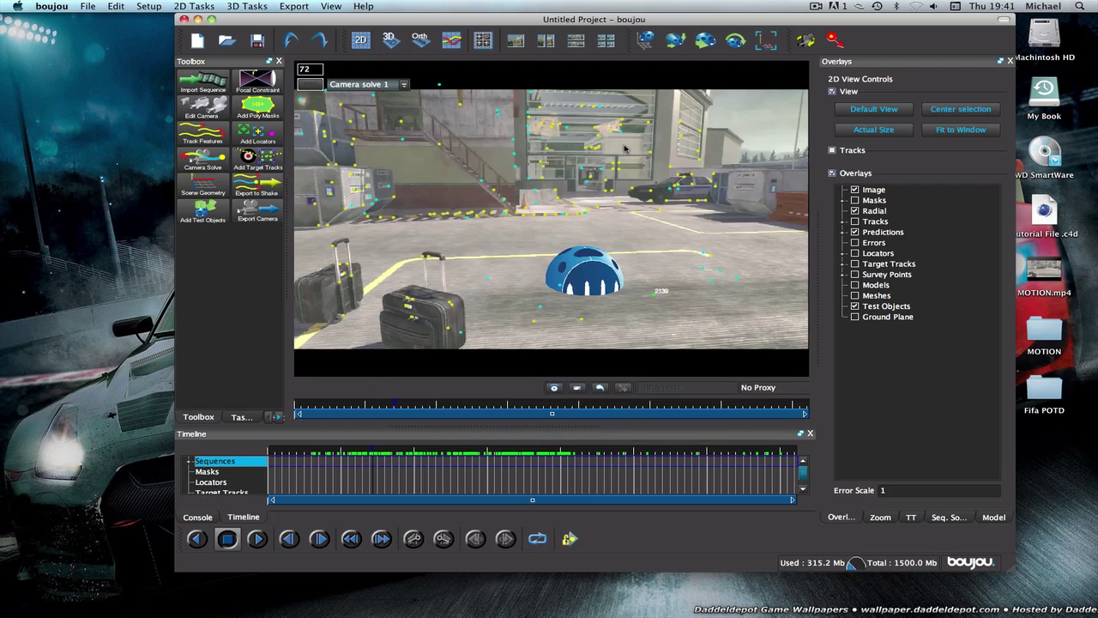
- Save the boujou project to the Desktop as "tutorial" while closing it, and quit boujou
left_click_drag(401, 21, 364, 4)
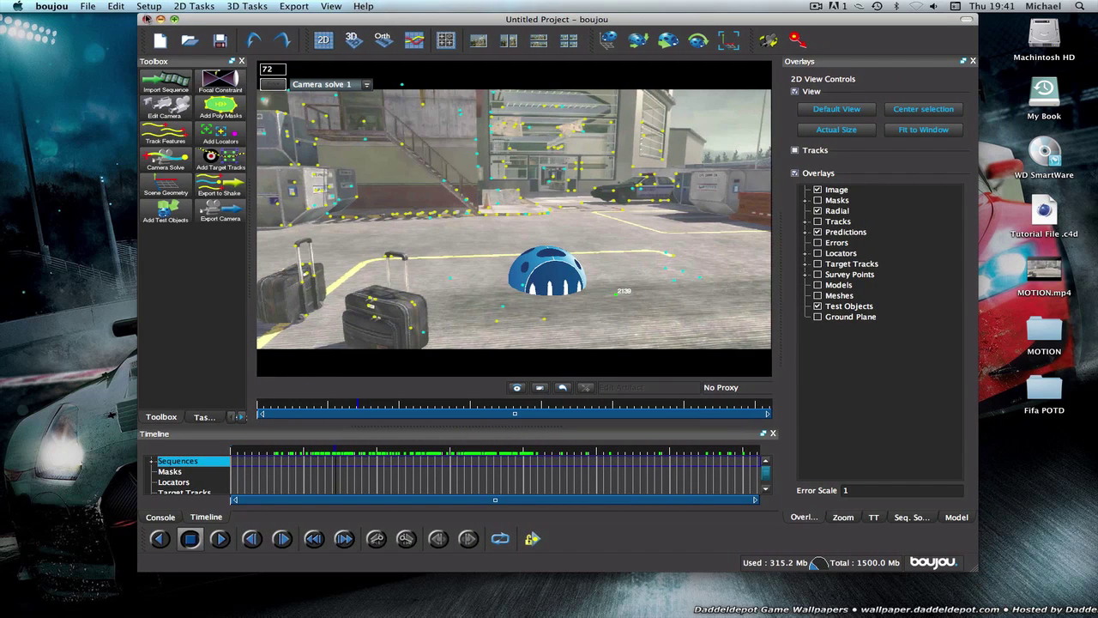
left_click(147, 18)
left_click(492, 309)
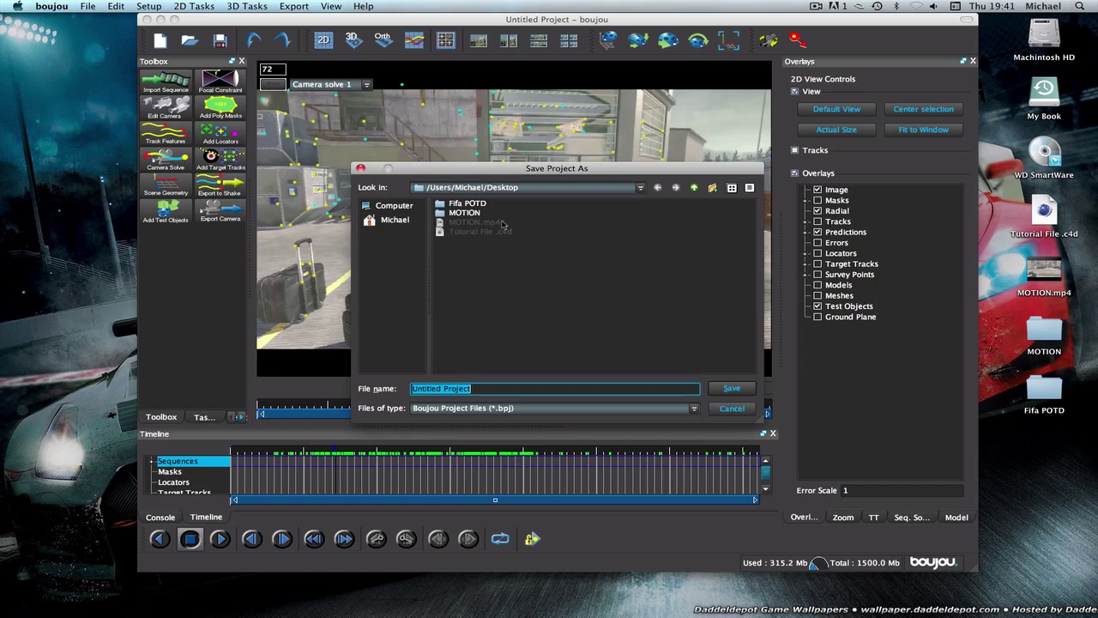
type("tutorial")
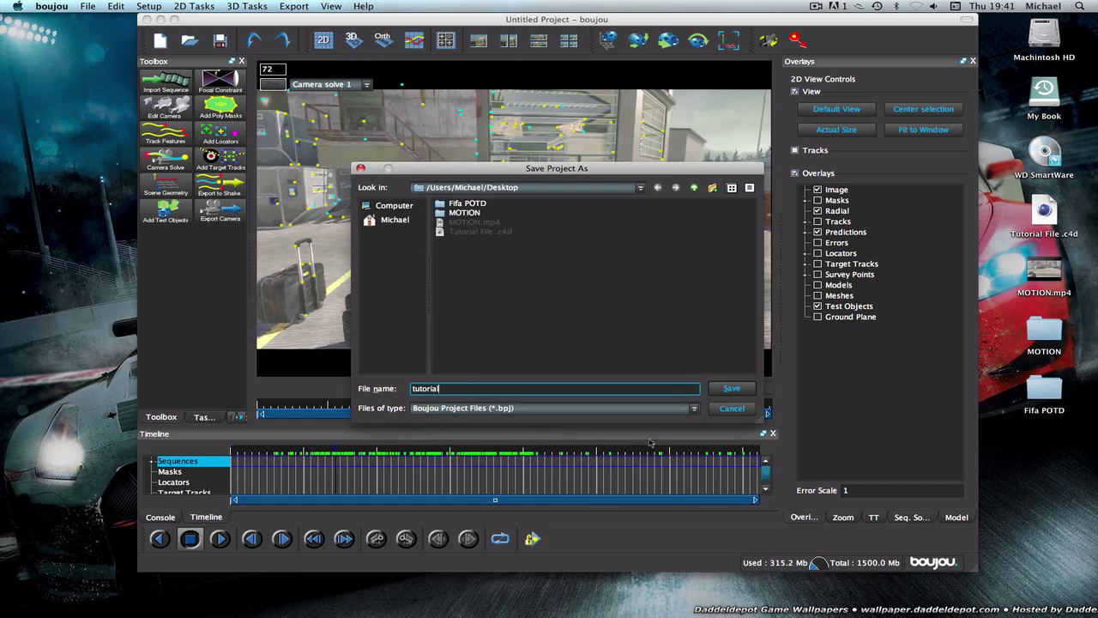
left_click(725, 389)
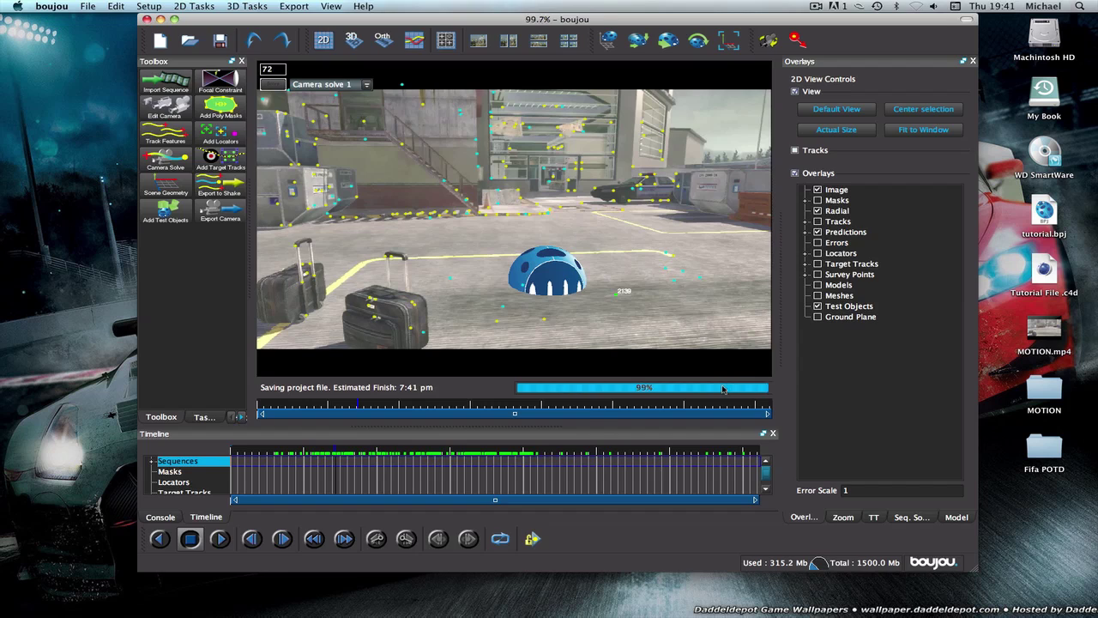
key("super+w")
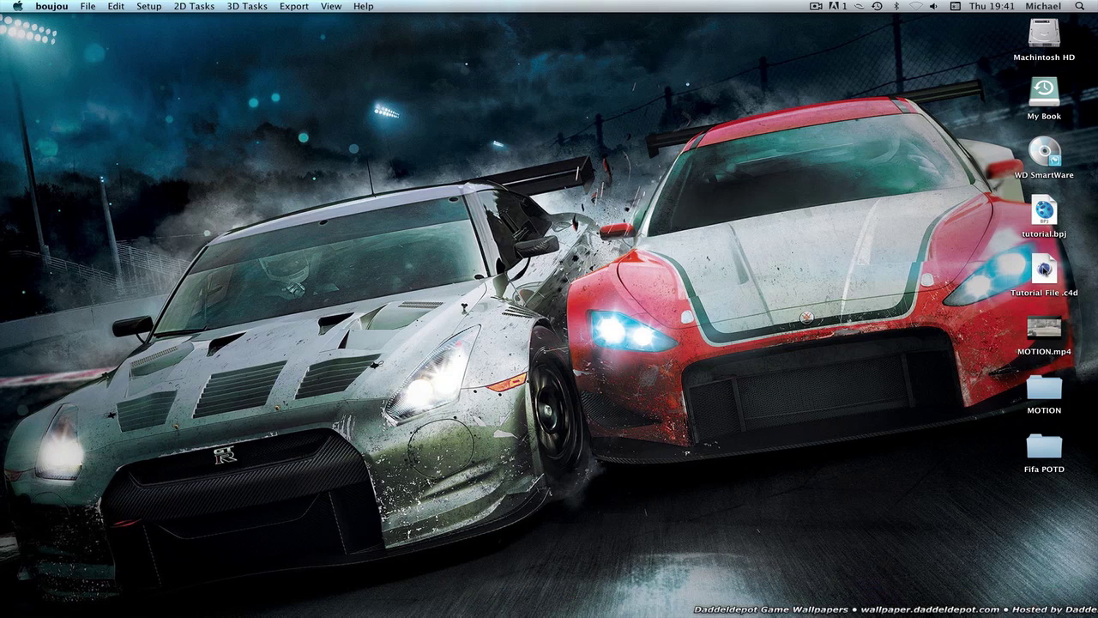
key("super+q")
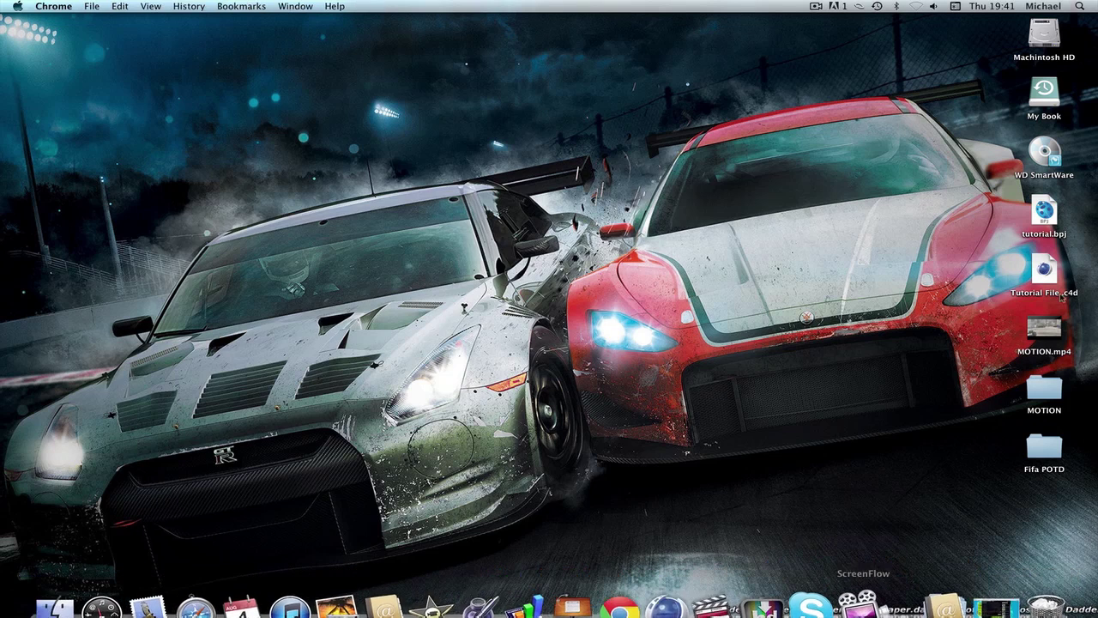
- Open "Tutorial File .c4d" from the Desktop in CINEMA 4D with an import scale of 10, and extend the timeline range to all 362 frames
left_click(1047, 273)
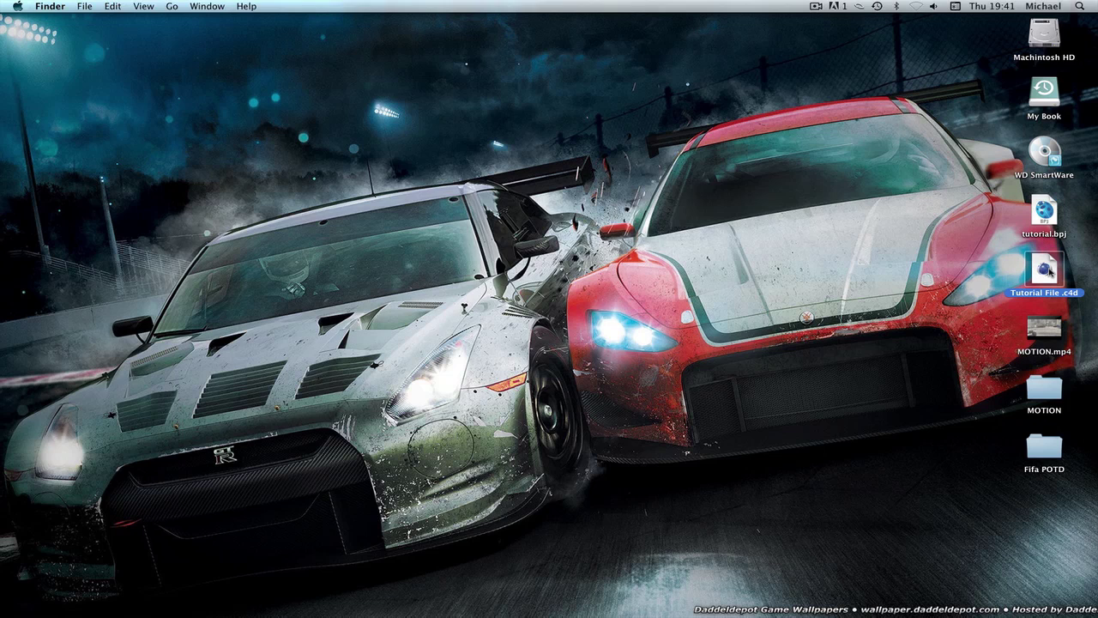
double_click(1049, 271)
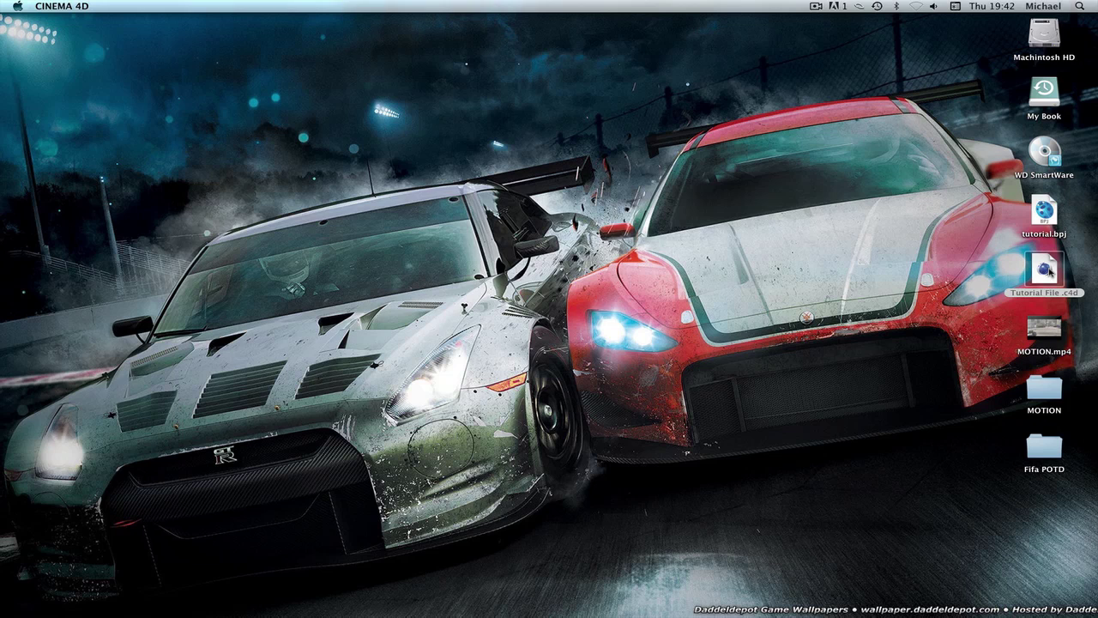
left_click(818, 8)
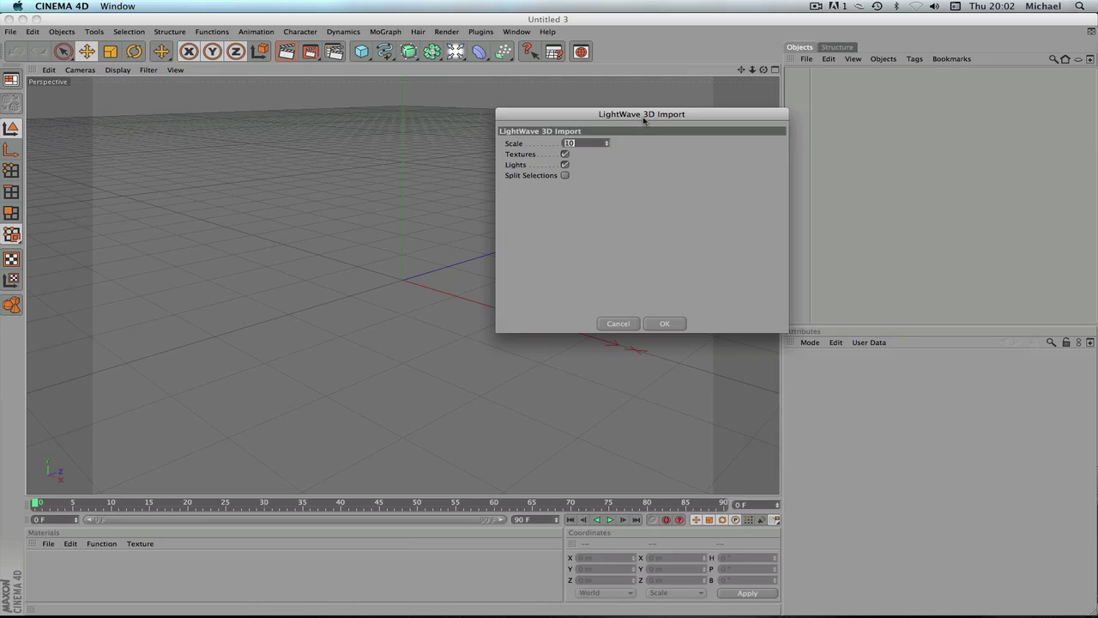
left_click_drag(642, 120, 520, 115)
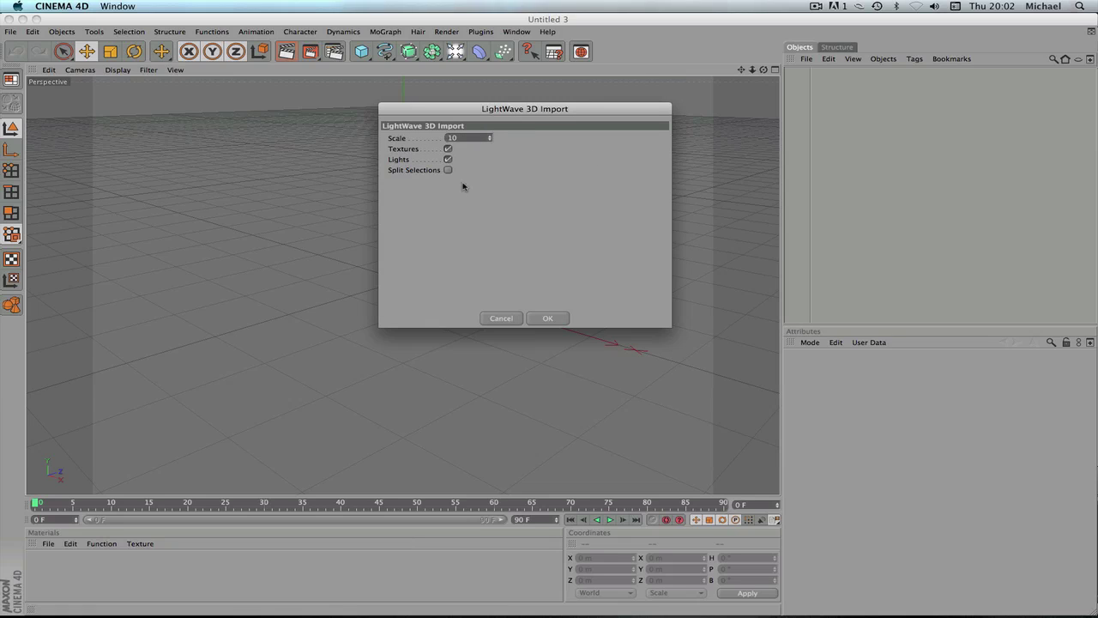
left_click(547, 319)
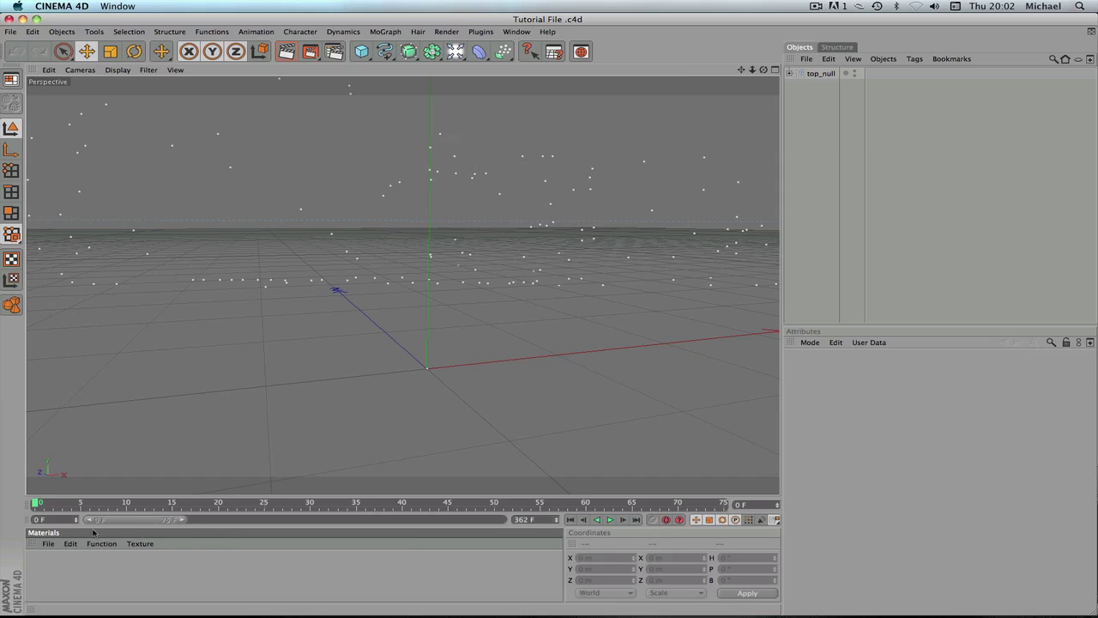
left_click_drag(182, 525, 506, 520)
left_click_drag(204, 504, 32, 502)
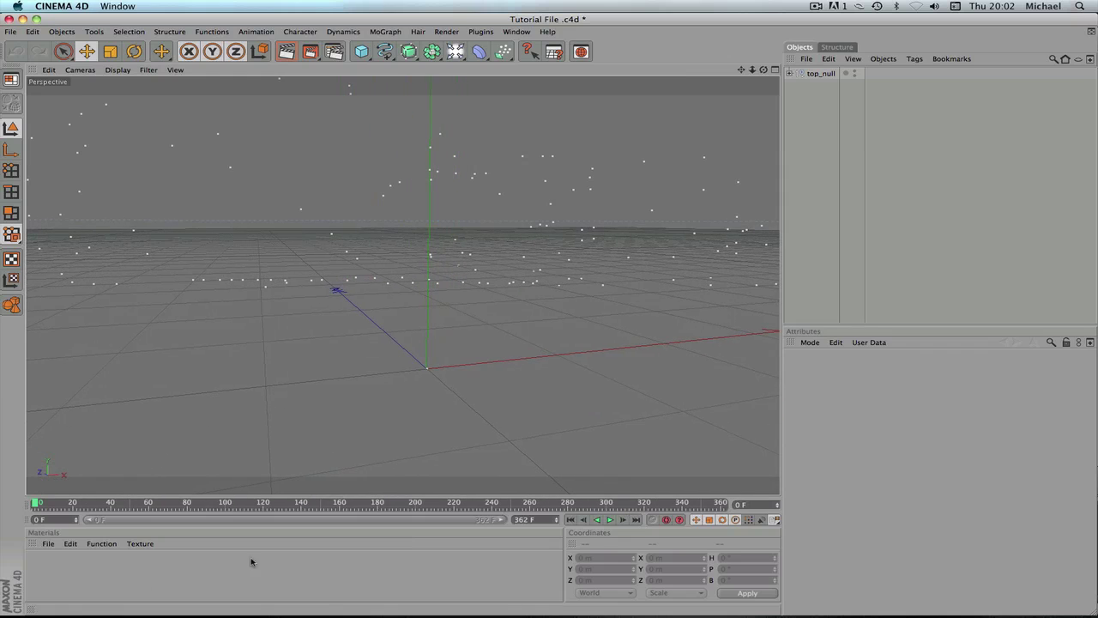
- Add a Background object and create a new material with its Specular channel disabled
left_click(455, 51)
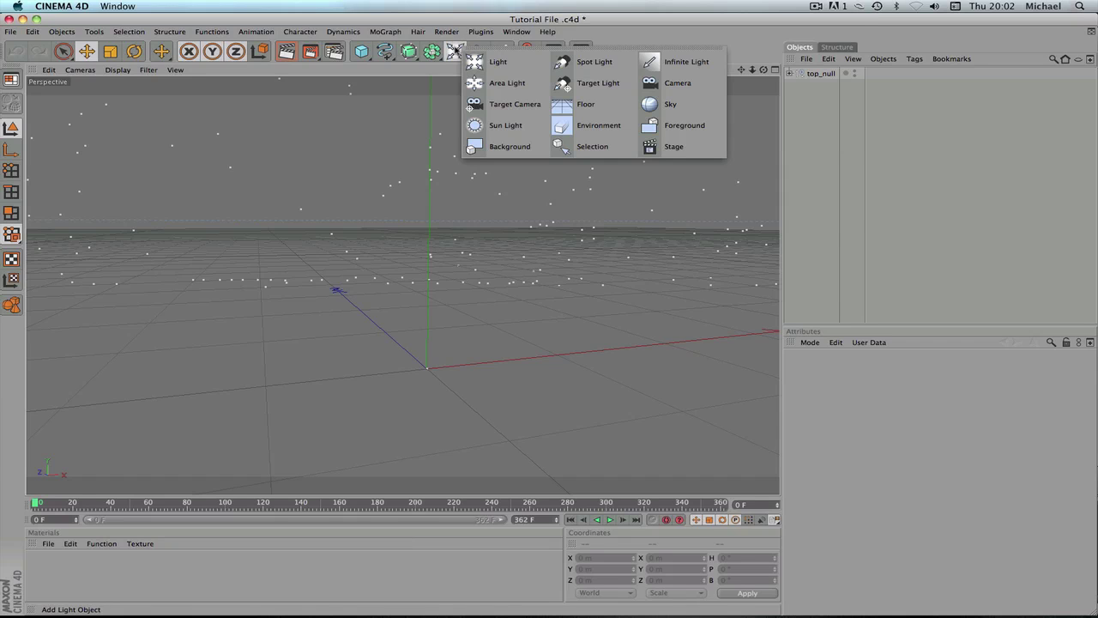
left_click(511, 146)
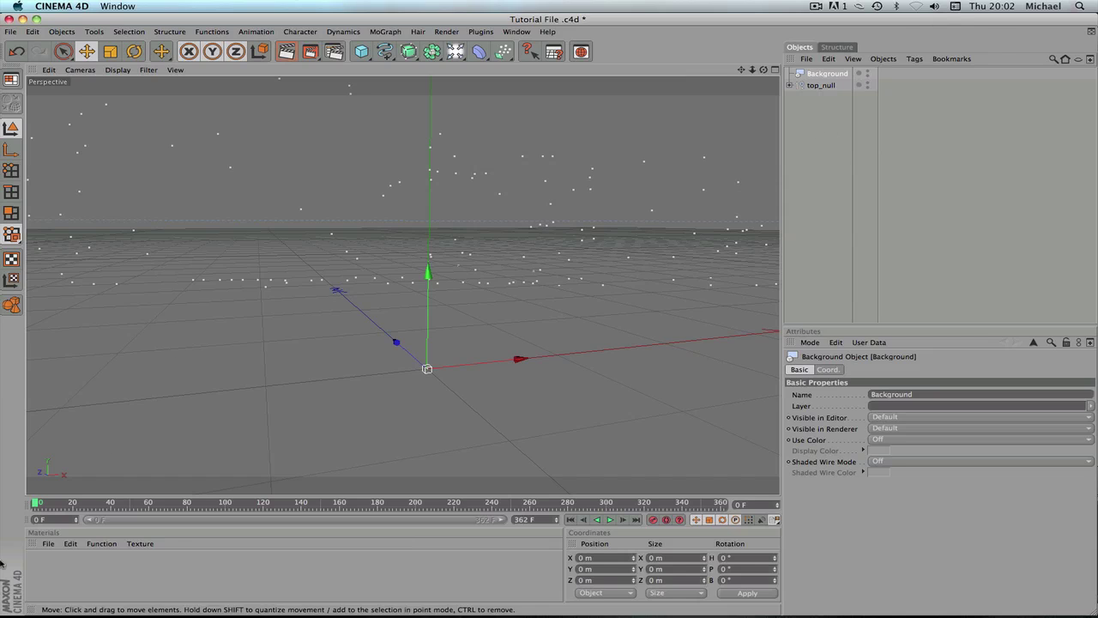
left_click(43, 541)
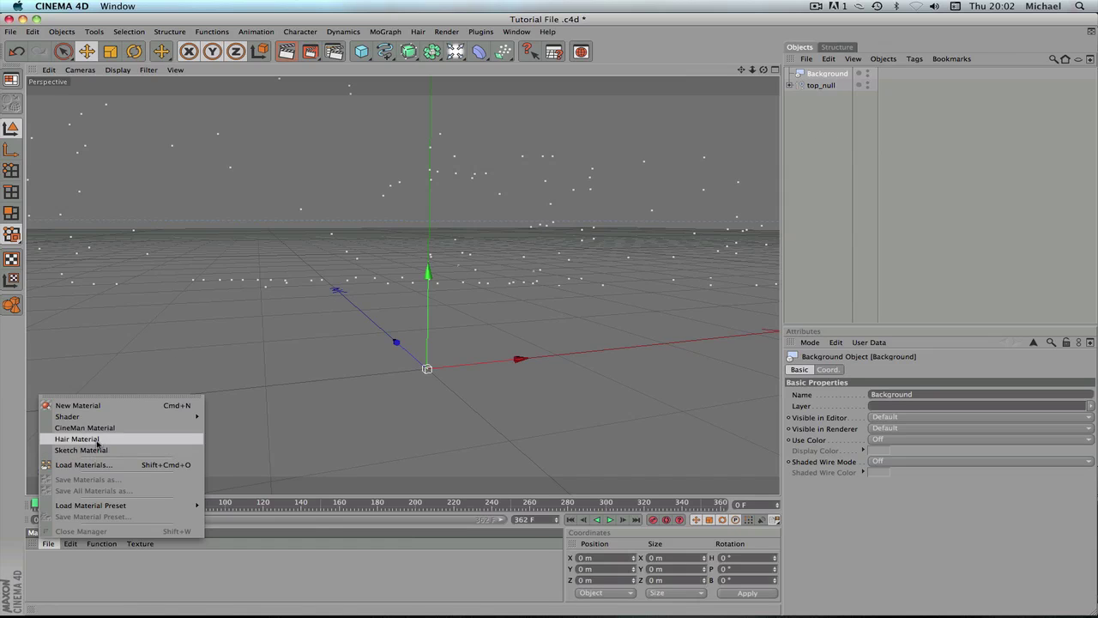
left_click(99, 407)
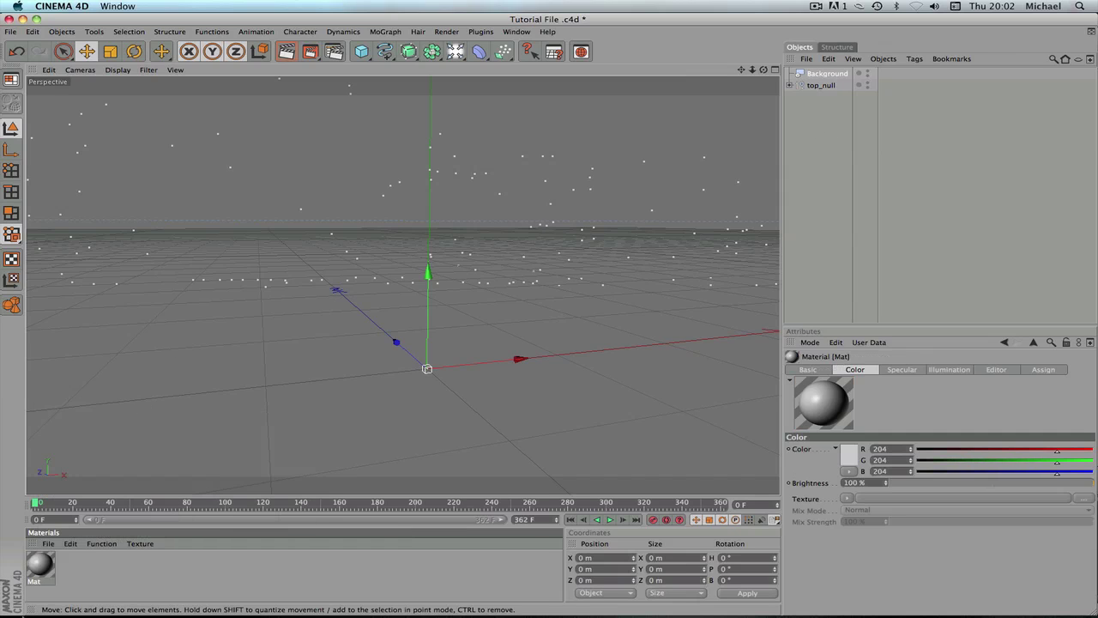
double_click(38, 563)
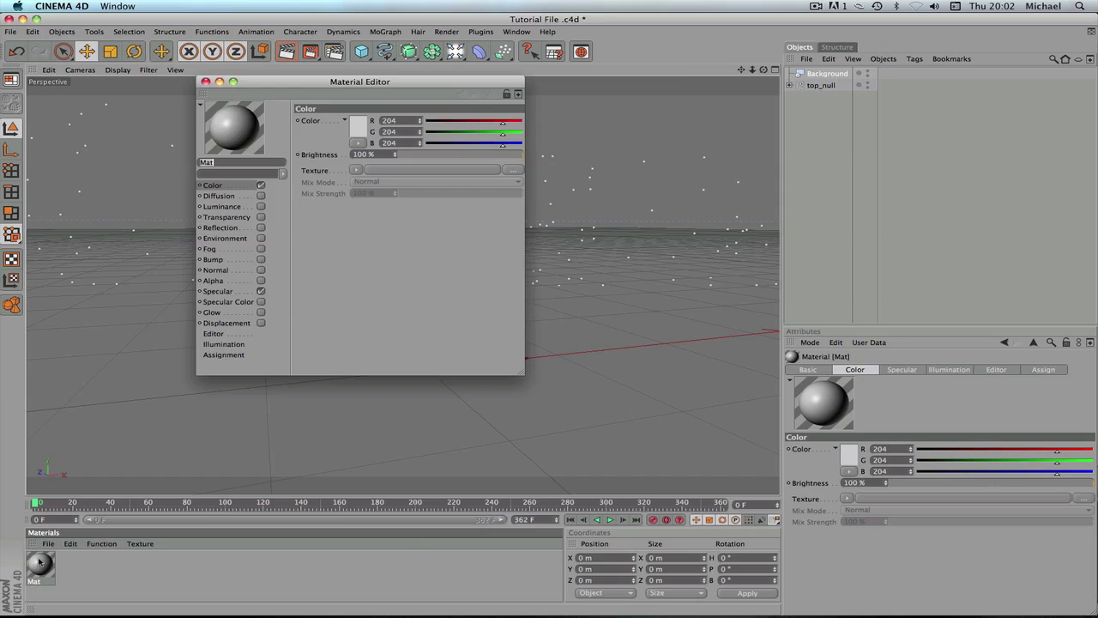
left_click(261, 291)
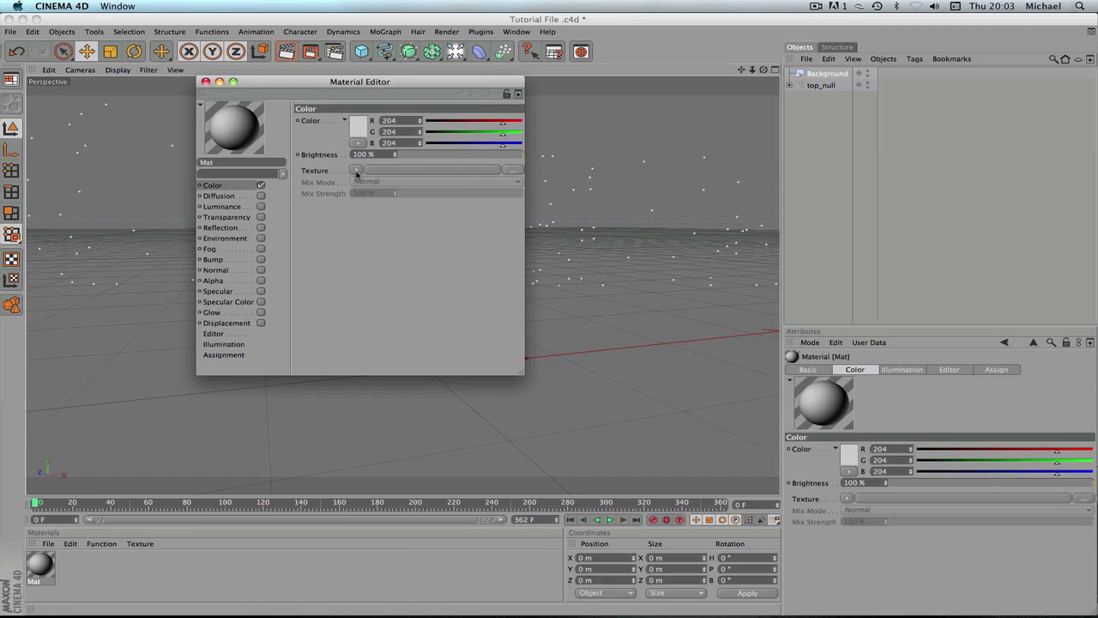
- Load MOTION_00000.png from the MOTION folder as the material's colour texture, without copying it to the document location
left_click(357, 172)
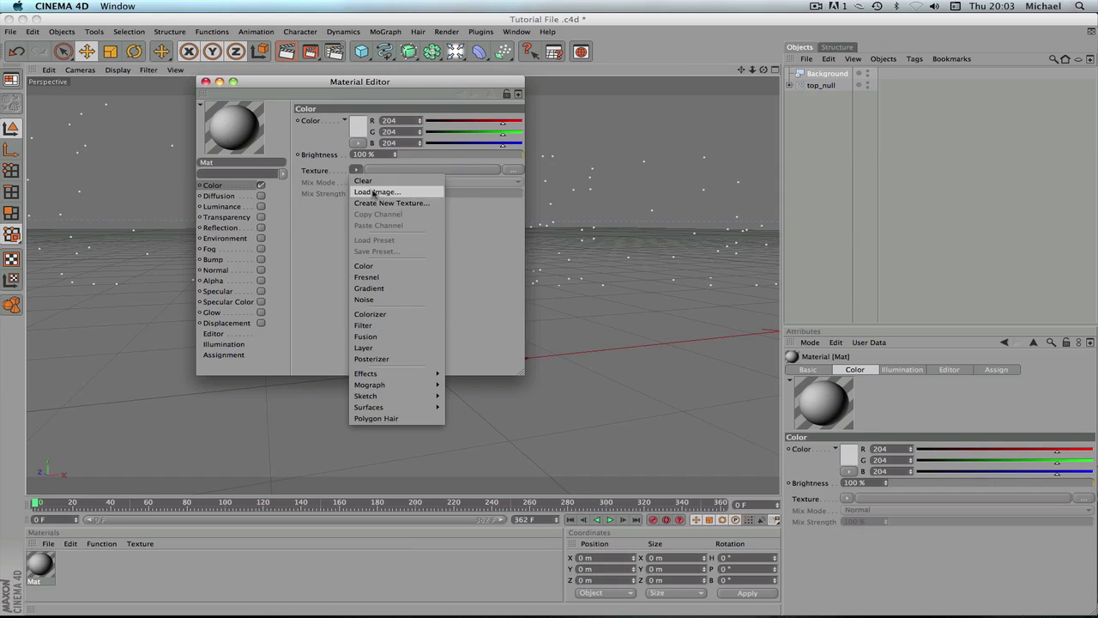
left_click(373, 194)
left_click(652, 165)
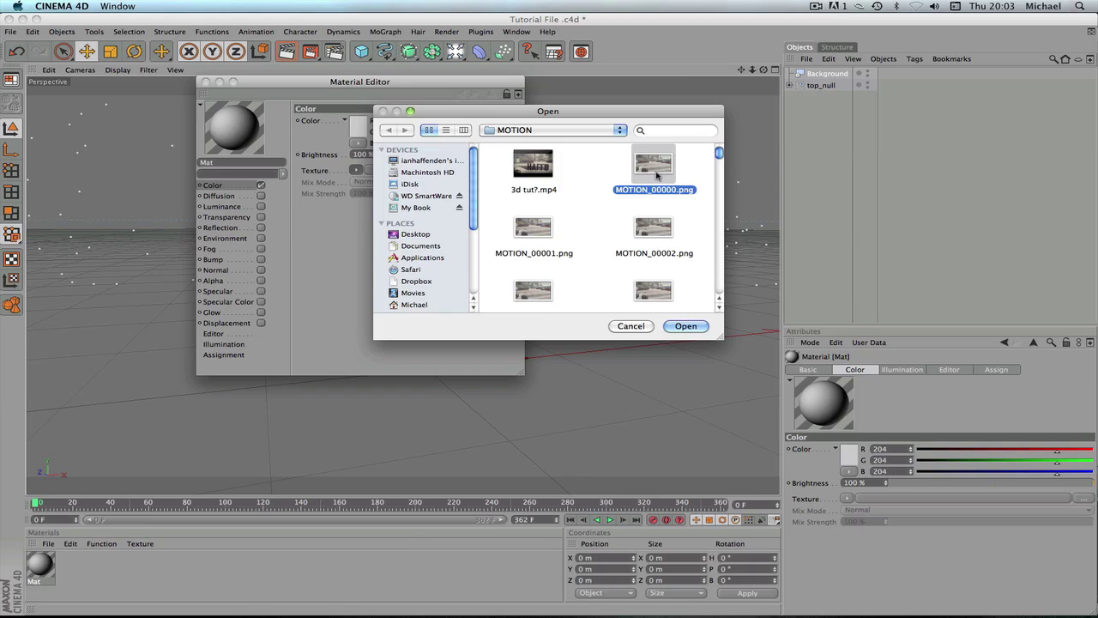
left_click(687, 326)
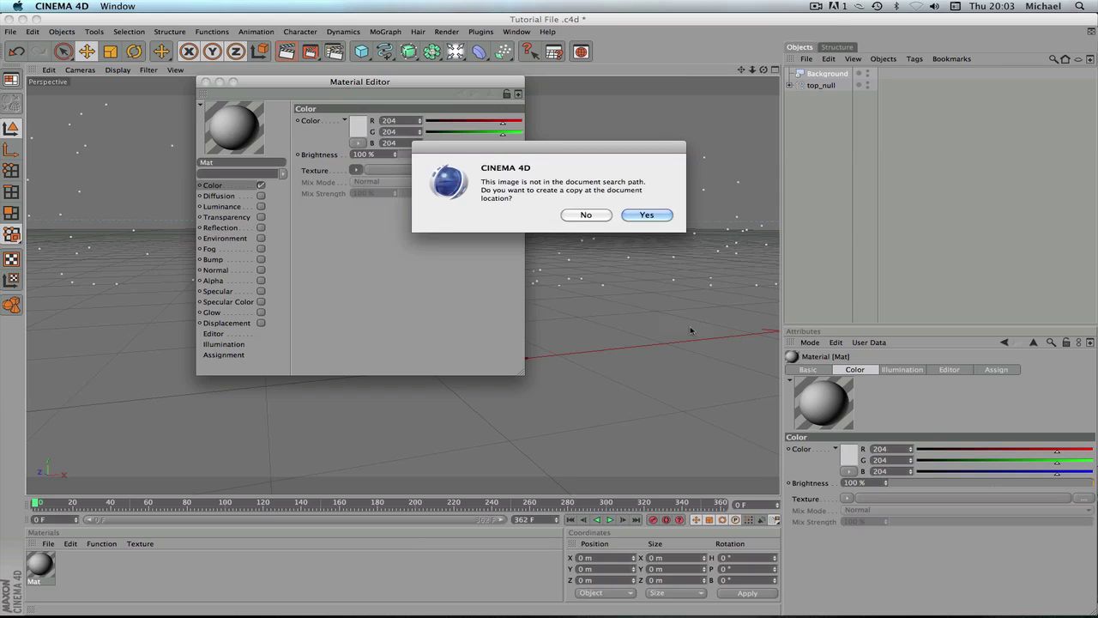
left_click(573, 214)
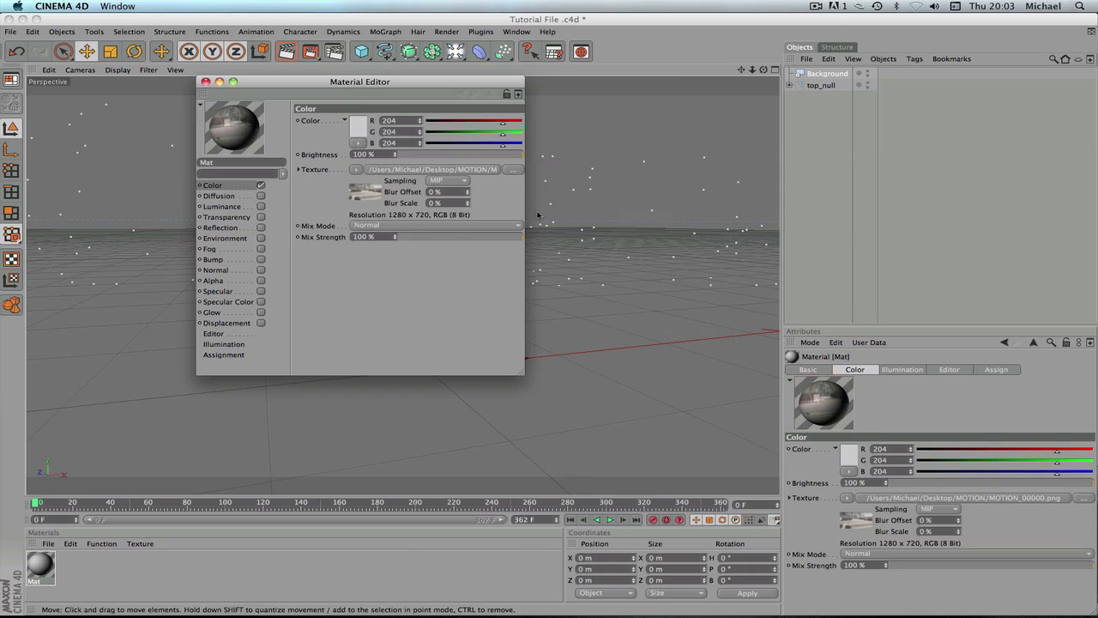
- Calculate the image sequence's frame range in the colour texture's animation settings and close the material editor
left_click(422, 169)
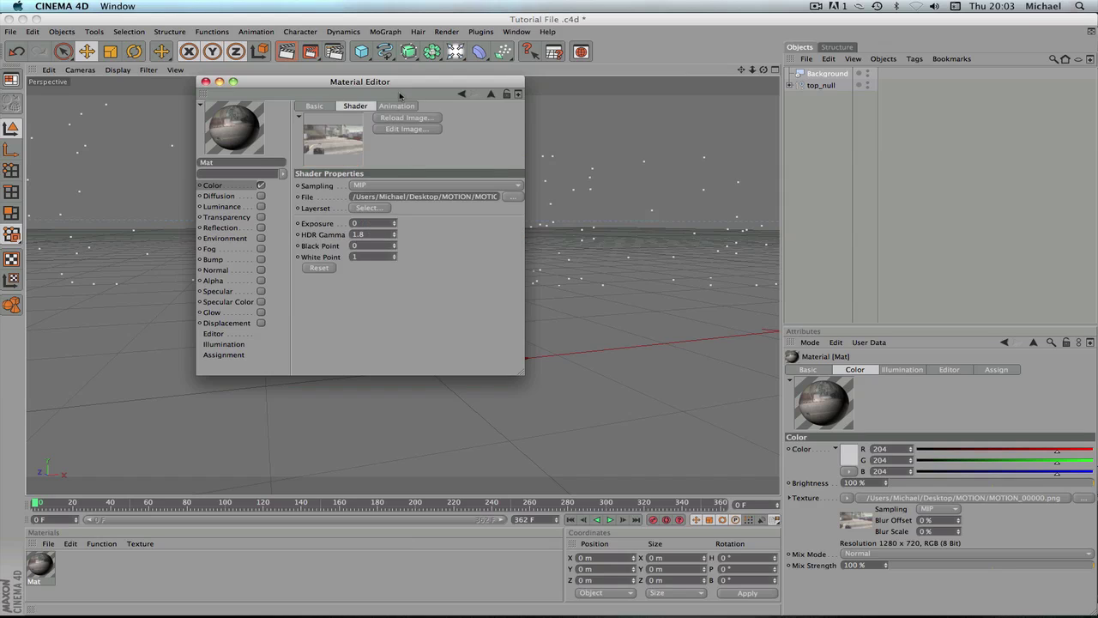
left_click(396, 105)
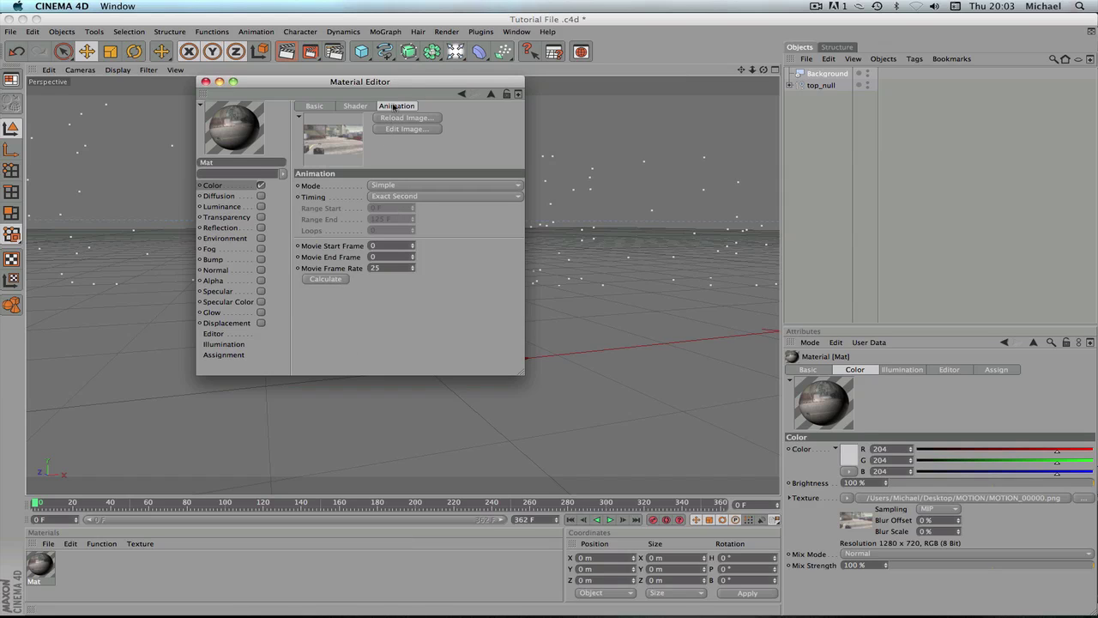
left_click(332, 280)
left_click(206, 82)
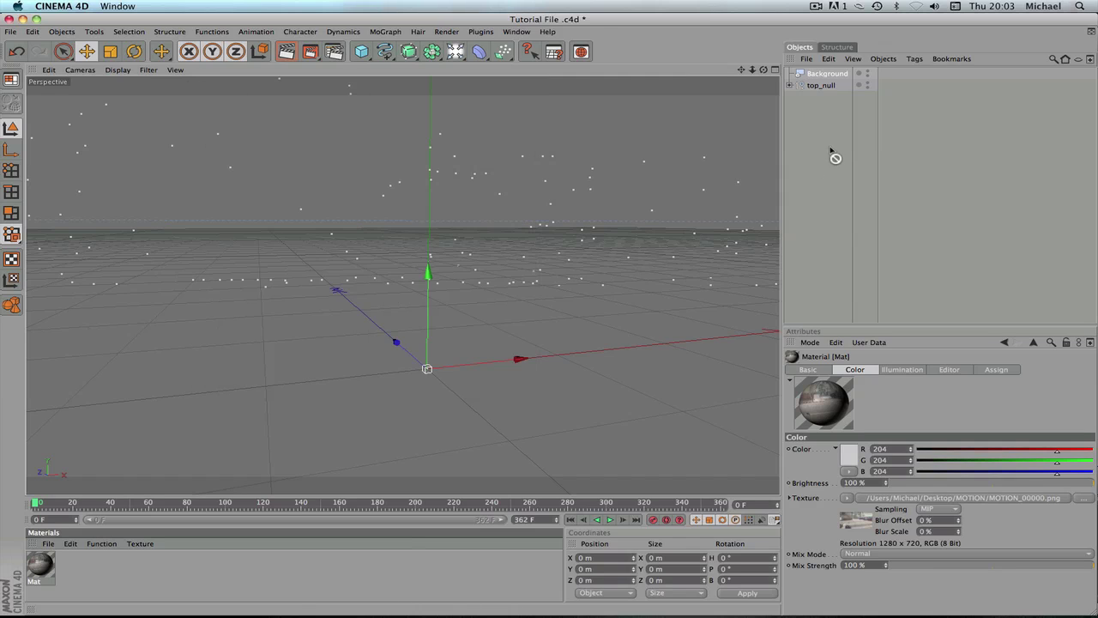
- Apply the footage material to the Background object and scrub the timeline to check the tracking, returning to frame 0
left_click_drag(833, 142, 830, 75)
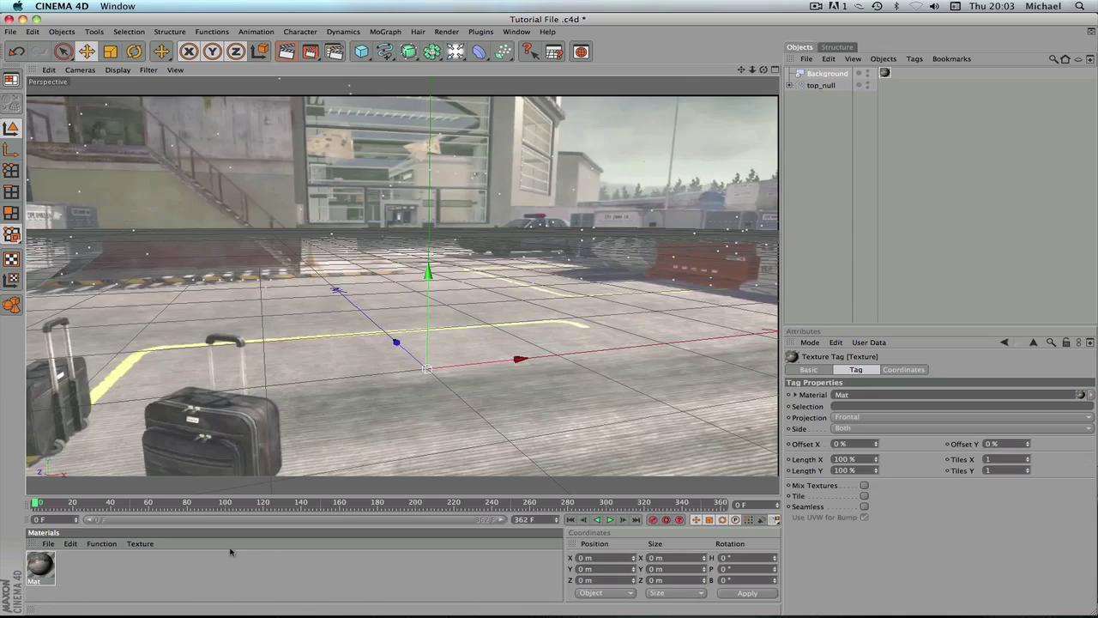
left_click_drag(187, 505, 398, 505)
key("F8")
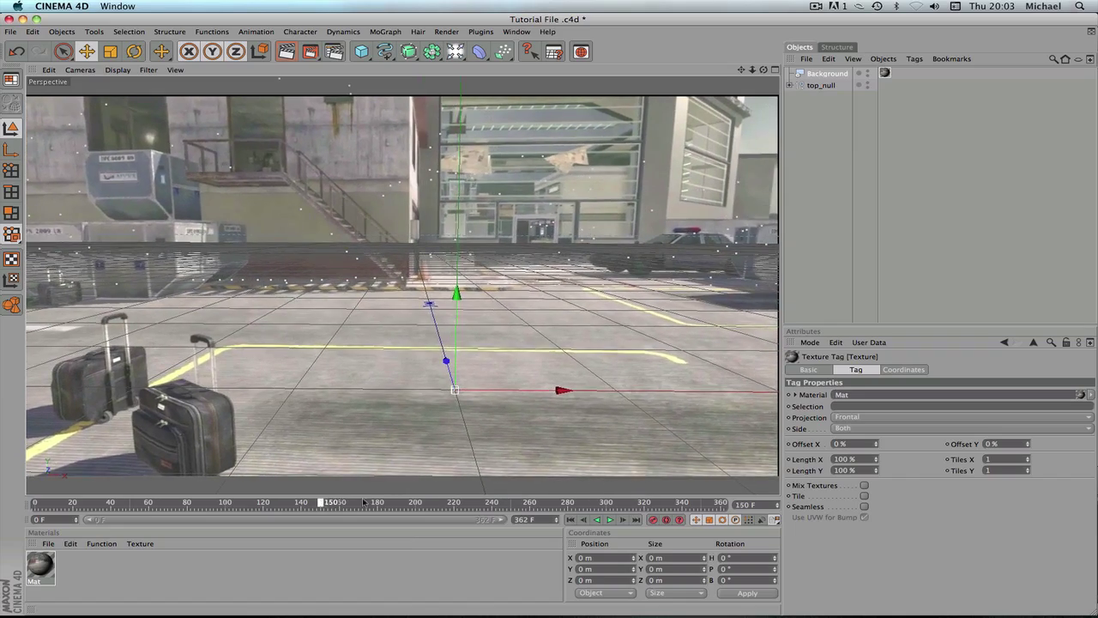
left_click_drag(460, 503, 6, 502)
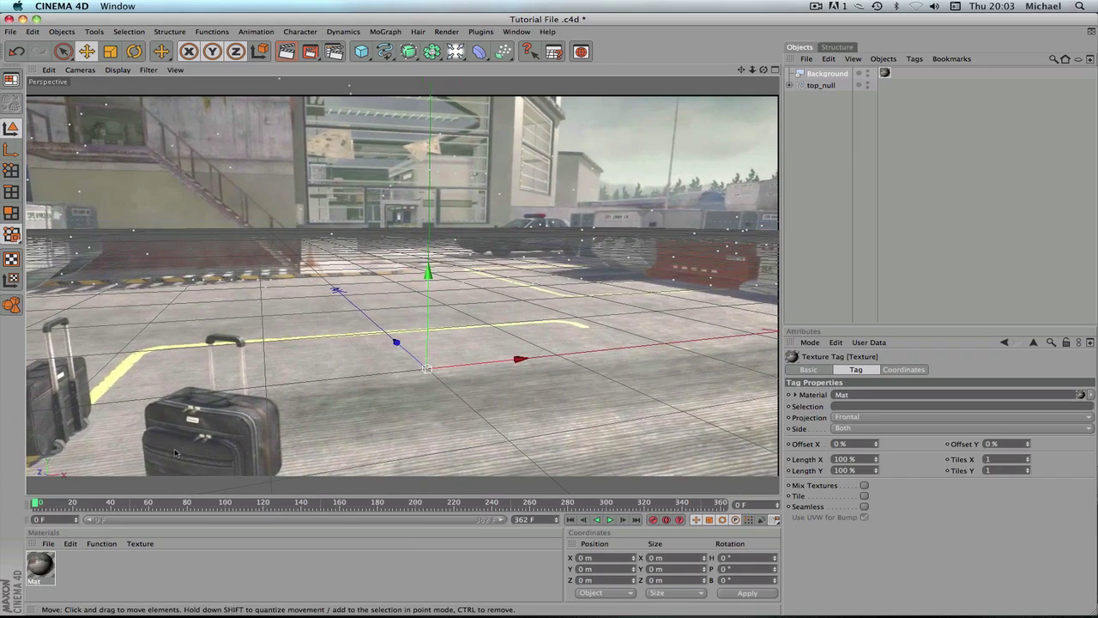
- Add a MoGraph Text object and scale it down to about 191 m wide and 73 m high
left_click(385, 32)
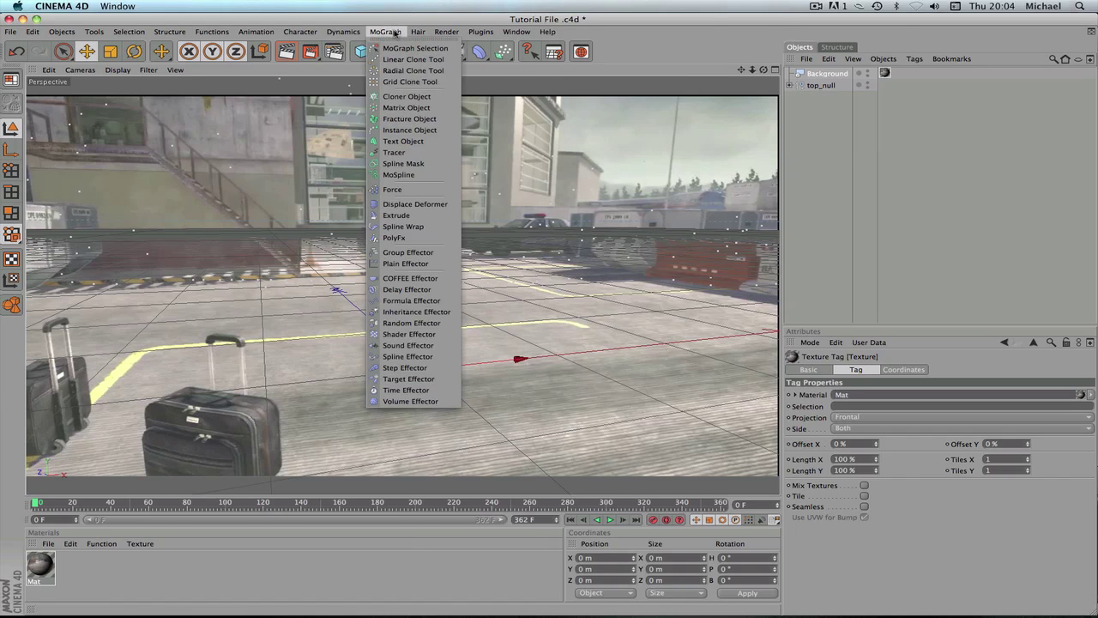
left_click(399, 141)
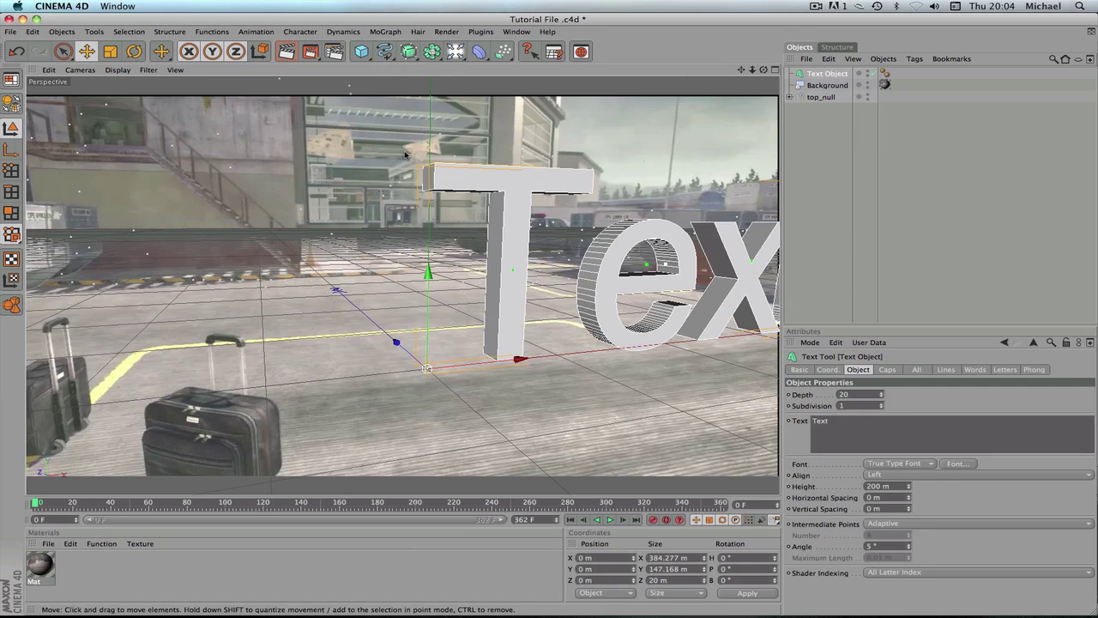
left_click(110, 52)
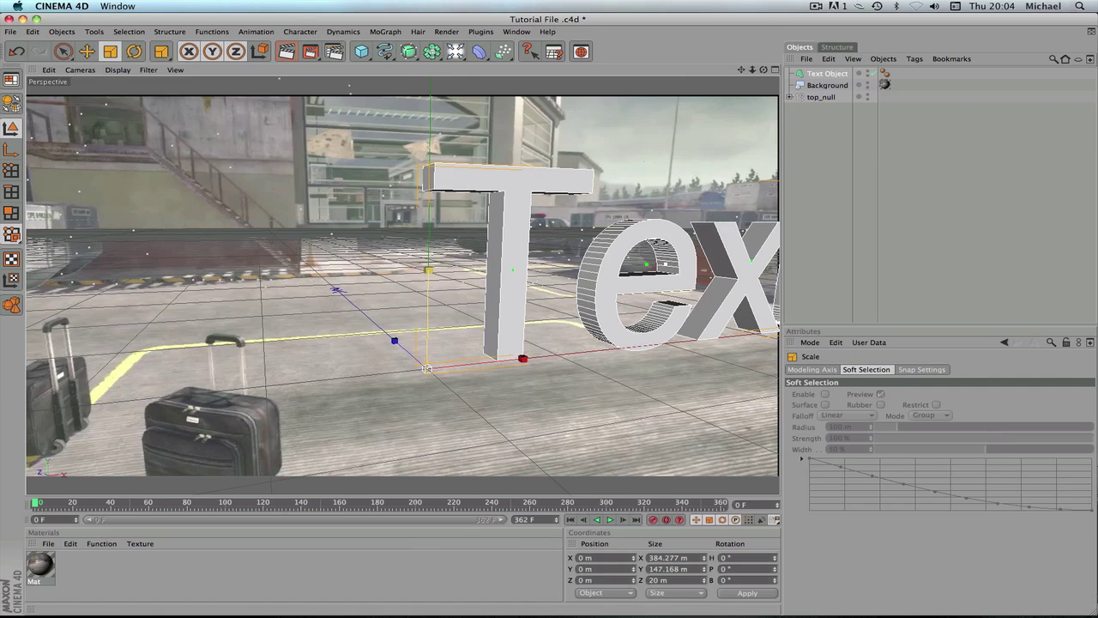
left_click_drag(429, 266, 425, 271)
left_click(63, 52)
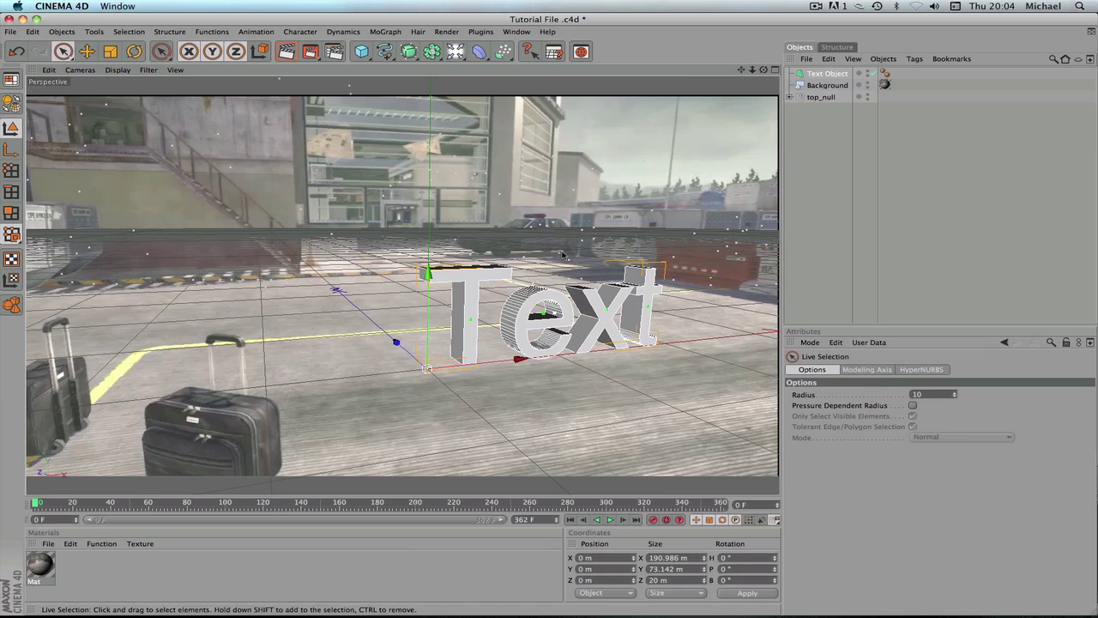
- Change the text object's wording to "Haffo" and its font to Bebas
left_click(826, 74)
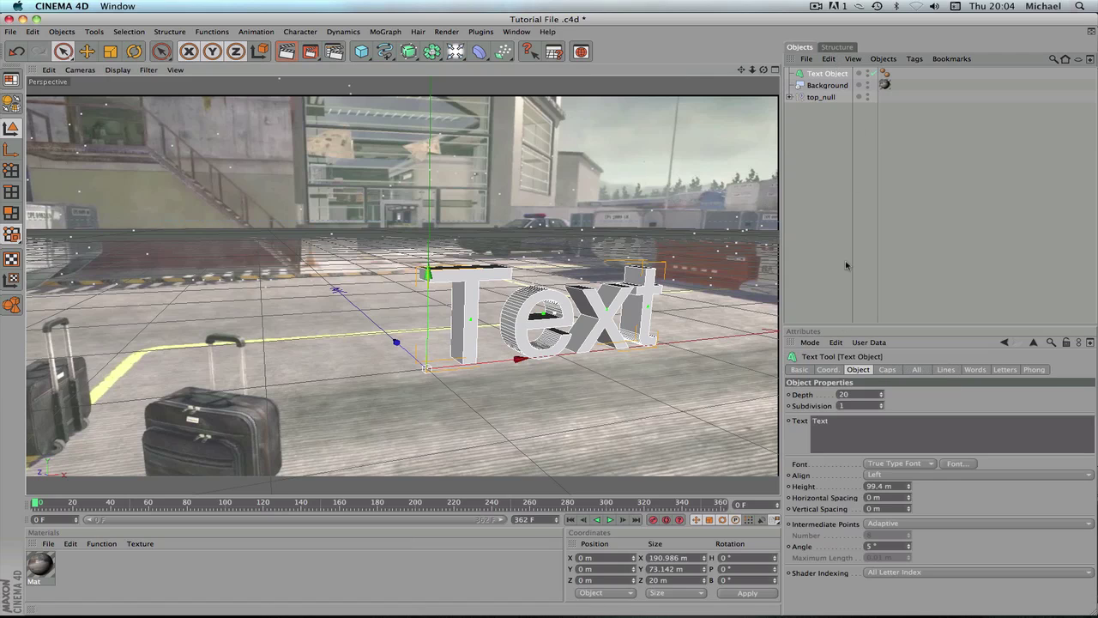
double_click(865, 435)
type("Haffo")
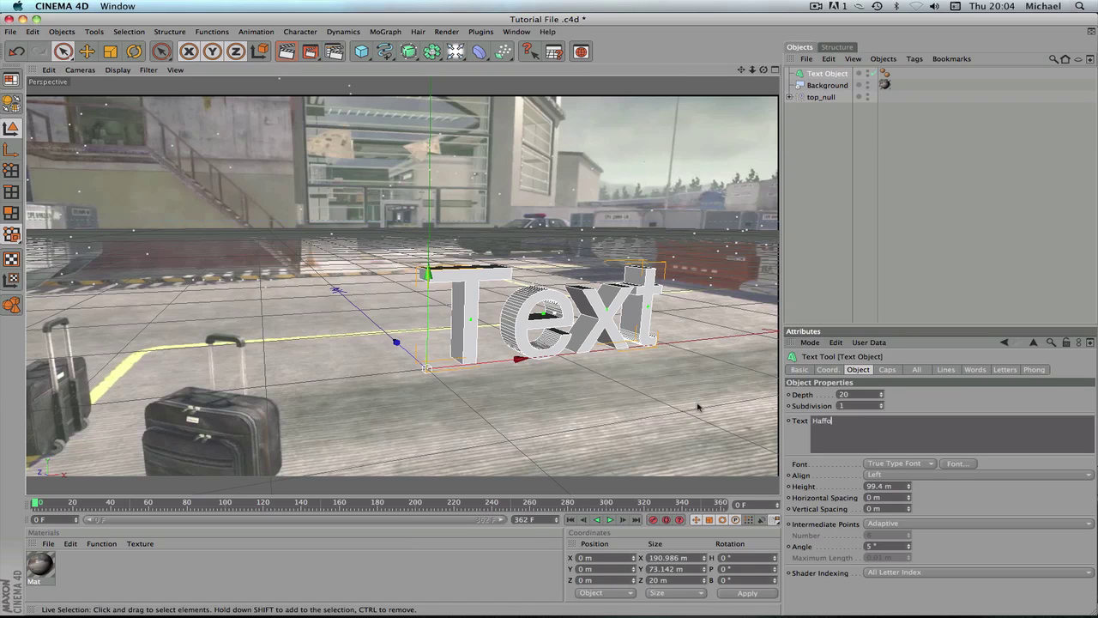
left_click(961, 463)
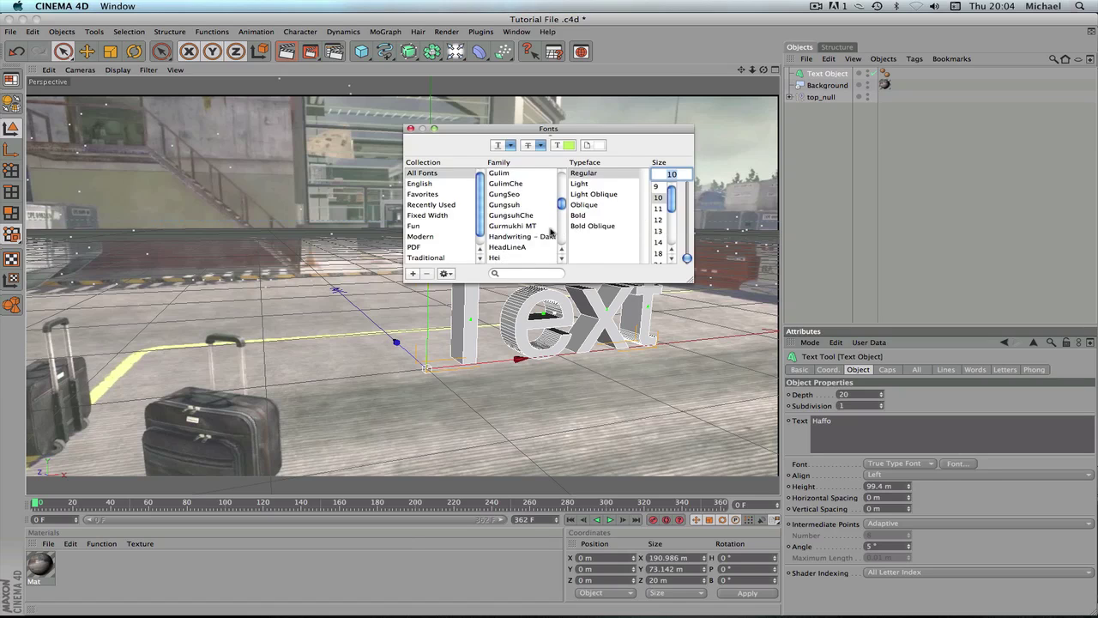
scroll(550, 232, "up", 15)
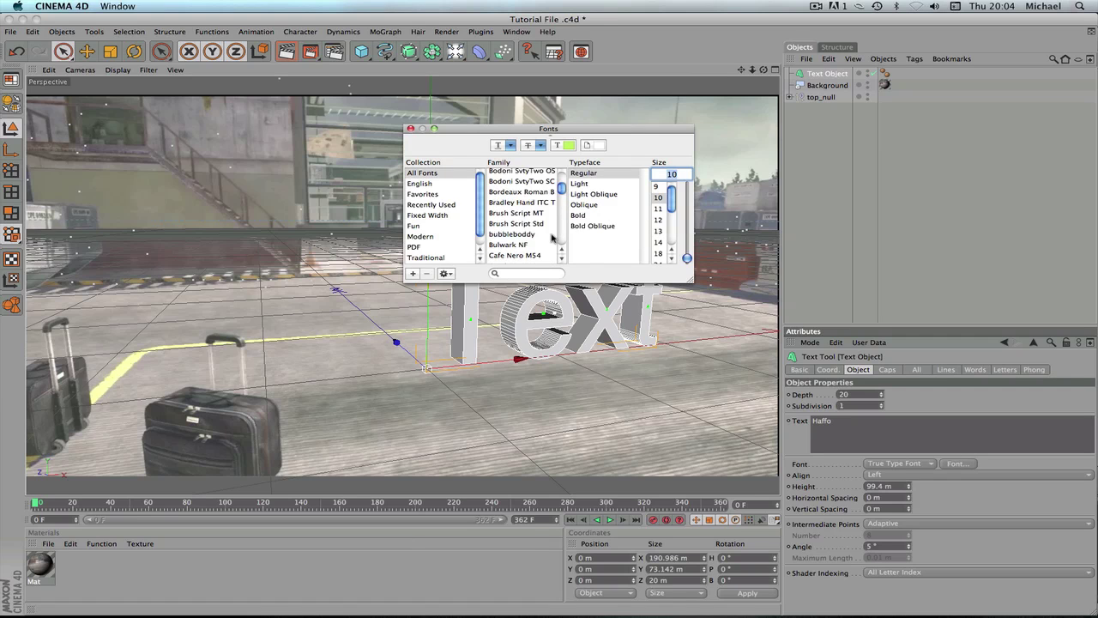
scroll(552, 237, "up", 10)
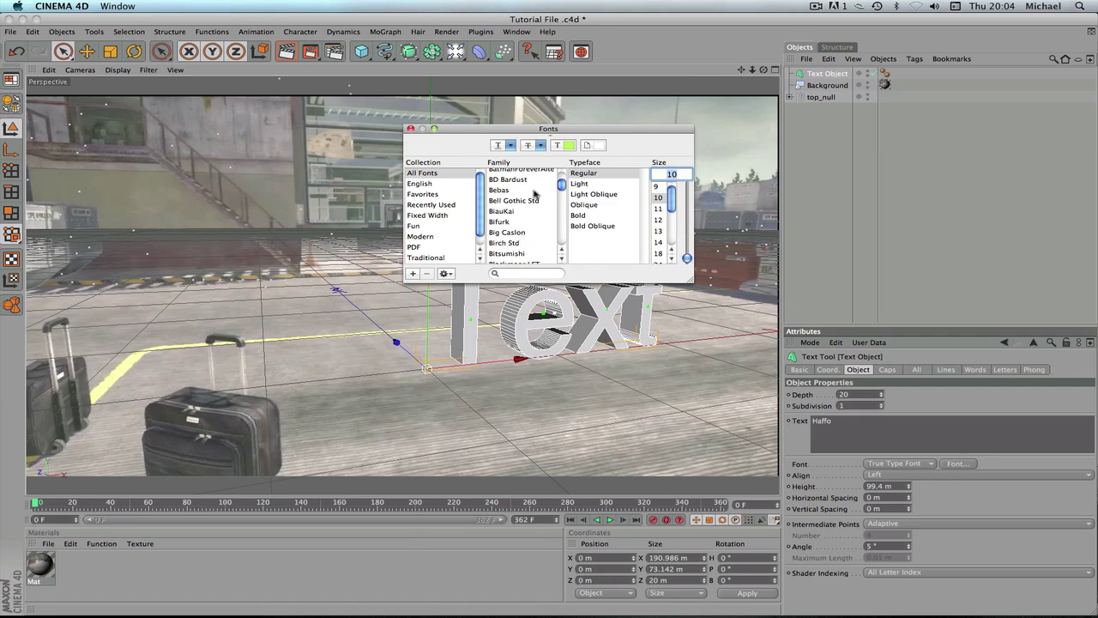
left_click(509, 191)
left_click(411, 128)
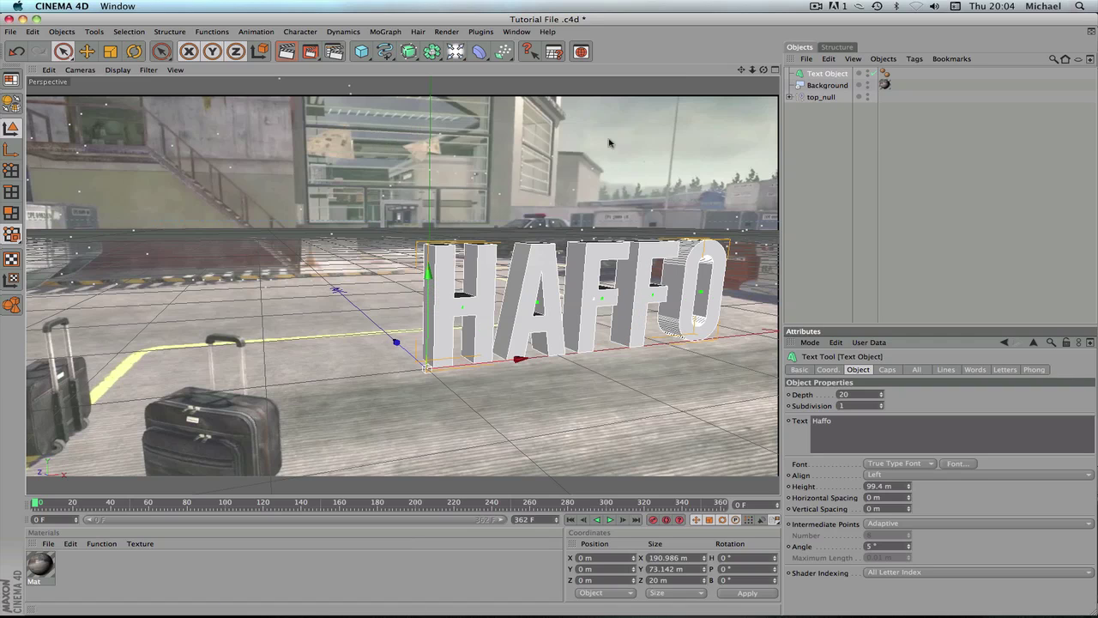
- Move the text along X to about -72 m and scale it down to about 217 m wide
left_click_drag(515, 362, 415, 371)
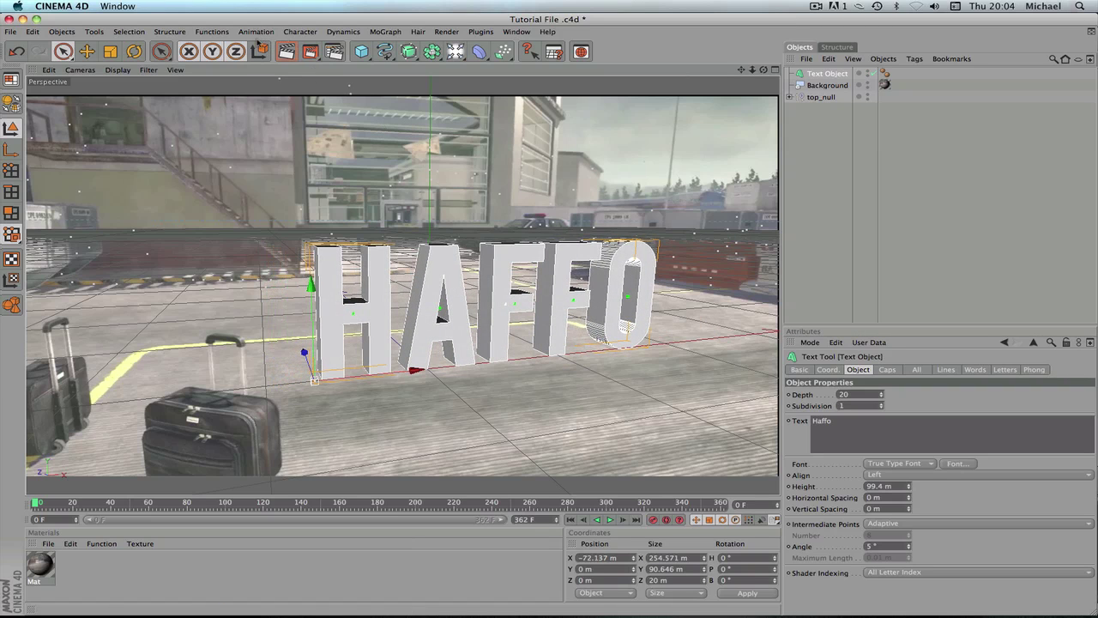
left_click(107, 51)
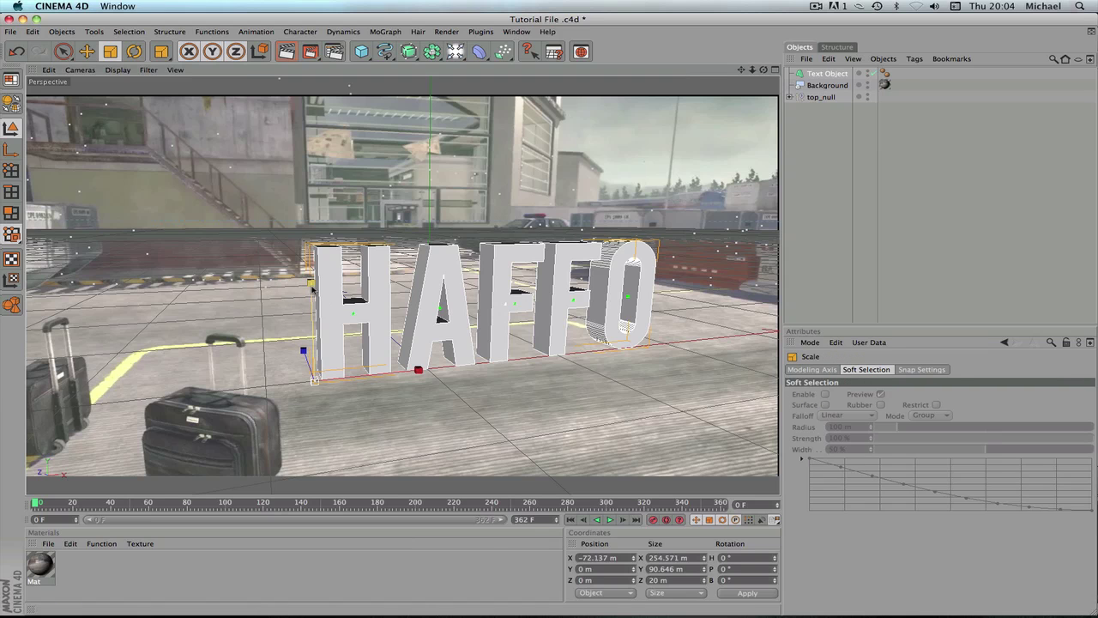
left_click_drag(304, 298, 279, 298)
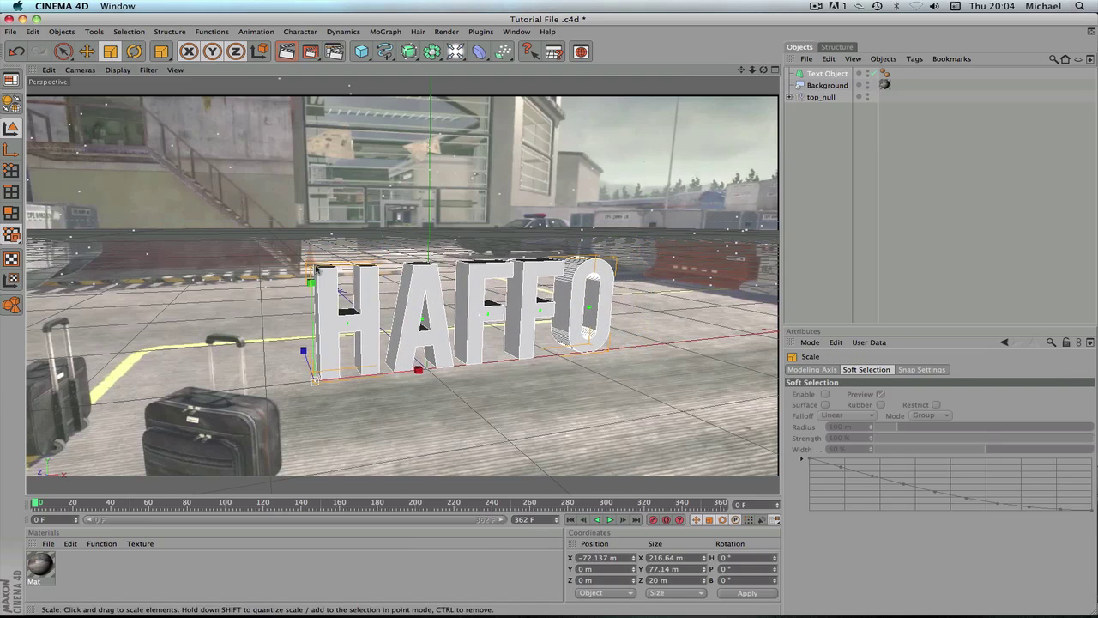
left_click(63, 51)
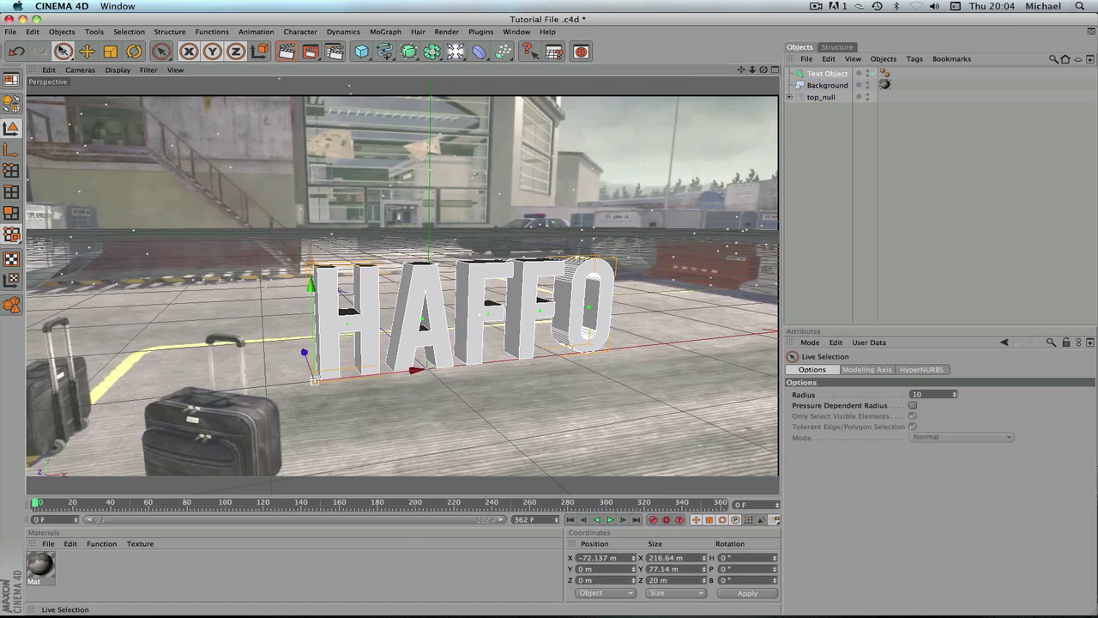
- Create a second material and set its colour to blue, RGB 28, 134, 211
double_click(74, 581)
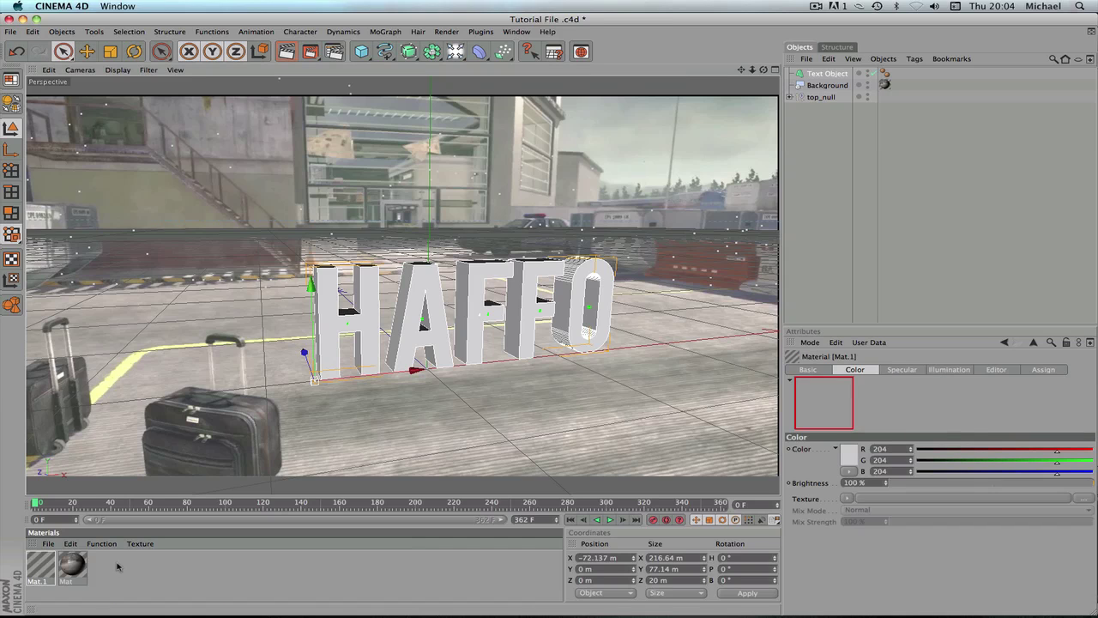
double_click(39, 564)
left_click(358, 131)
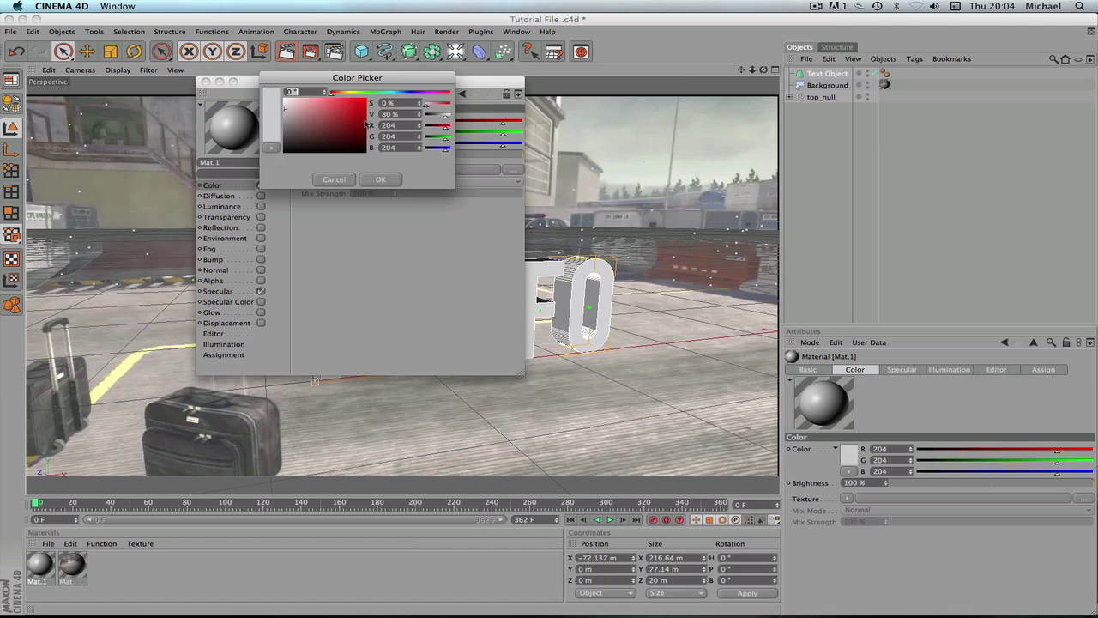
left_click(355, 106)
left_click(395, 92)
mouse_move(395, 92)
left_mouse_down()
mouse_move(409, 93)
mouse_move(398, 94)
left_mouse_up()
left_click(378, 179)
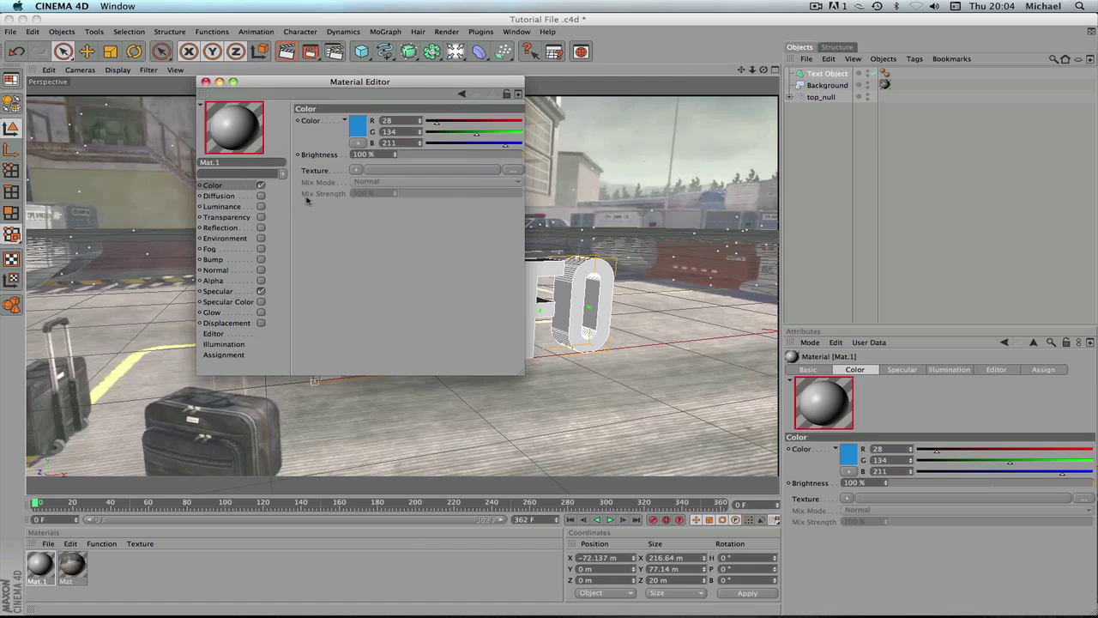
- Enable the blue material's Reflection channel with a brightness of 21% and close the material editor
left_click(261, 228)
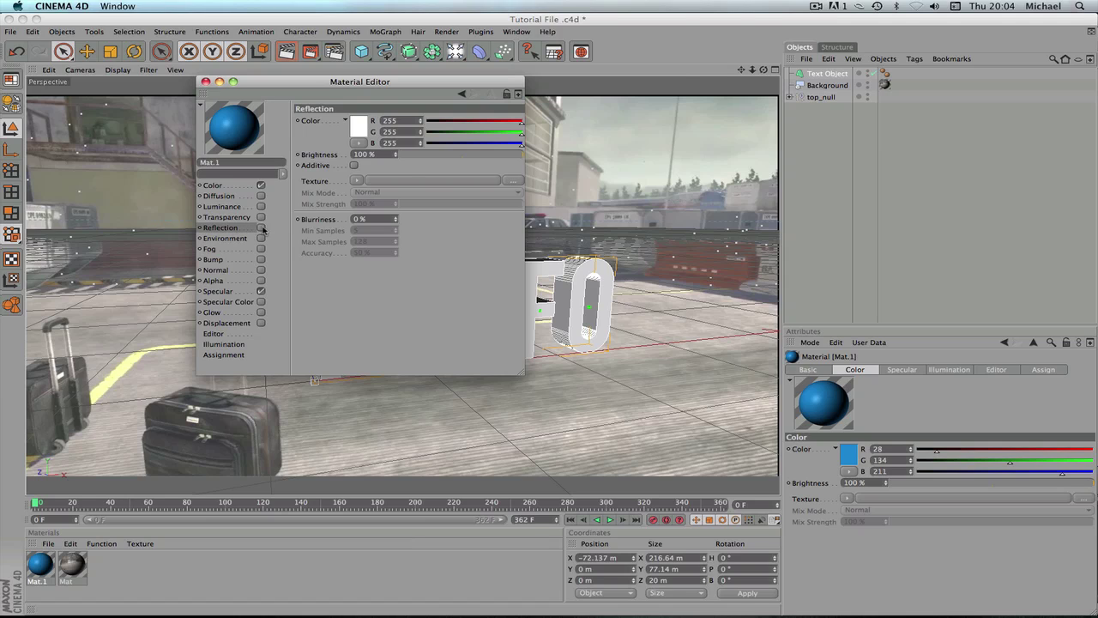
left_click_drag(481, 154, 426, 155)
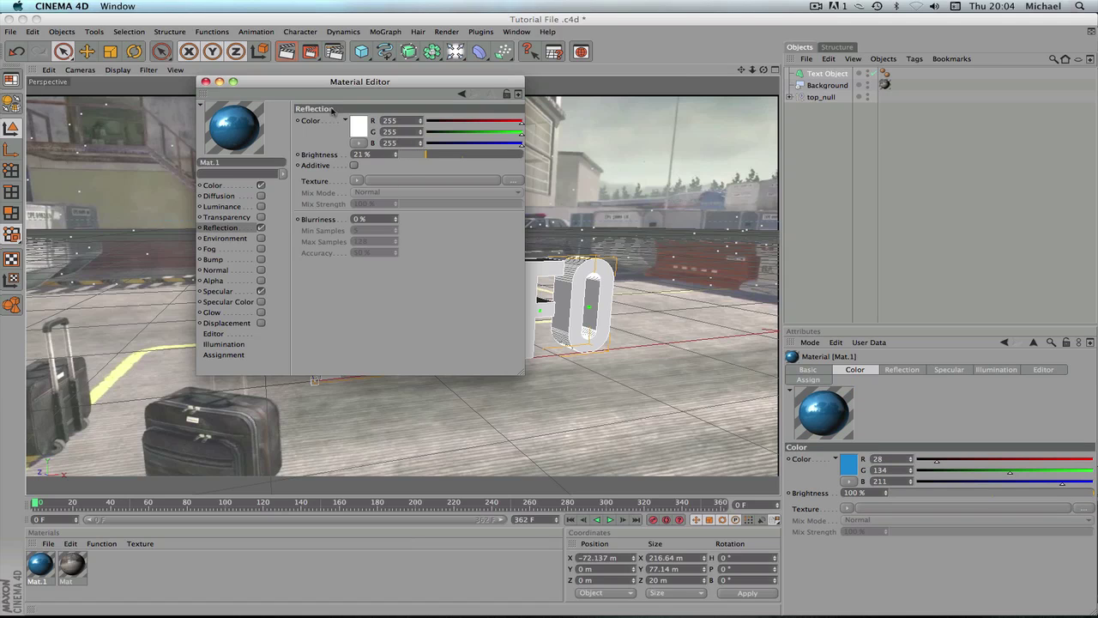
left_click(206, 82)
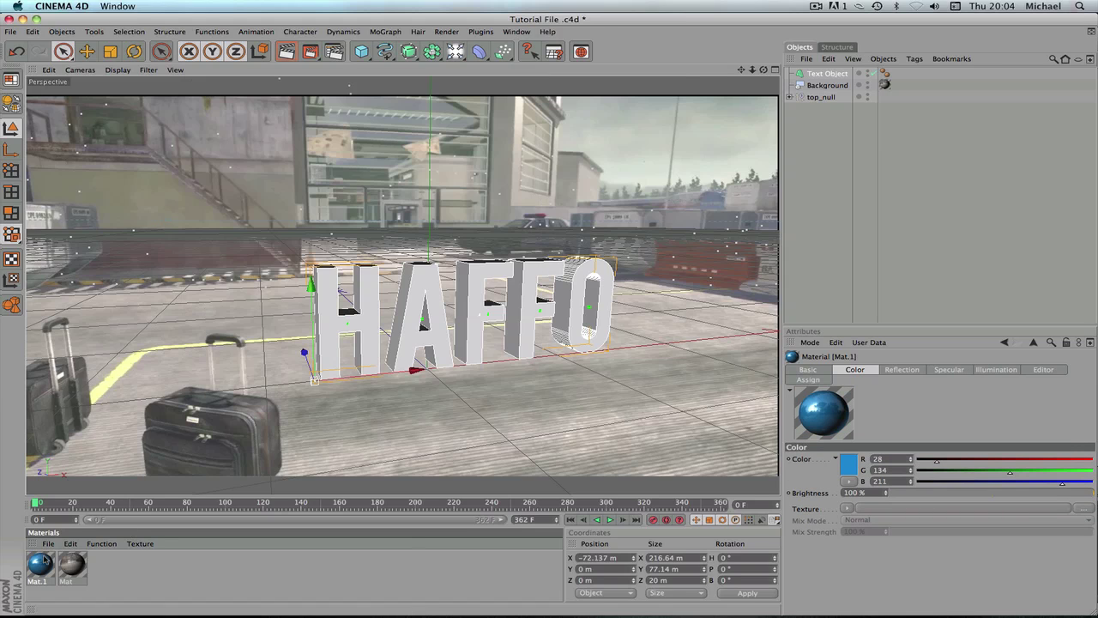
- Apply the blue material to the text object and render a preview of the view
left_click_drag(39, 565, 347, 328)
left_click(290, 50)
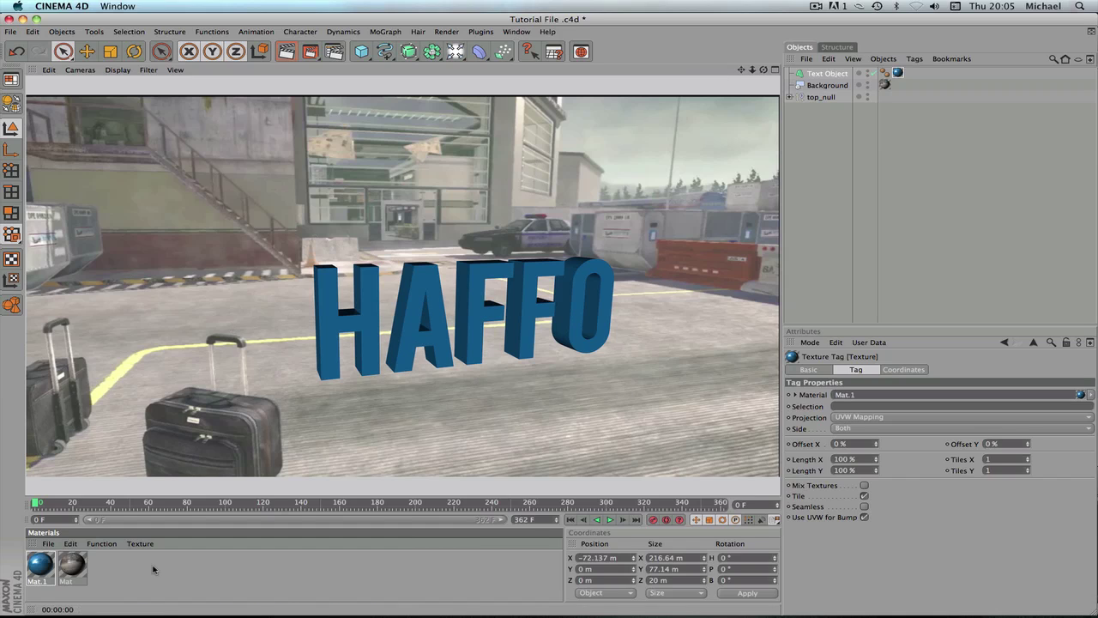
left_click(431, 246)
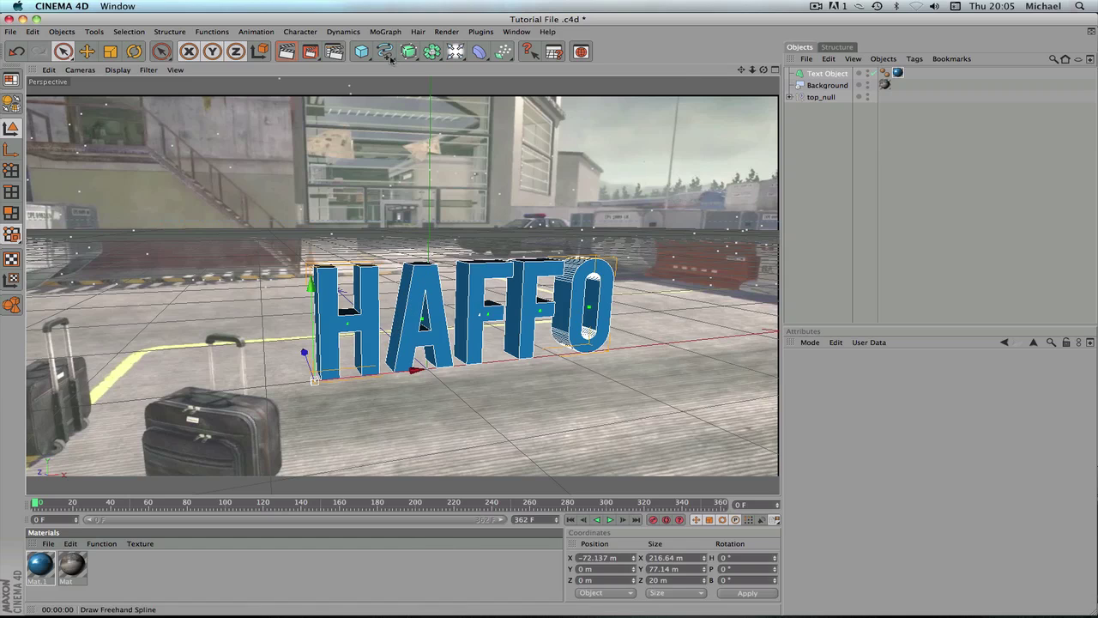
- Add a Floor object beneath the text and render a preview of the view
left_click(457, 52)
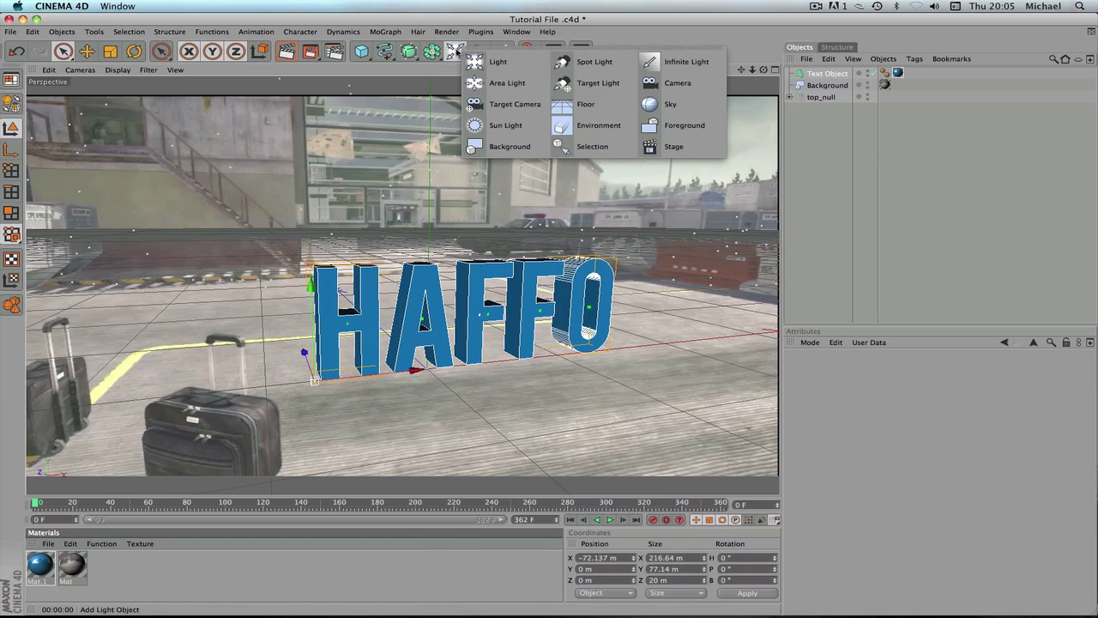
left_click(581, 105)
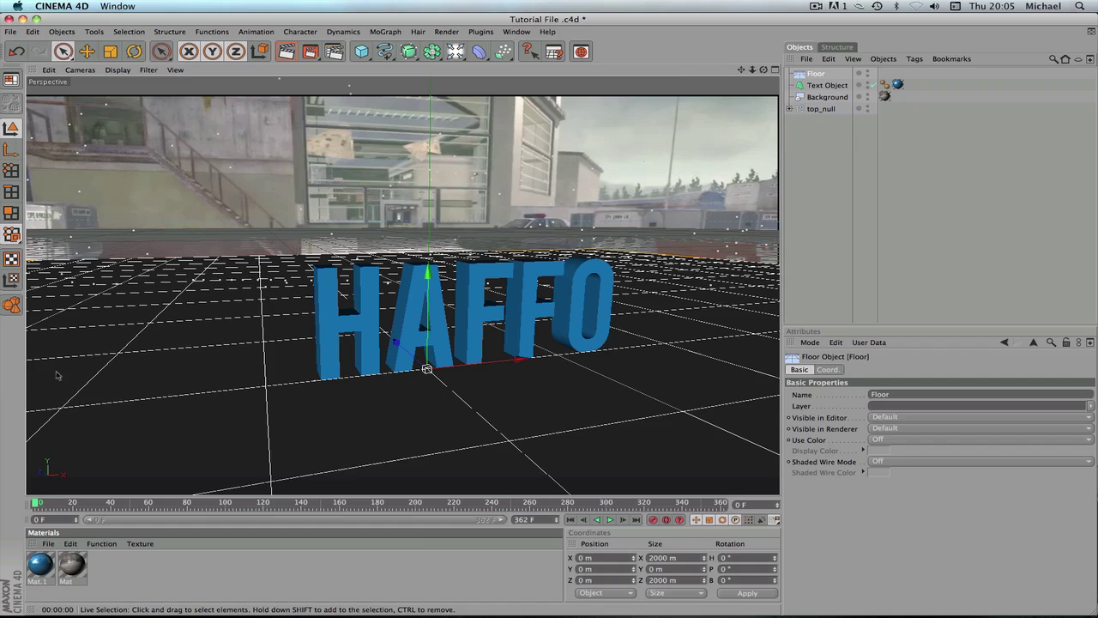
left_click(286, 51)
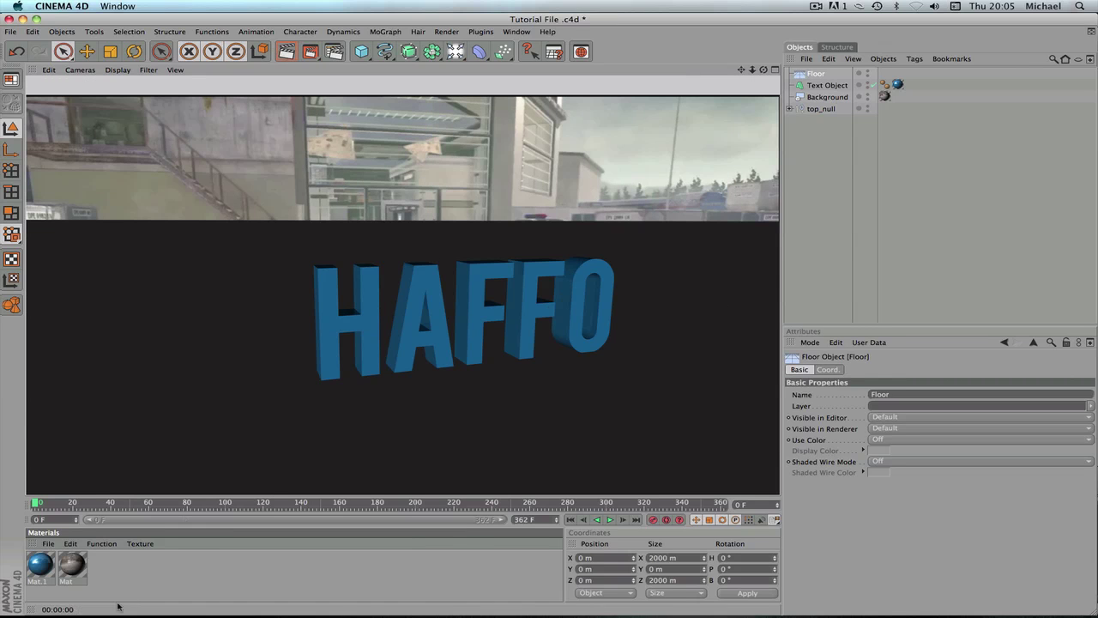
- Duplicate the footage material used on the background and apply the copy to the Floor object
left_click(115, 589)
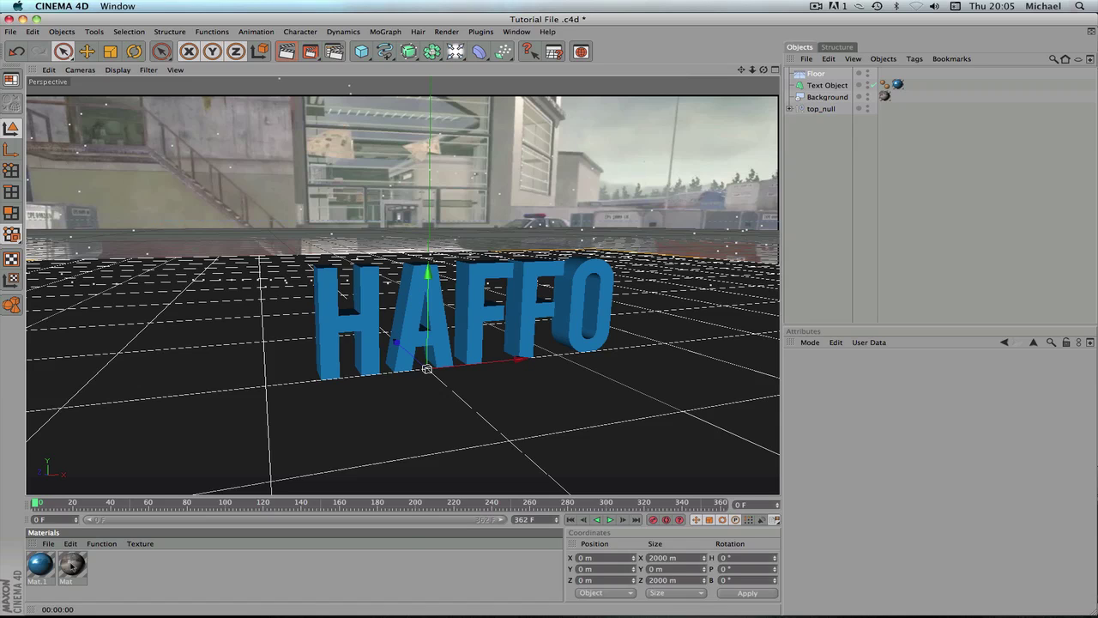
left_click_drag(73, 566, 104, 567, "ctrl")
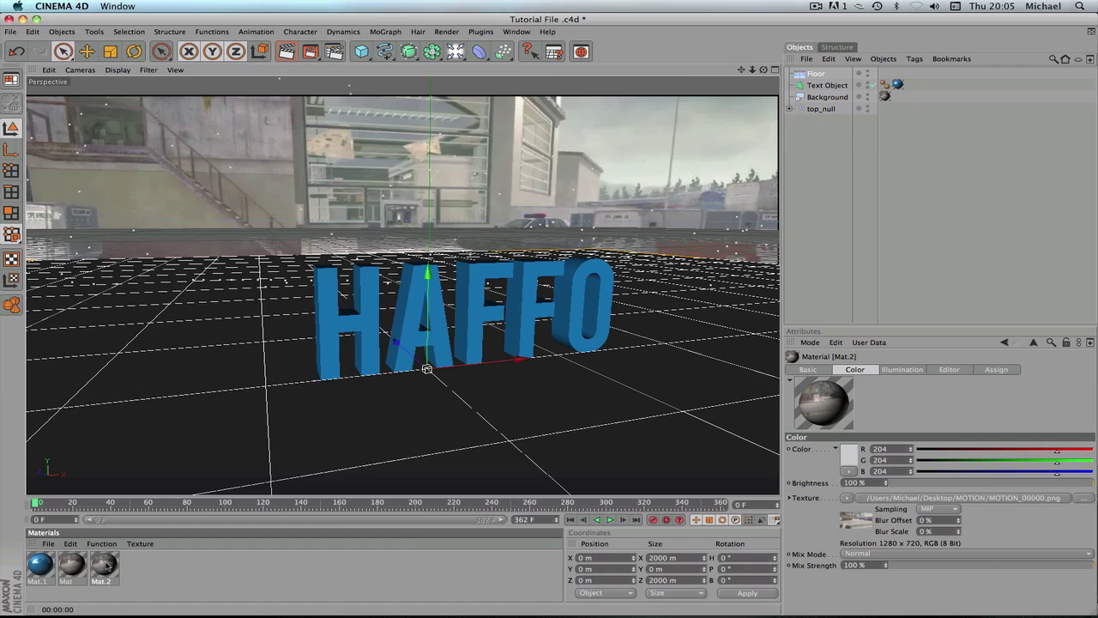
double_click(104, 566)
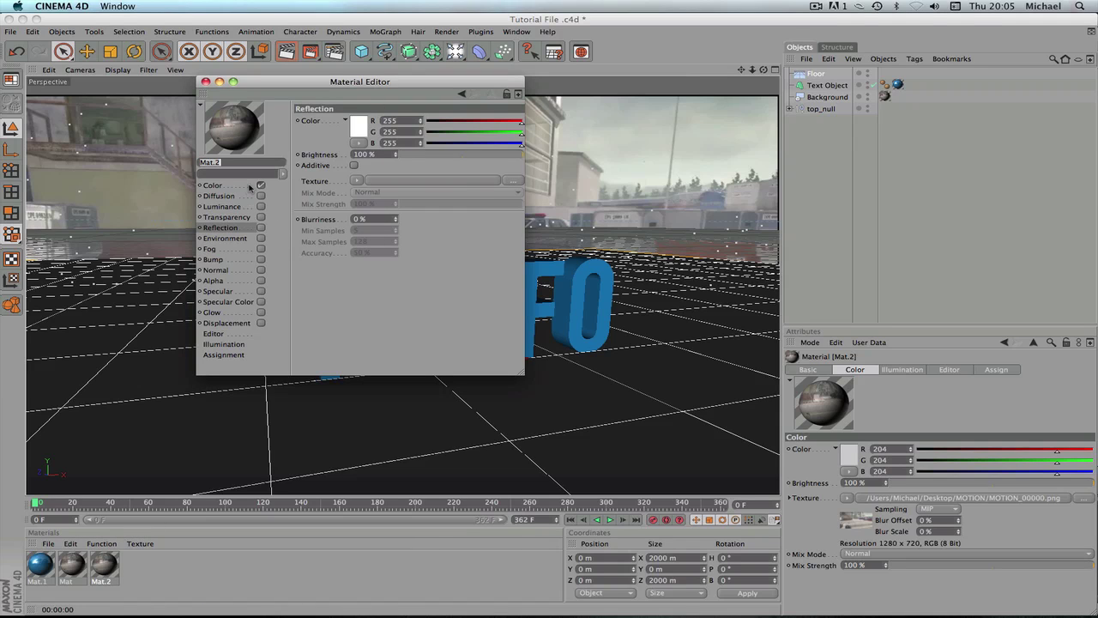
left_click(205, 82)
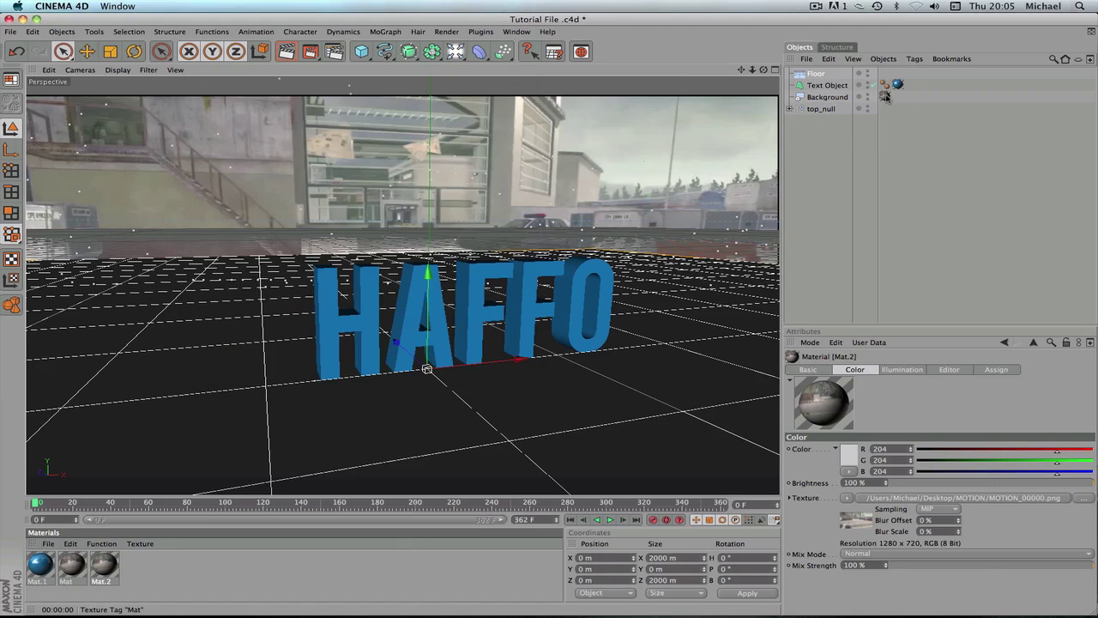
left_click_drag(110, 559, 849, 74)
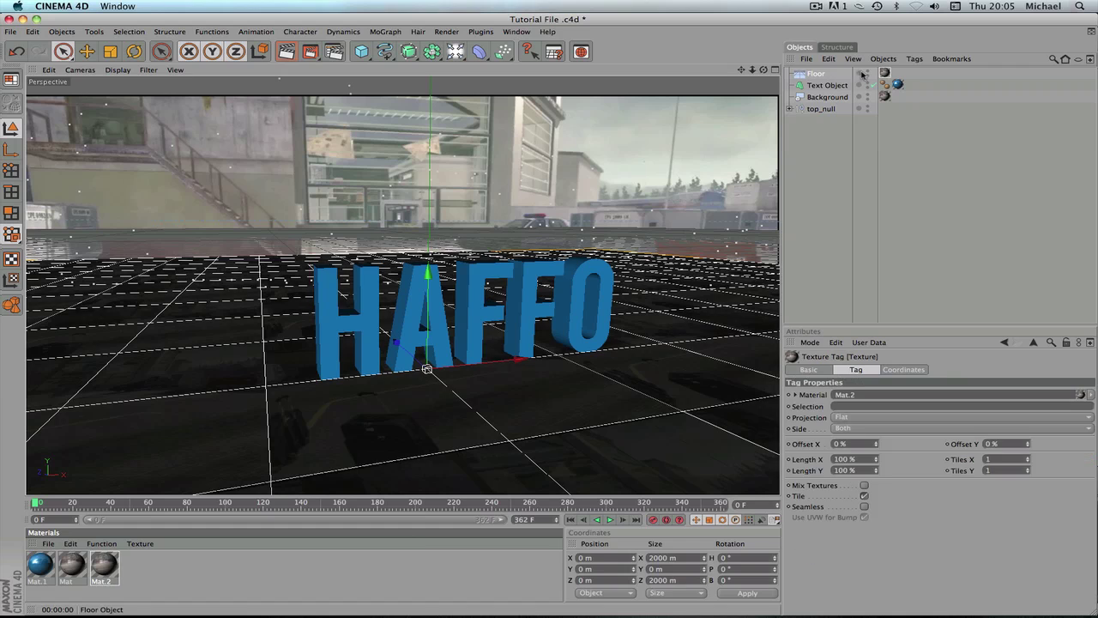
- Set the projection of the Floor's texture tag to Frontal
left_click(839, 417)
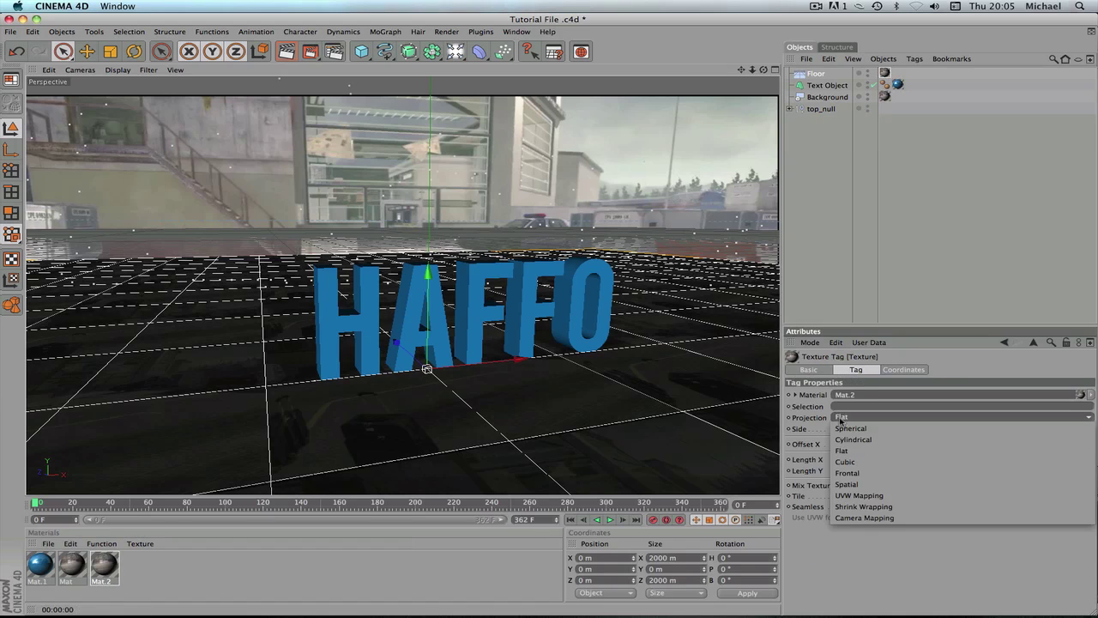
left_click(865, 473)
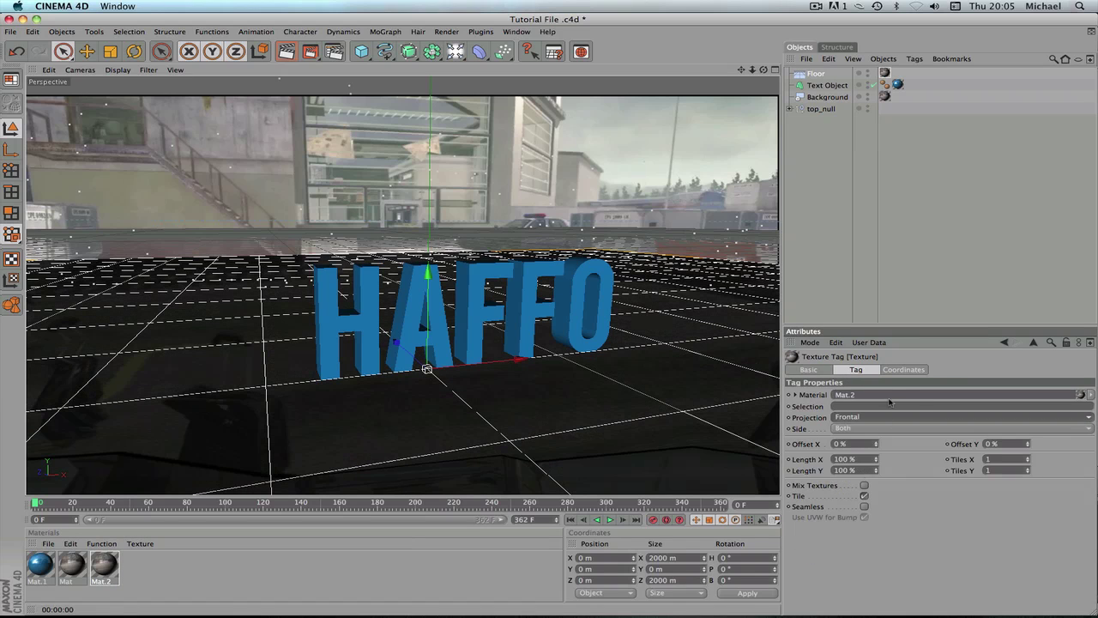
left_click(855, 253)
left_click(814, 74)
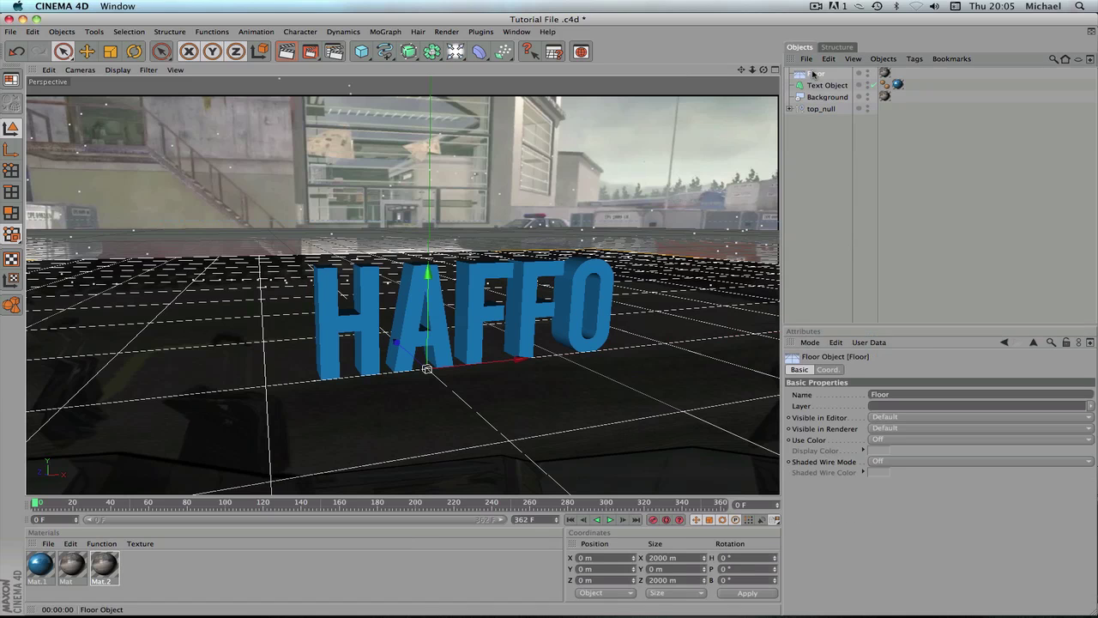
left_click(885, 73)
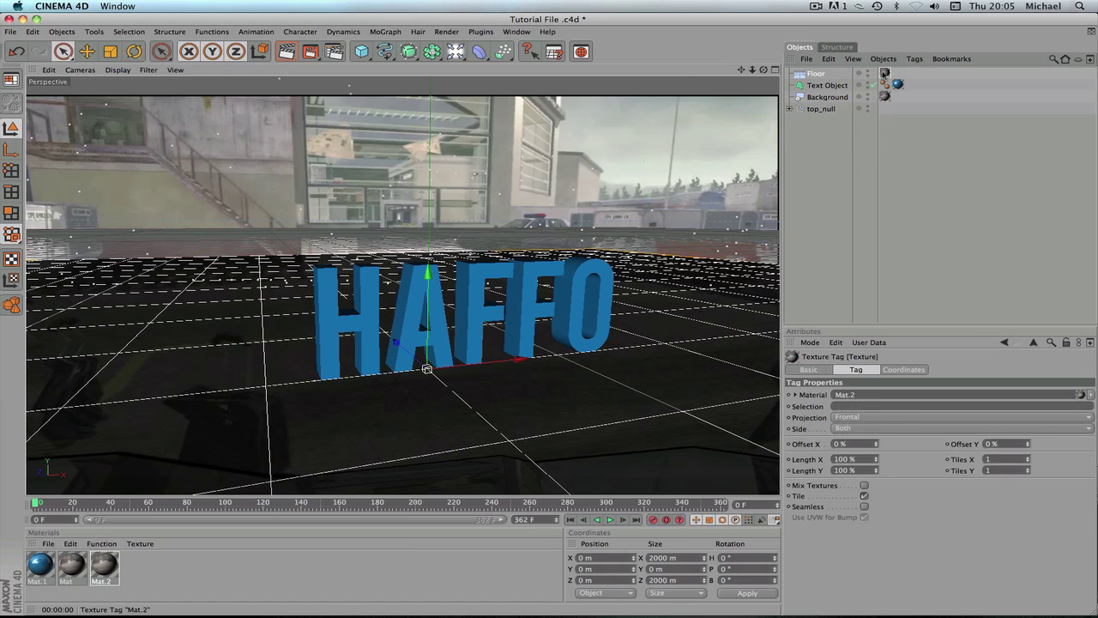
- Add a Compositing tag to the Floor and enable its Compositing Background option
right_click(824, 74)
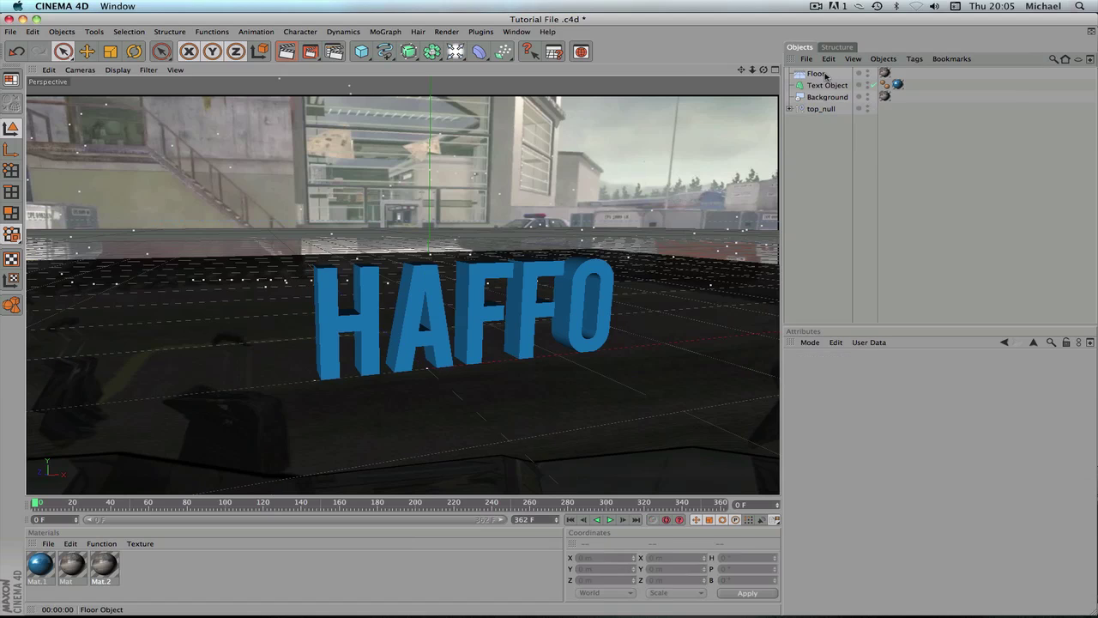
mouse_move(847, 91)
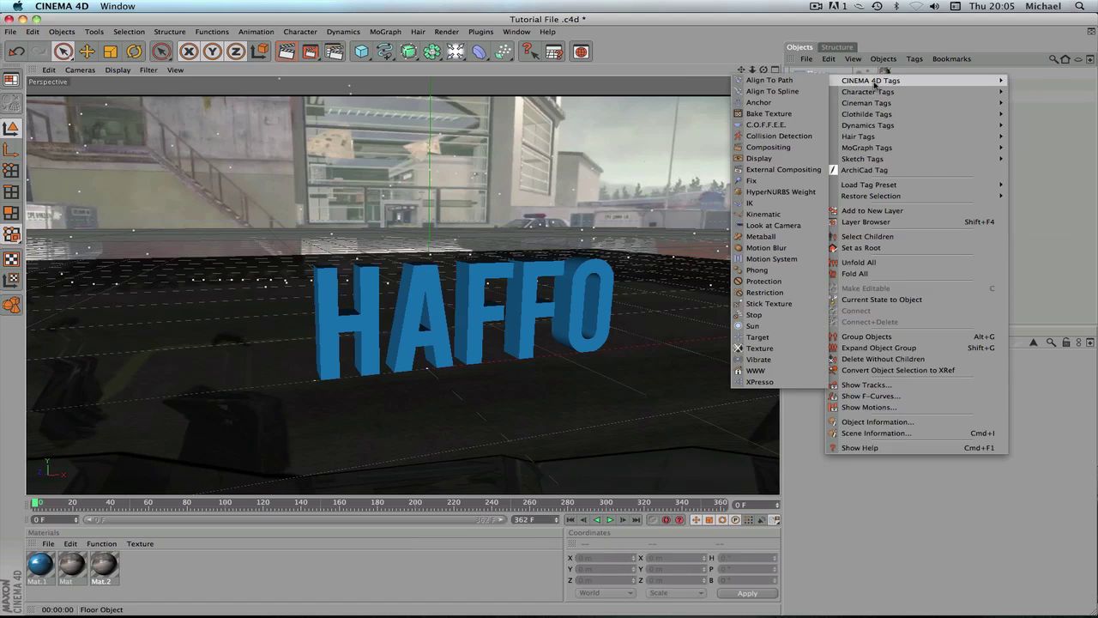
left_click(790, 148)
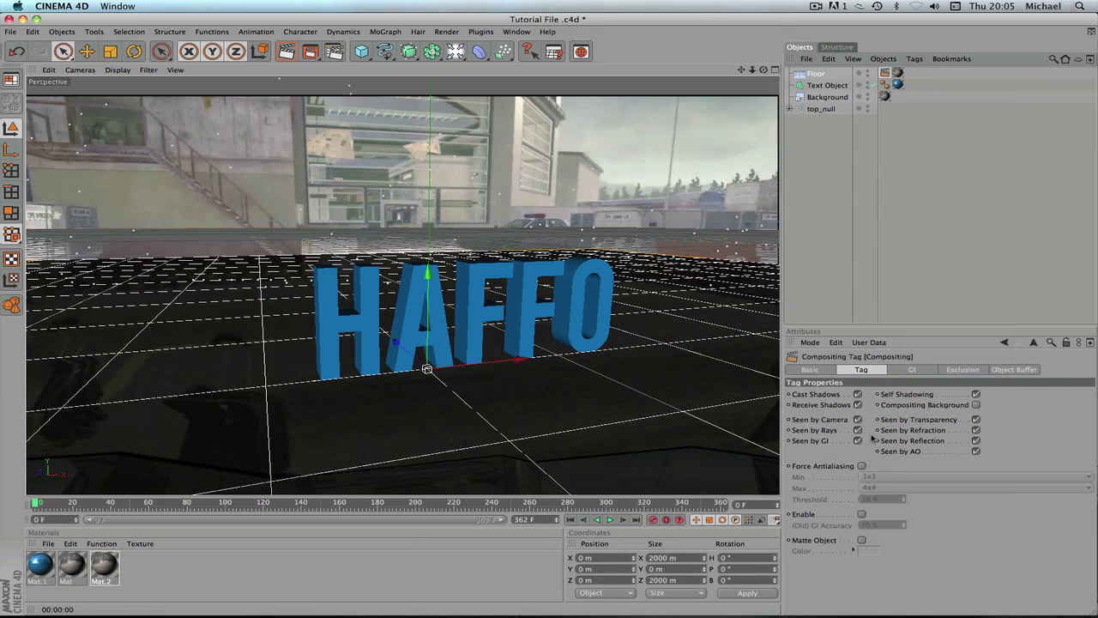
left_click(976, 395)
left_click(909, 82)
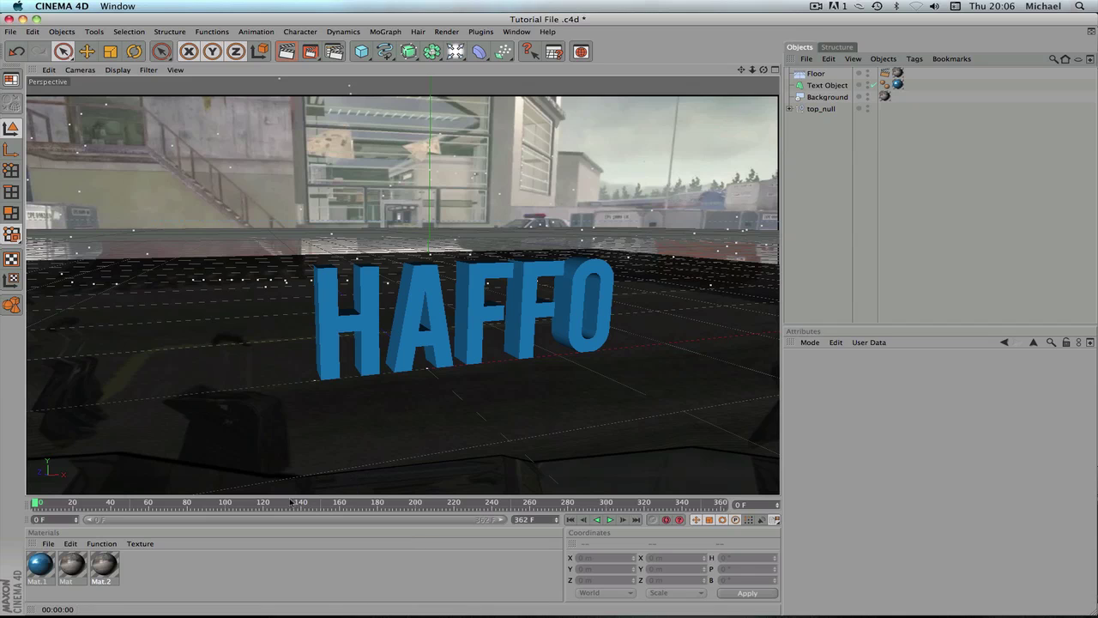
- Render previews of the view at frames 99 and 1 to check how the floor blends with the footage
left_click_drag(279, 504, 240, 504)
left_click(223, 504)
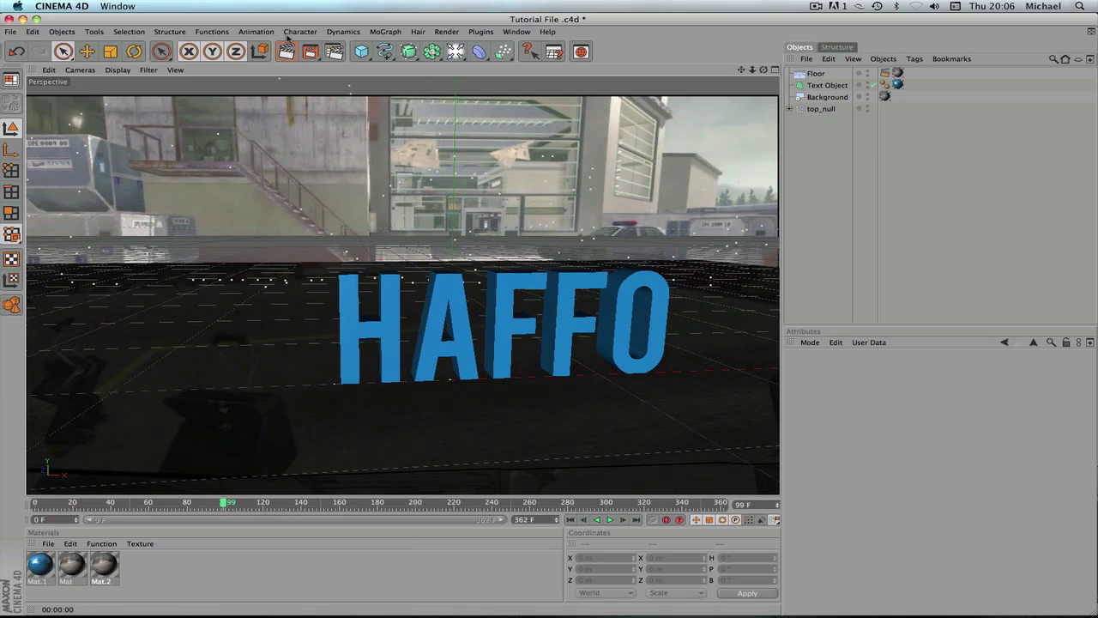
left_click(287, 51)
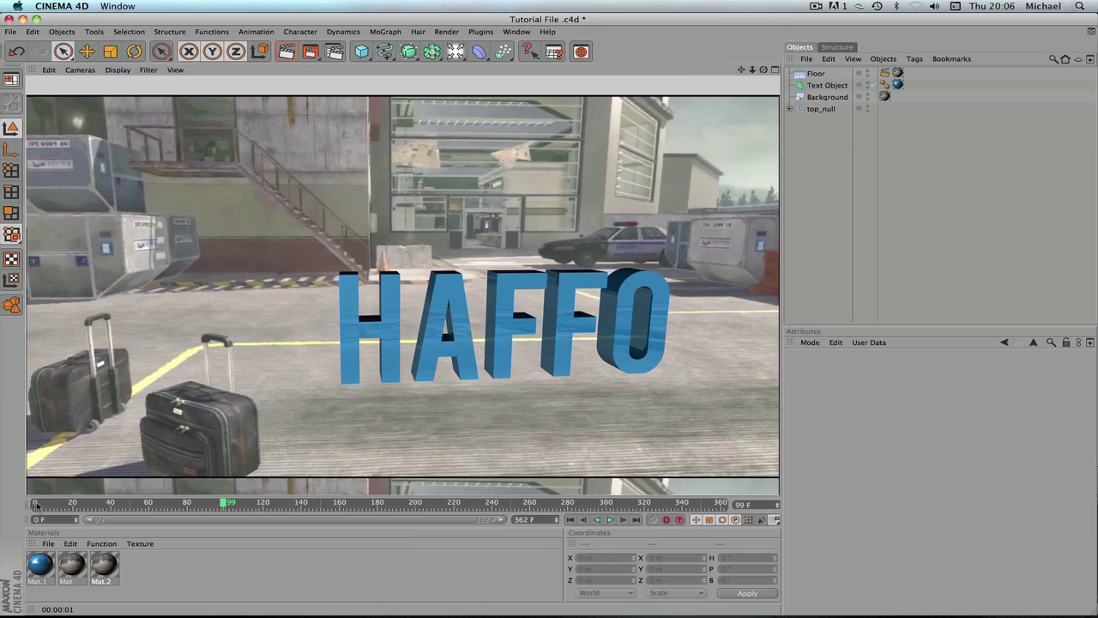
left_click(36, 504)
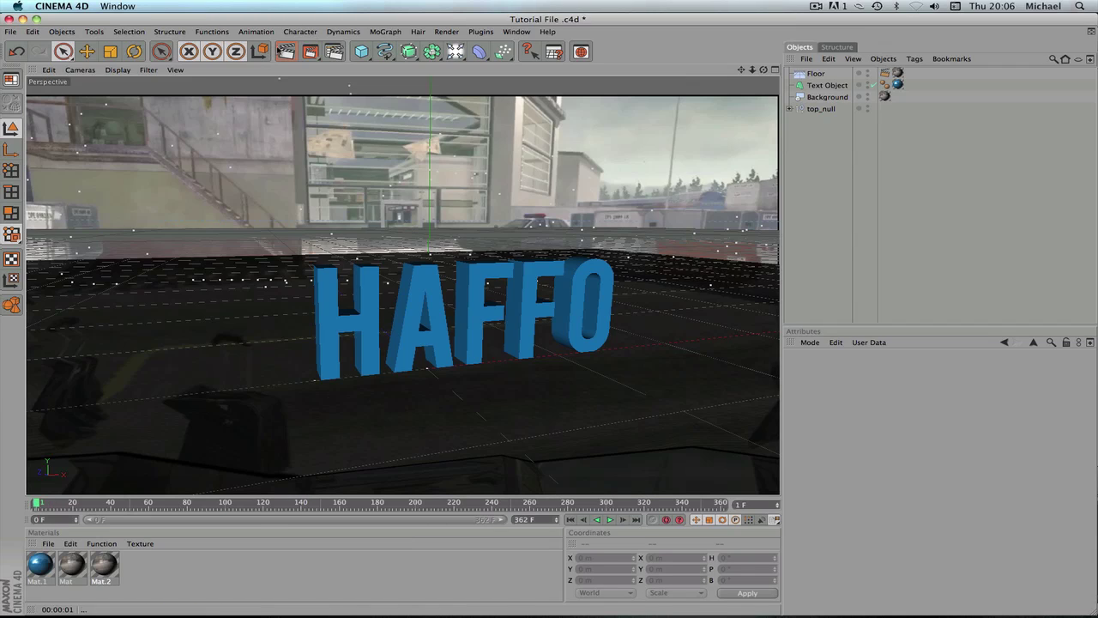
left_click(286, 51)
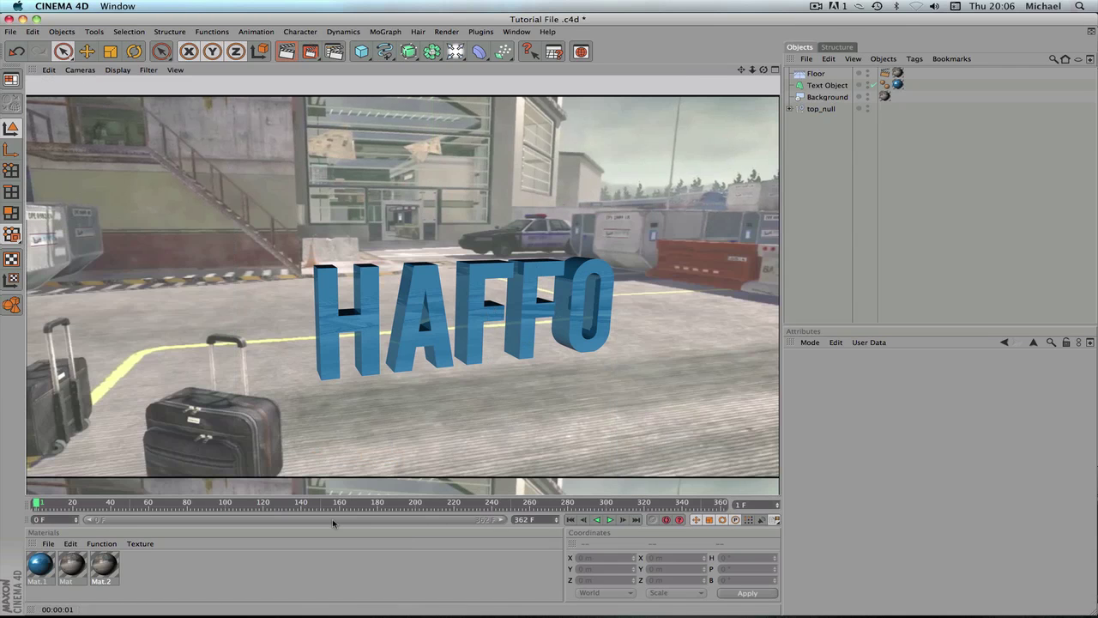
left_click(815, 260)
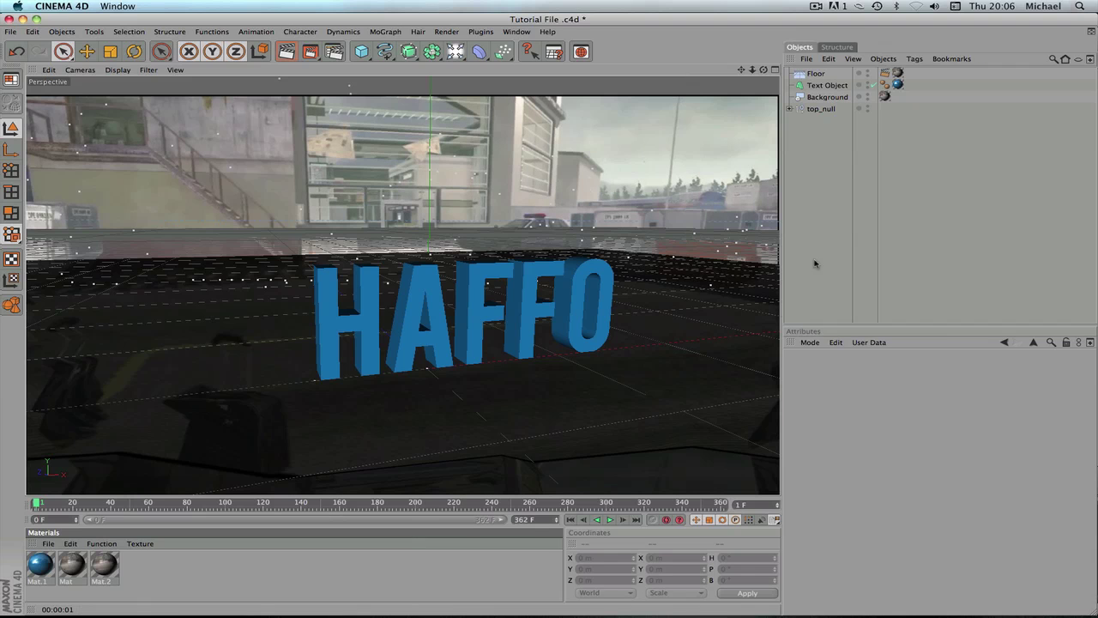
- Add a Light and place it above and in front of the text, at about Y 200 m and Z -306 m
left_click(456, 51)
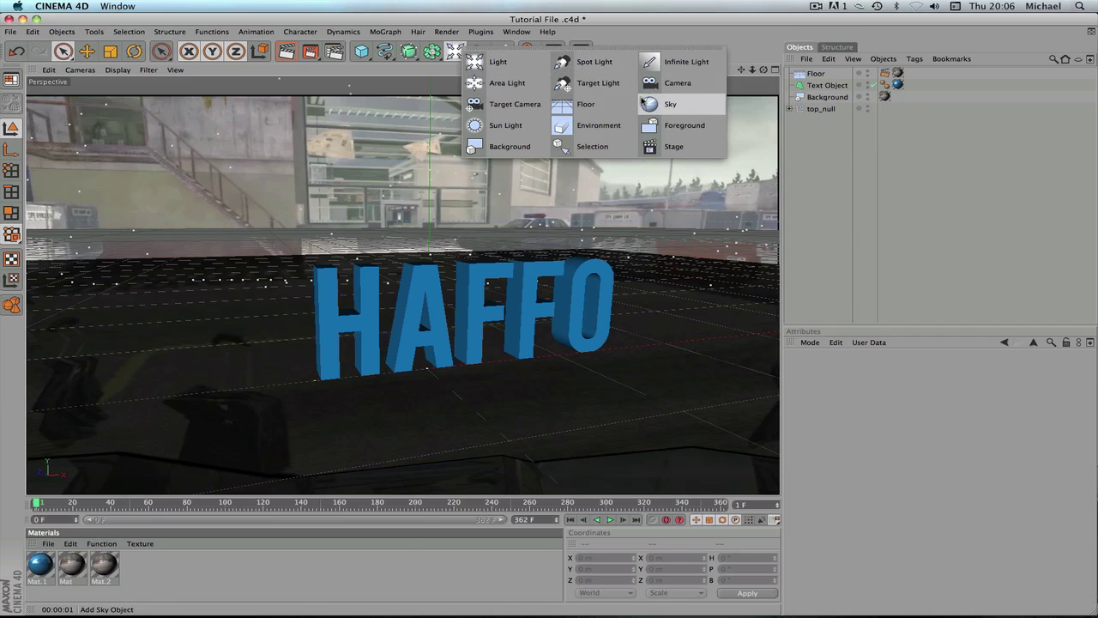
left_click(468, 58)
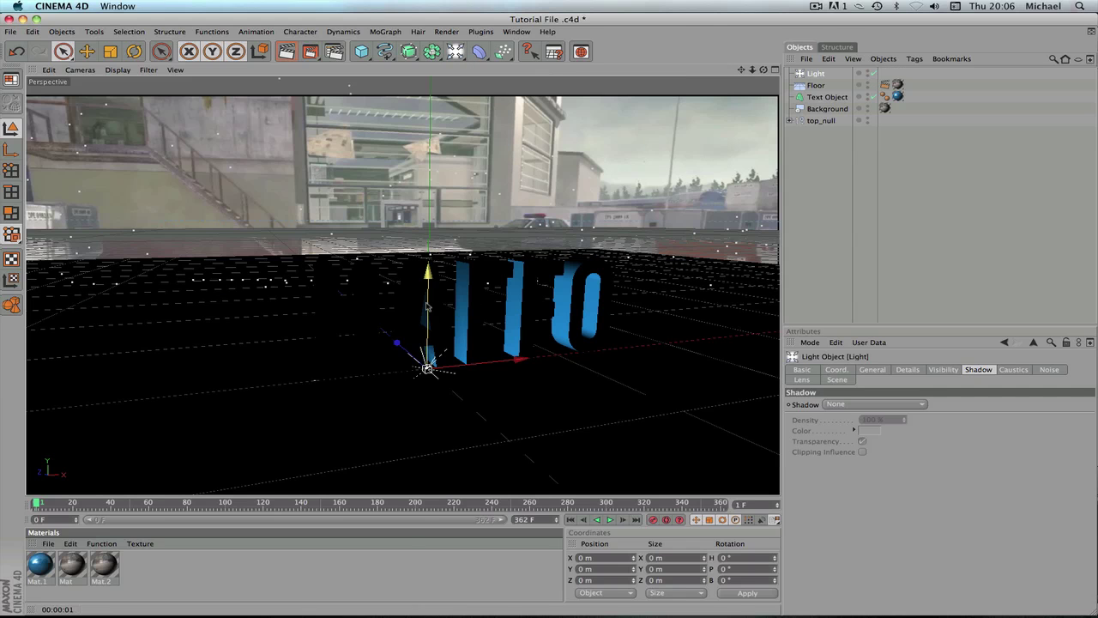
left_click_drag(428, 250, 399, 106)
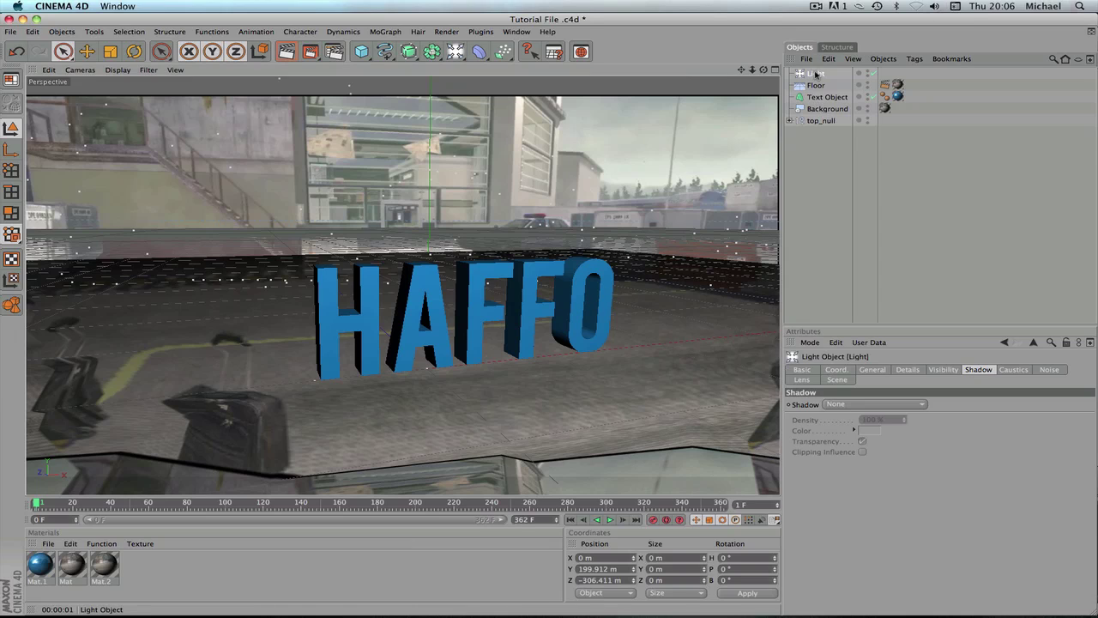
- Set the light's shadow type to Shadow Maps (Soft) with a density of 50%
left_click(977, 369)
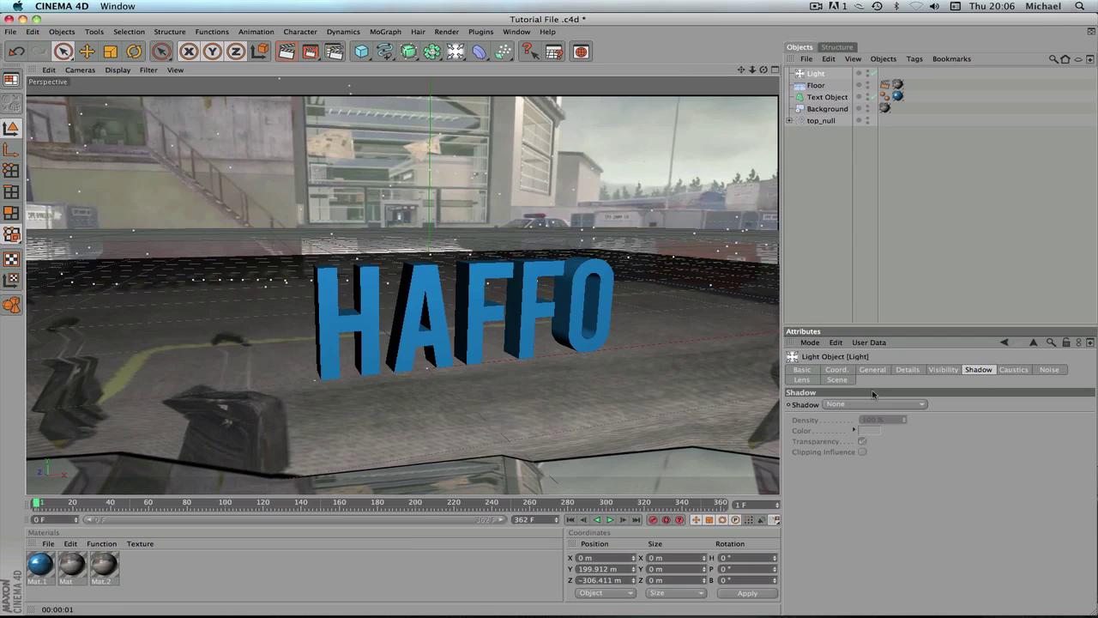
left_click(853, 405)
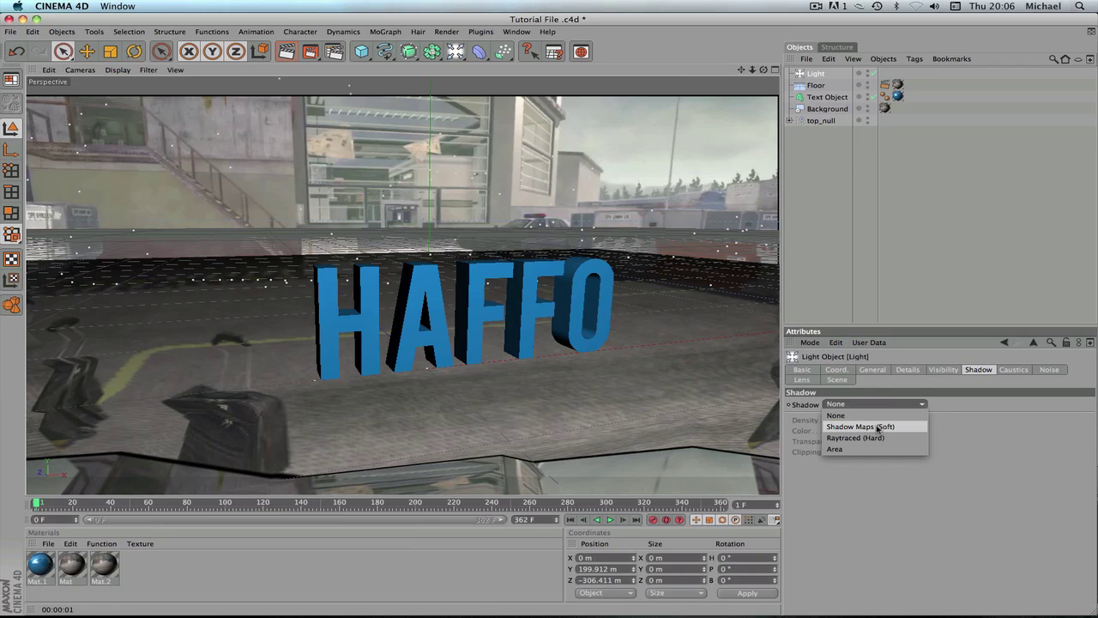
left_click(878, 427)
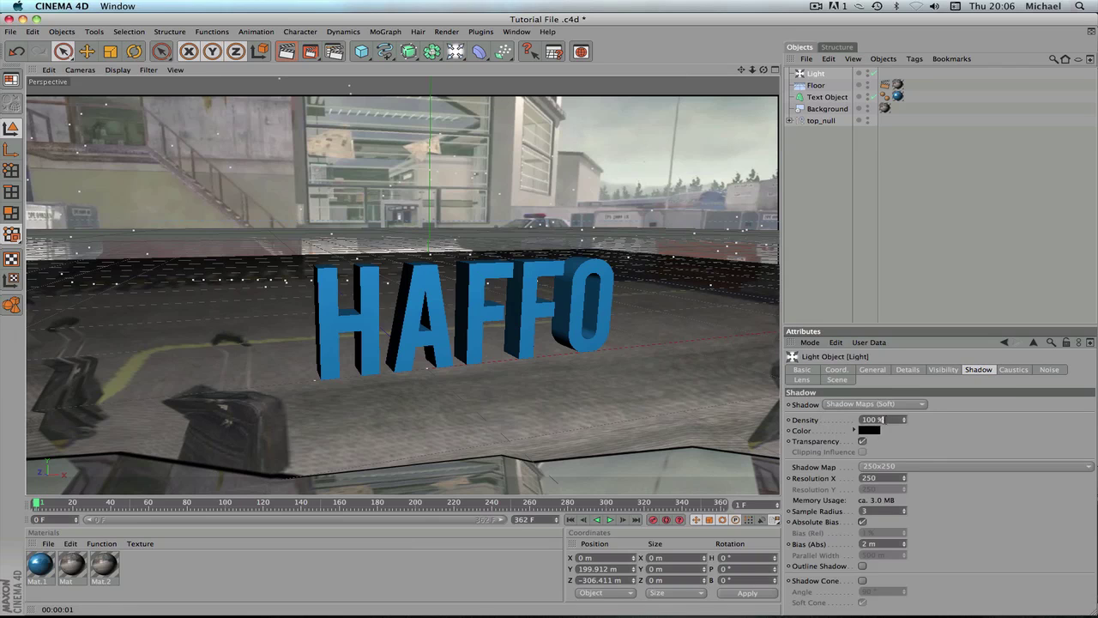
left_click_drag(880, 420, 849, 420)
type("50")
left_click(784, 224)
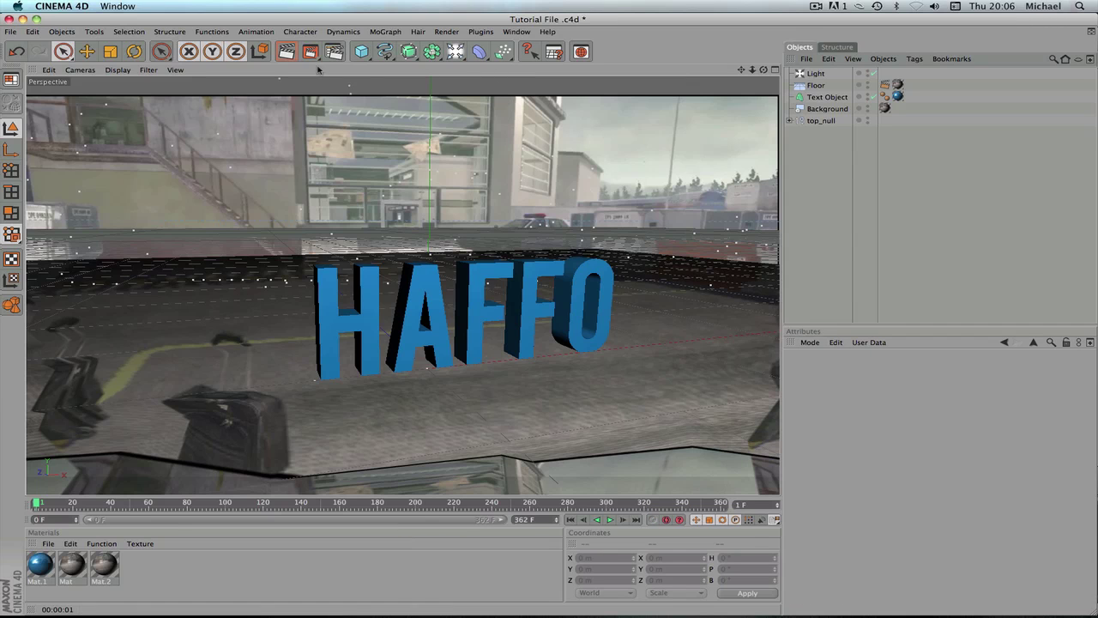
- Render previews at frames 1 and 256 to check the shadow the text casts on the floor
left_click(287, 52)
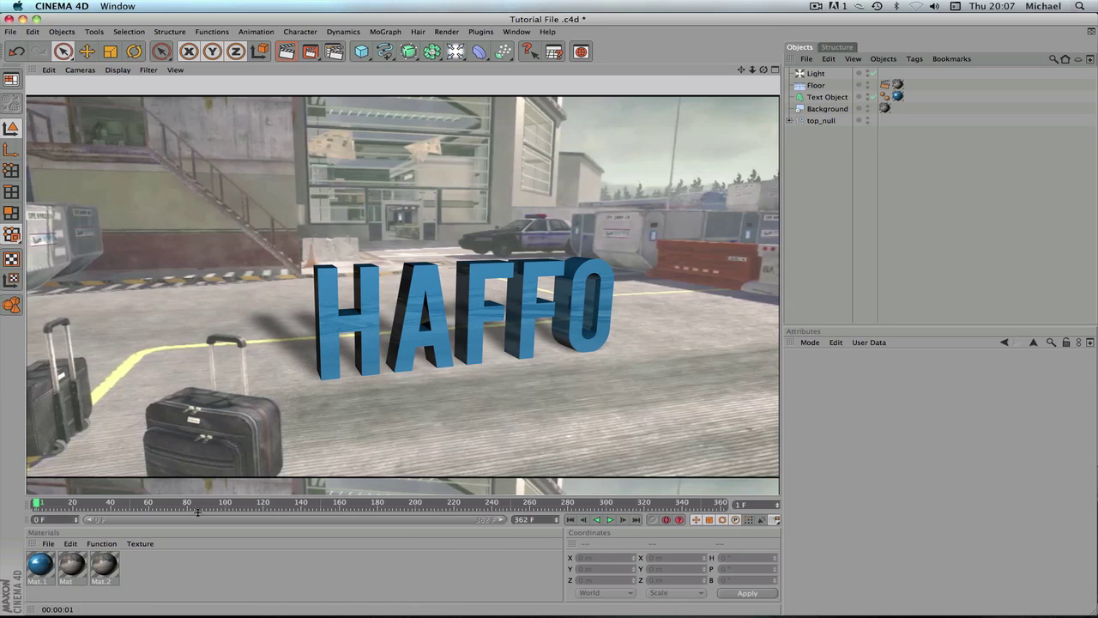
left_click_drag(208, 506, 523, 505)
left_click(288, 52)
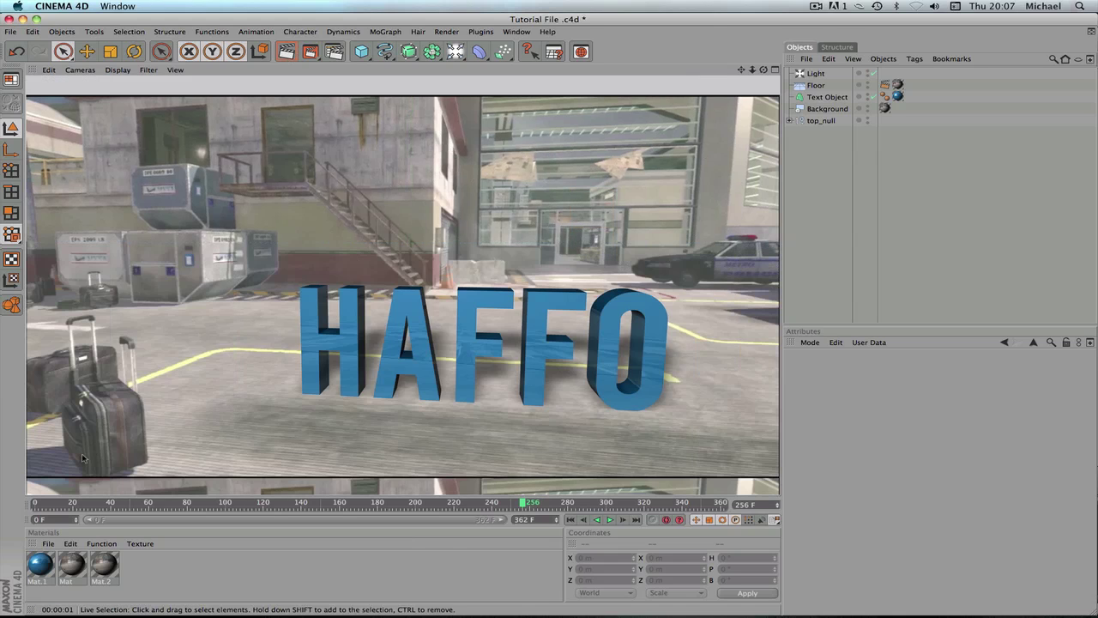
- Render a preview at frame 10 to inspect the text and its shadow
left_click(74, 493)
left_click(54, 505)
scroll(408, 337, "down", 5)
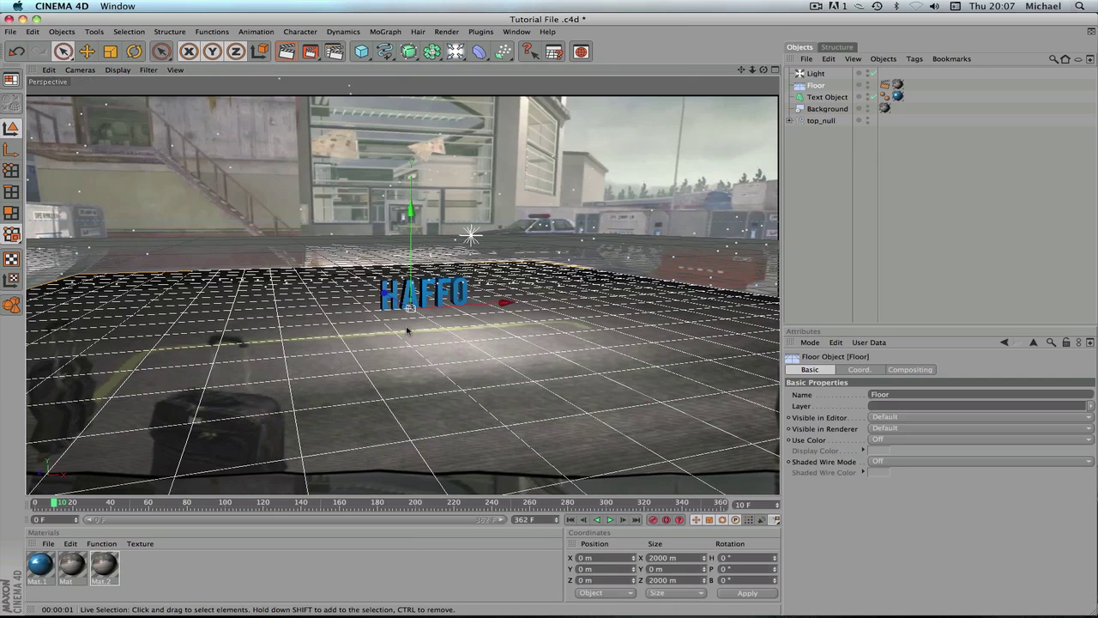
scroll(377, 373, "up", 8)
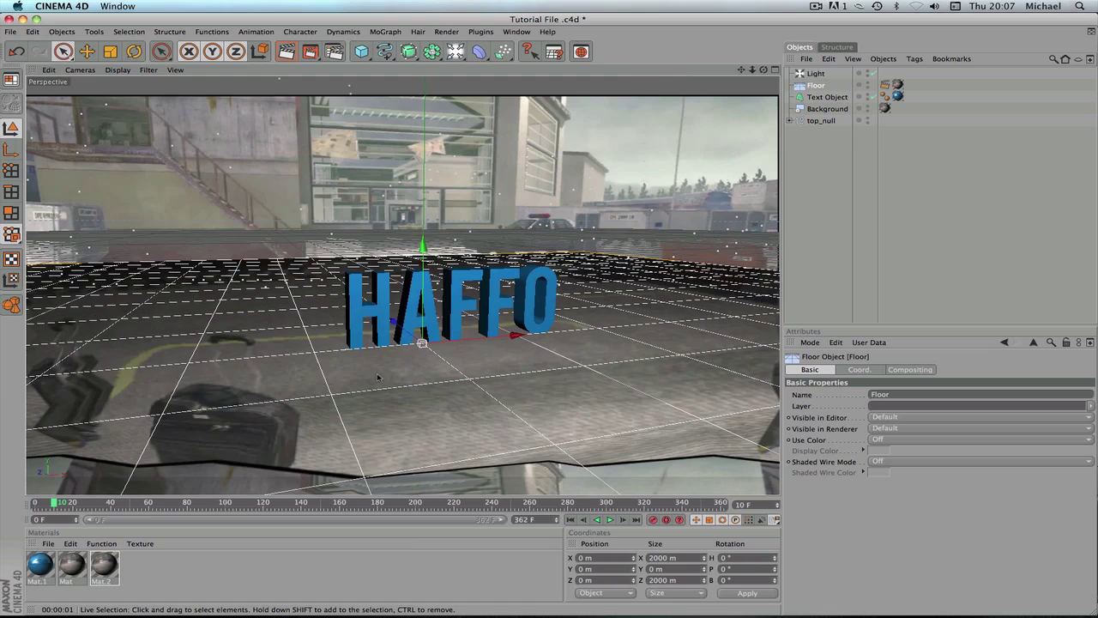
left_click(286, 52)
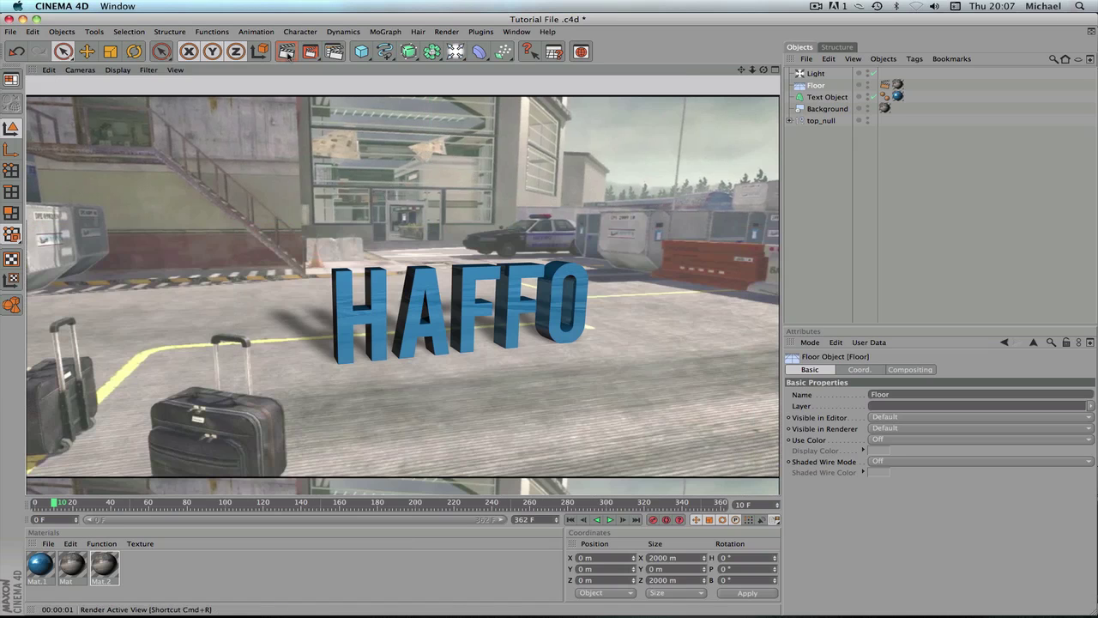
- Render a preview at frame 0, scrub through the animation and return to frame 0
left_click(480, 276)
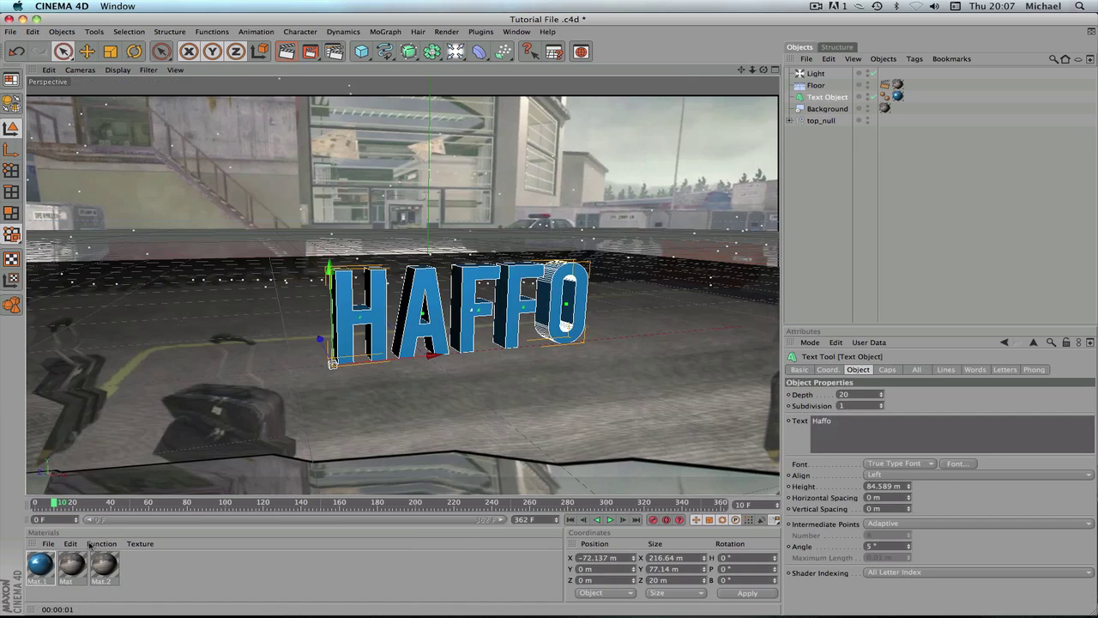
left_click_drag(52, 510, 34, 509)
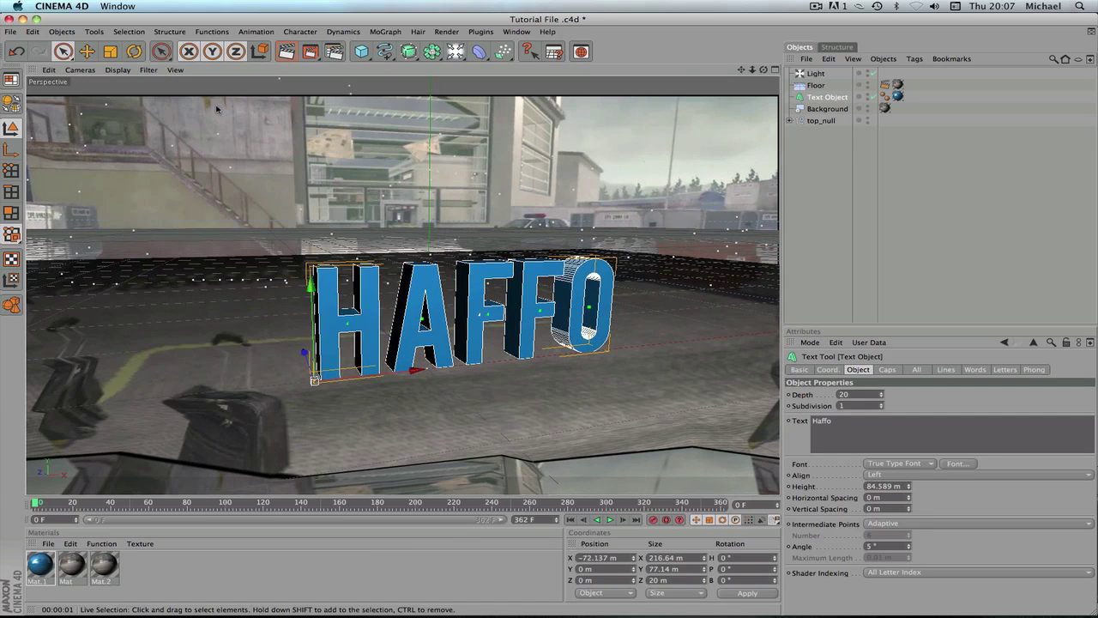
left_click(296, 49)
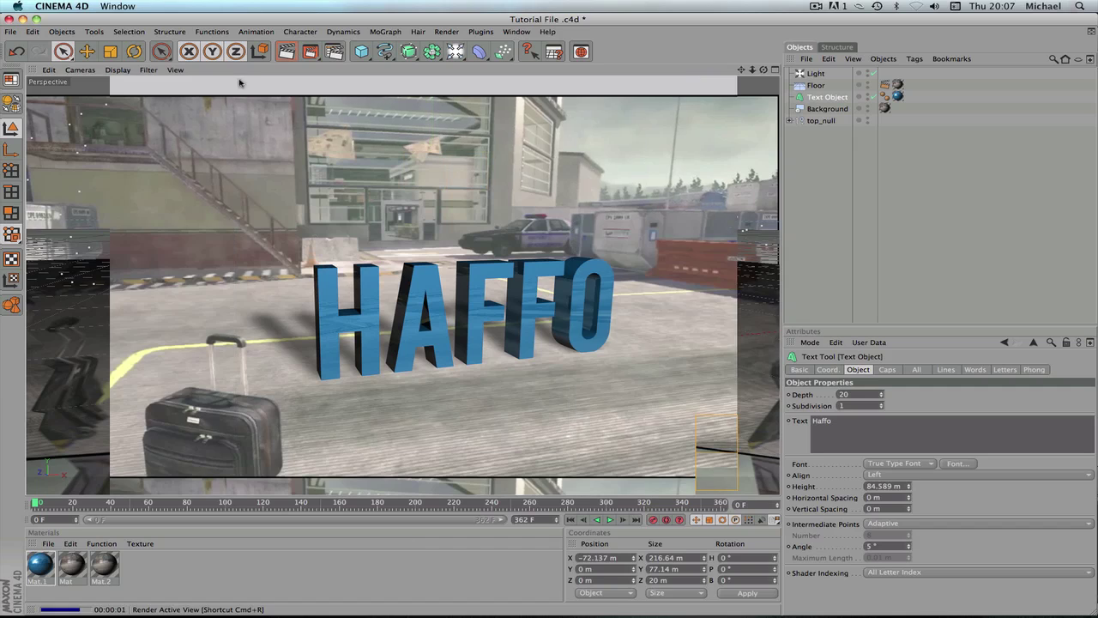
left_click(582, 329)
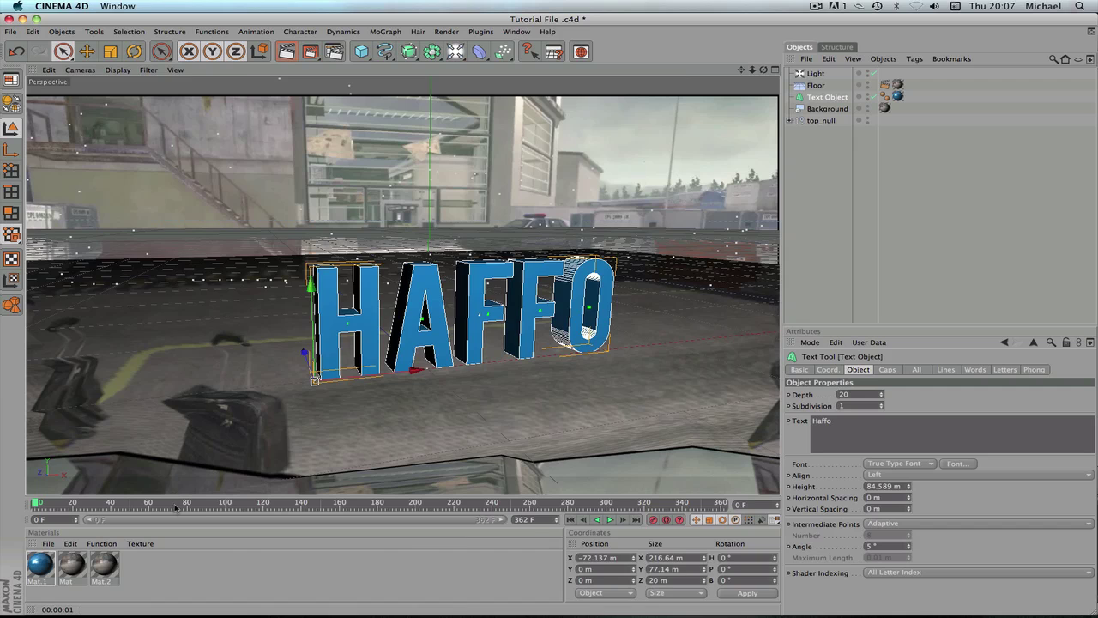
left_click_drag(179, 505, 244, 505)
left_click_drag(126, 505, 21, 499)
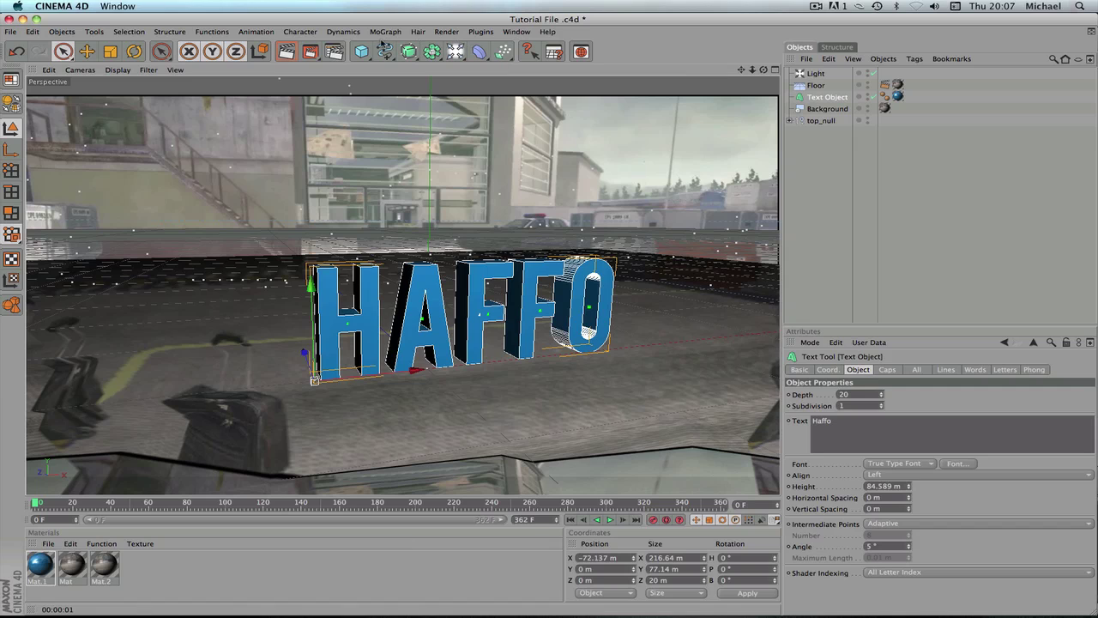
- Set the render output's frame range to All Frames in the Render Settings
left_click(335, 52)
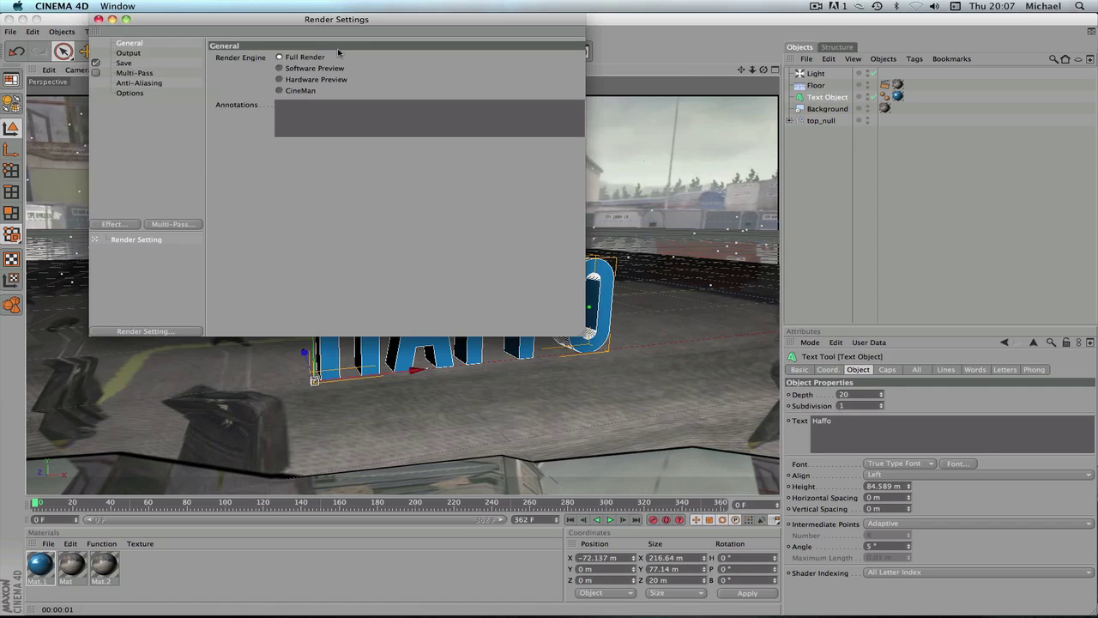
left_click_drag(344, 26, 373, 101)
left_click(175, 128)
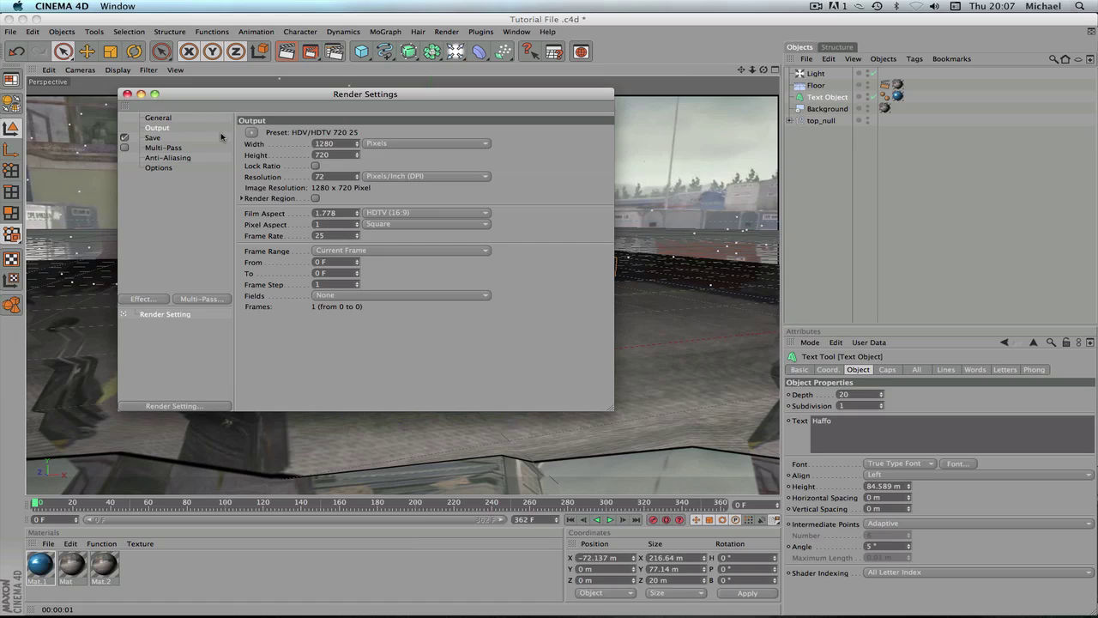
left_click(421, 256)
left_click(394, 284)
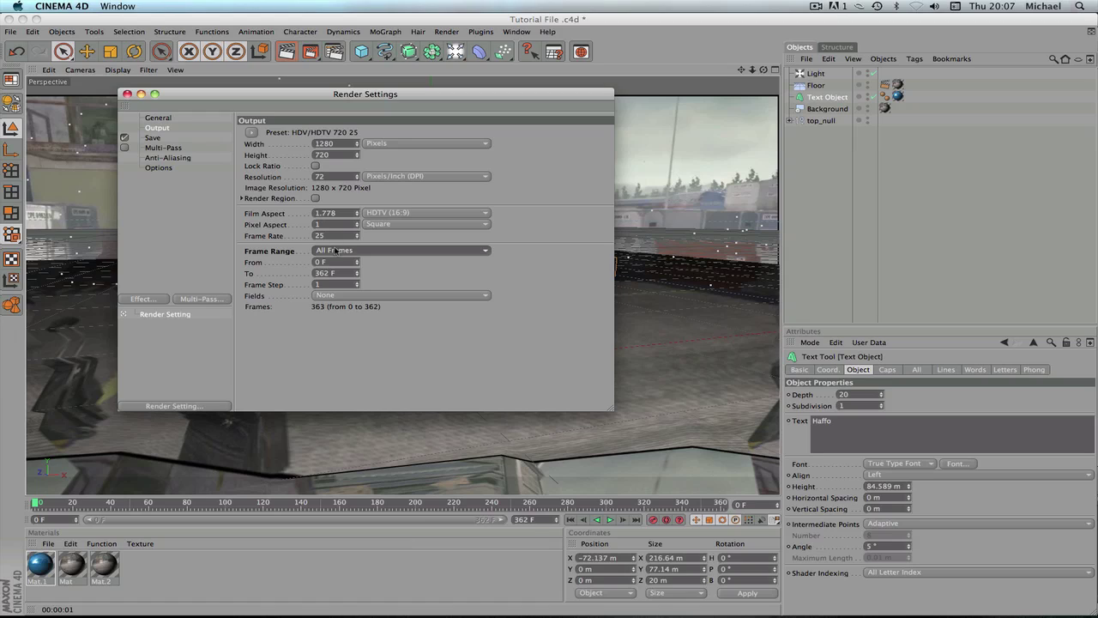
left_click(337, 251)
left_click(337, 262)
left_click(389, 251)
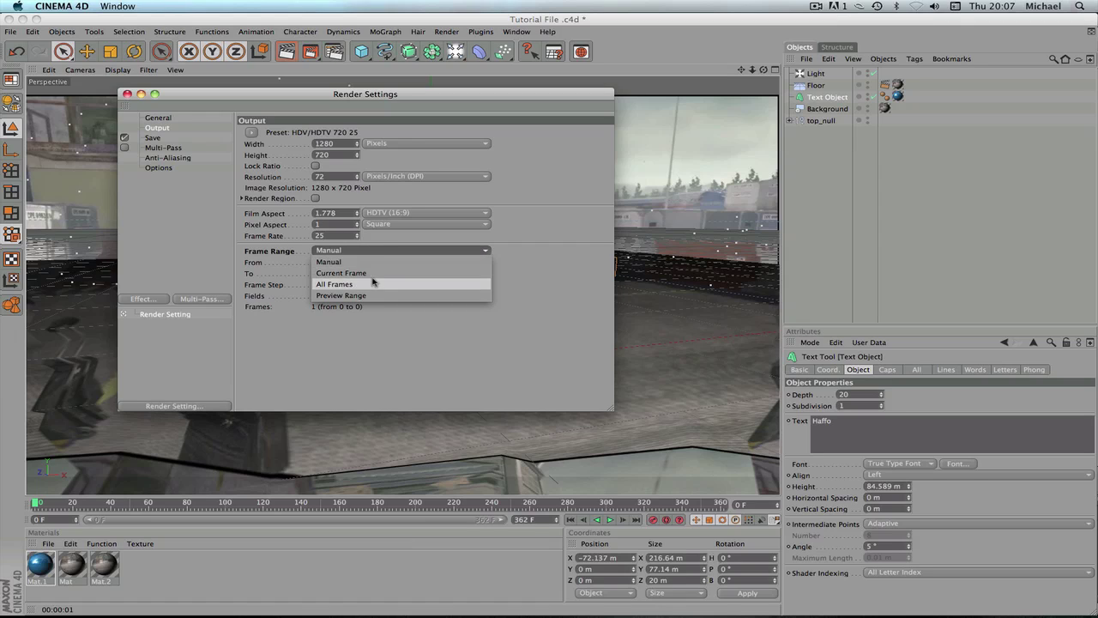
left_click(371, 283)
- Set the render's save format to QuickTime Movie and its output file to Tutorial on the Desktop, then close the Render Settings
left_click(153, 138)
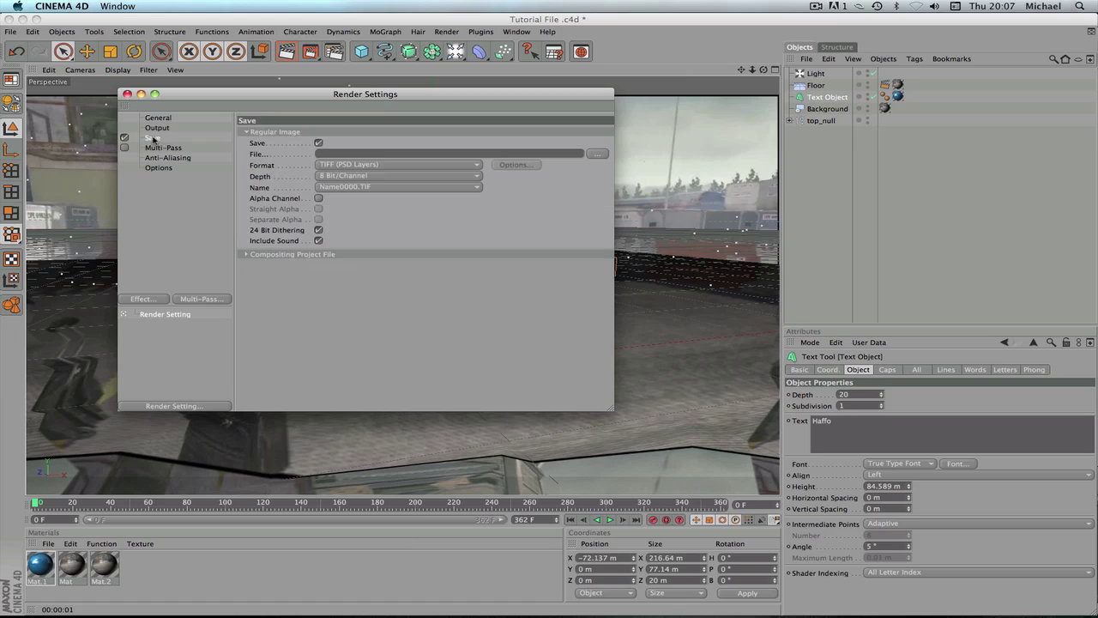
left_click(475, 165)
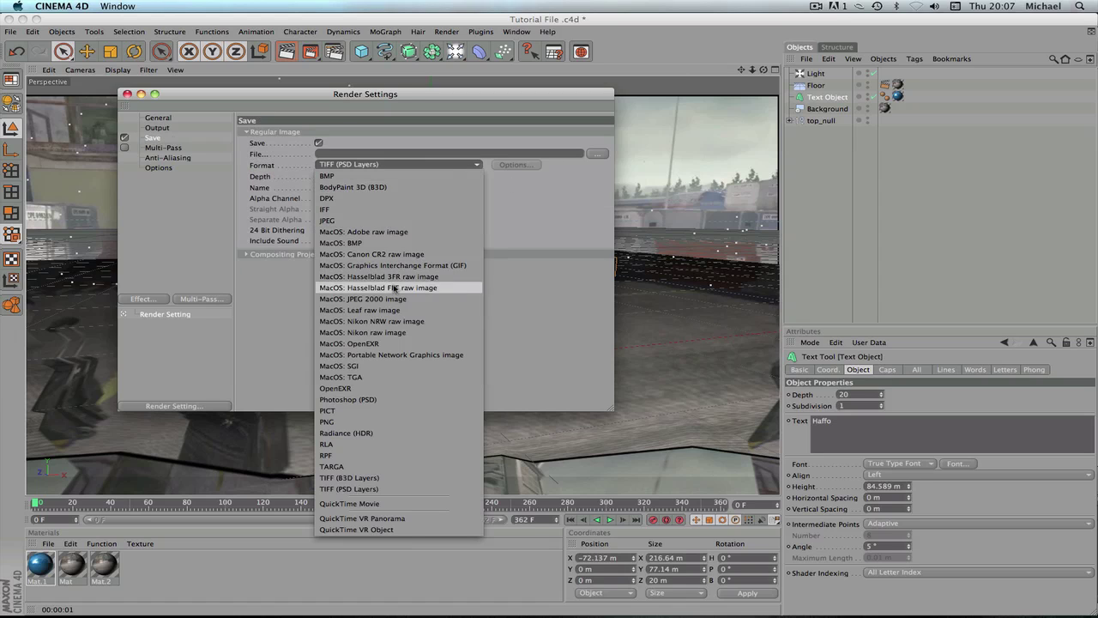
left_click(404, 506)
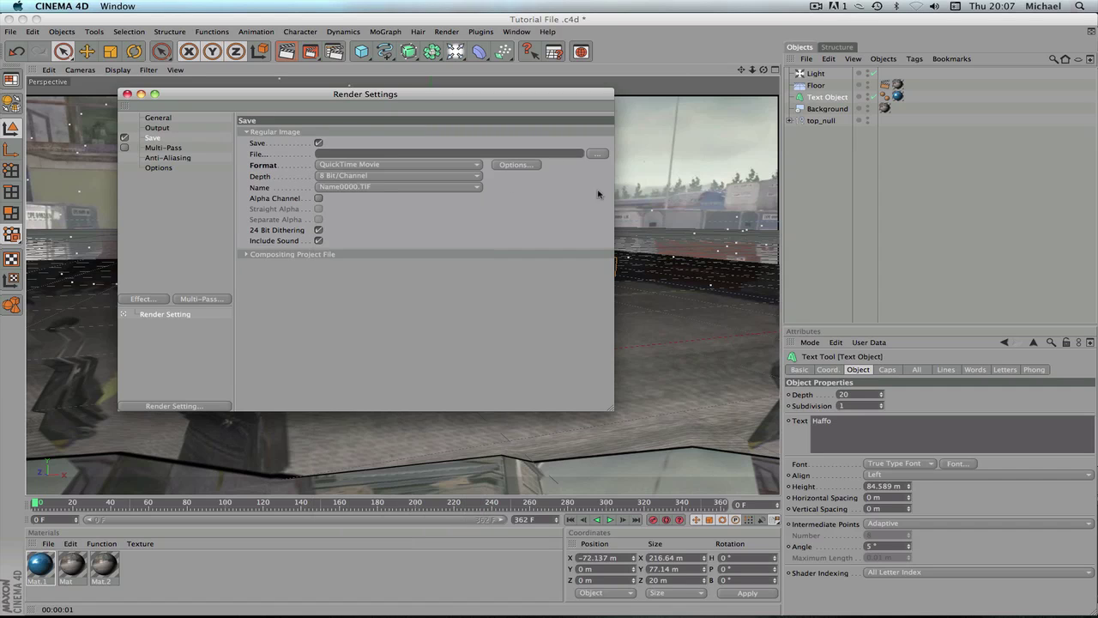
left_click(597, 154)
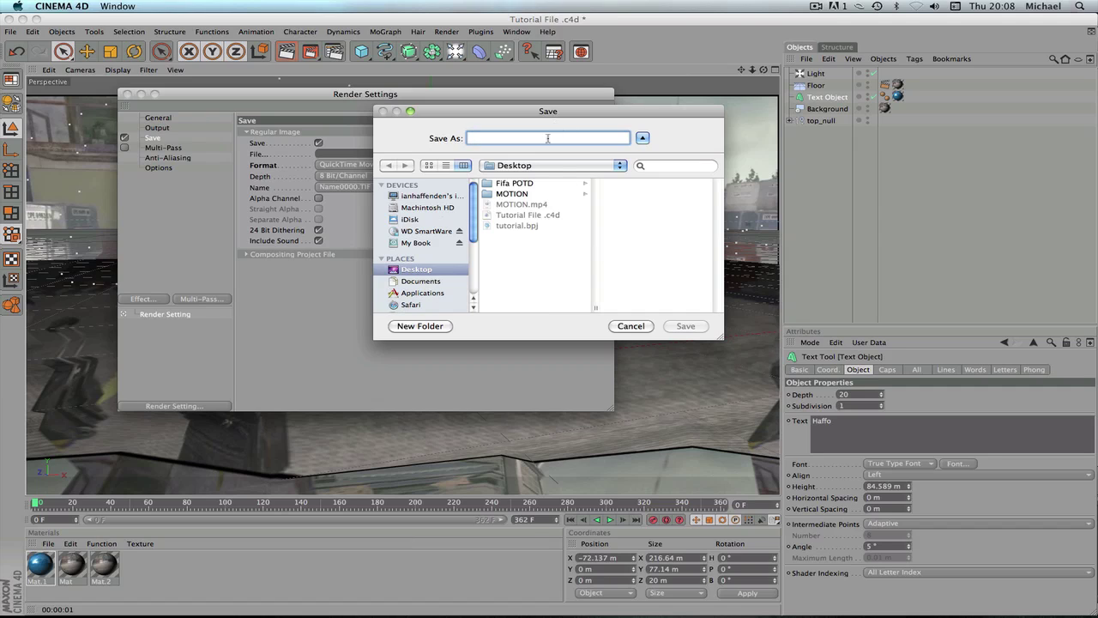
type("Tutorial")
key("Return")
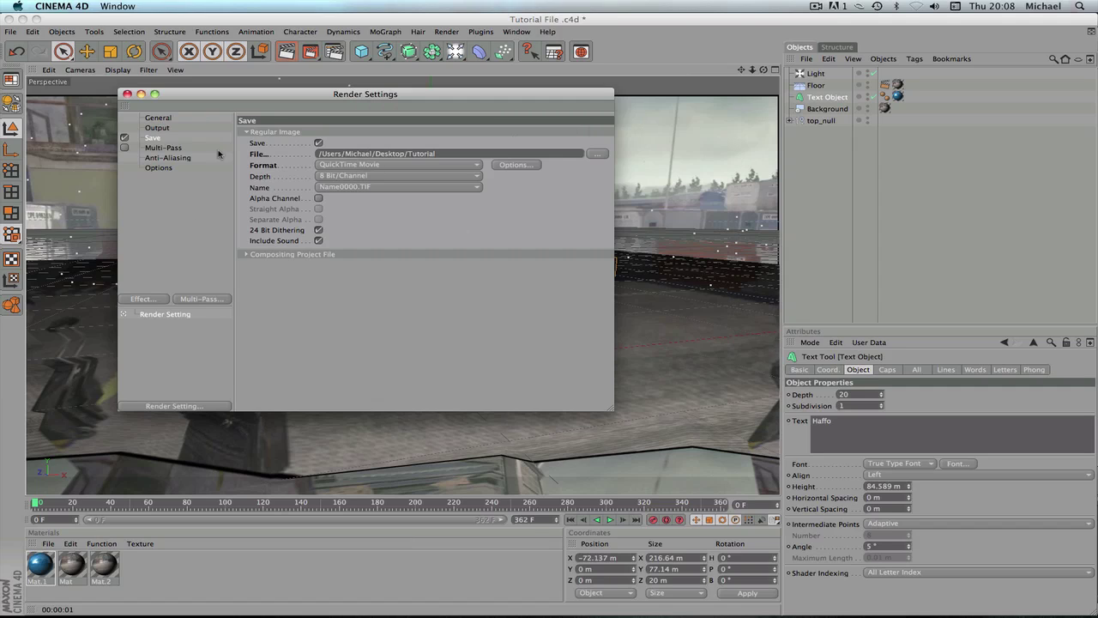
left_click(163, 148)
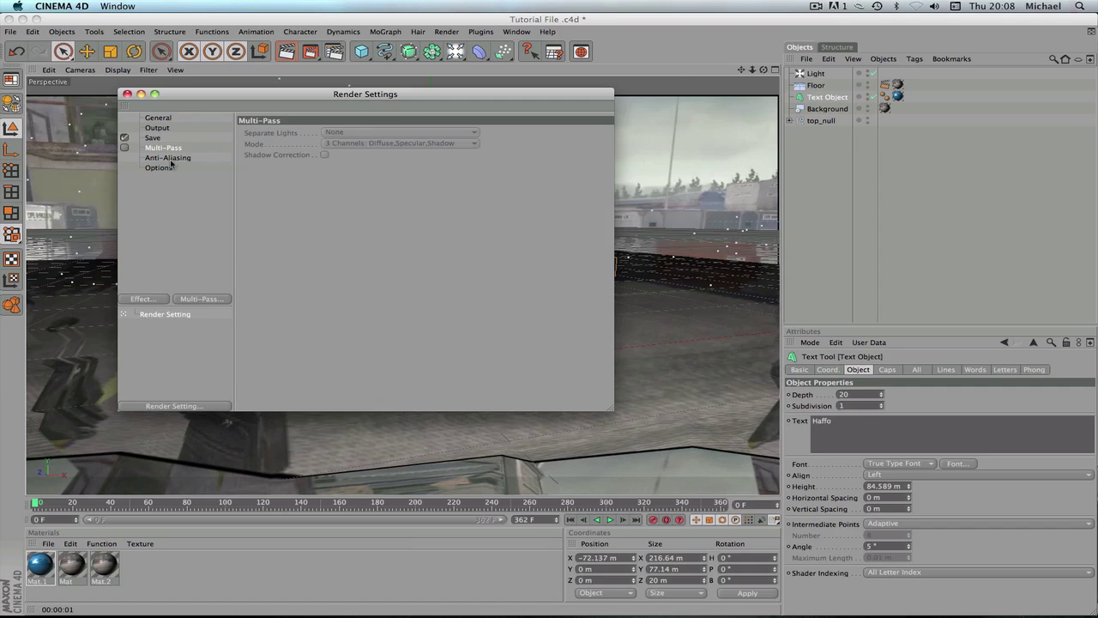
left_click(127, 93)
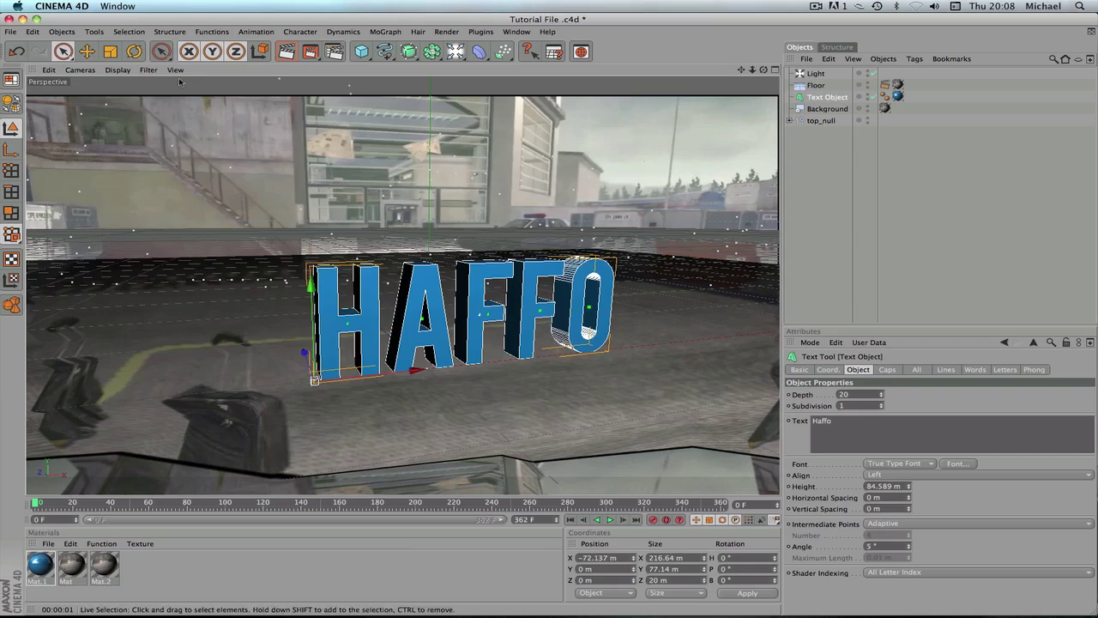
- Start rendering the full animation to the Picture Viewer
left_click(316, 53)
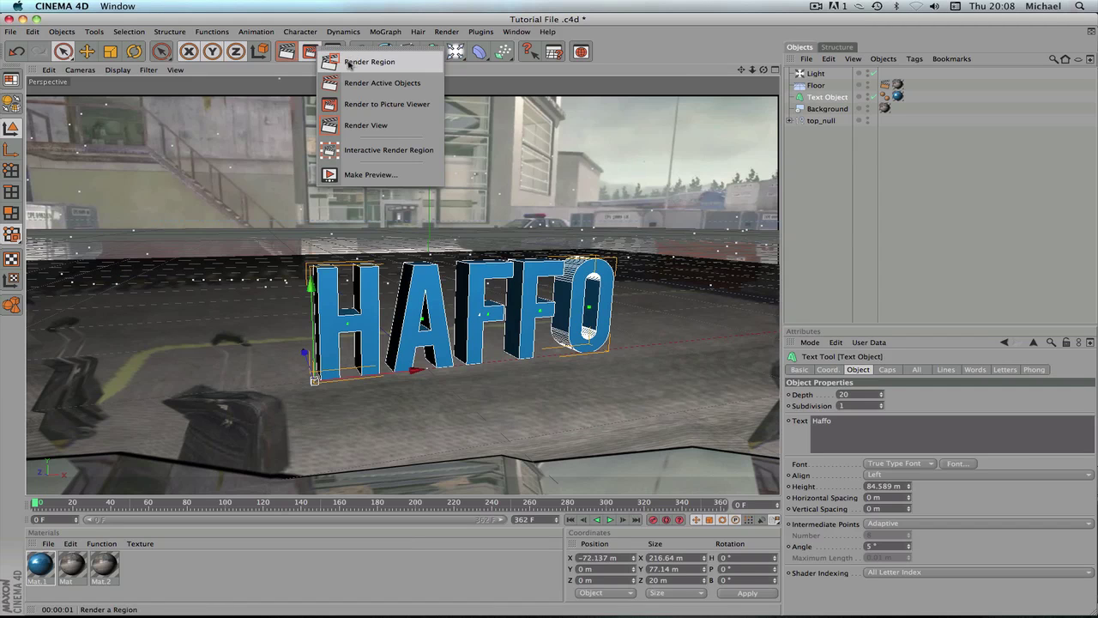
left_click(311, 53)
left_click(311, 53)
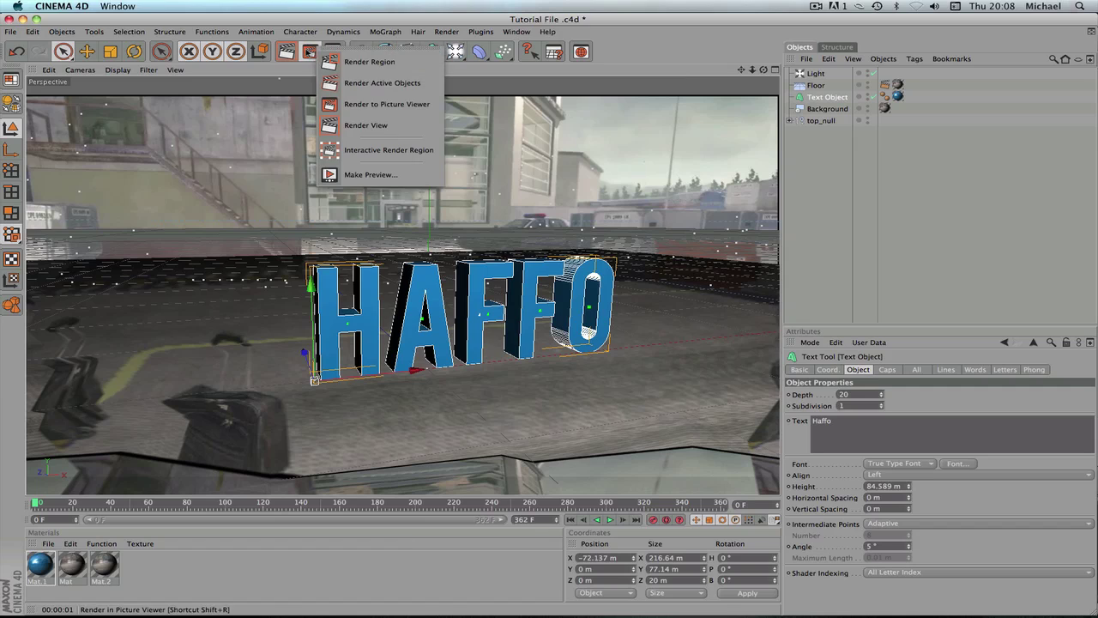
left_click(362, 67)
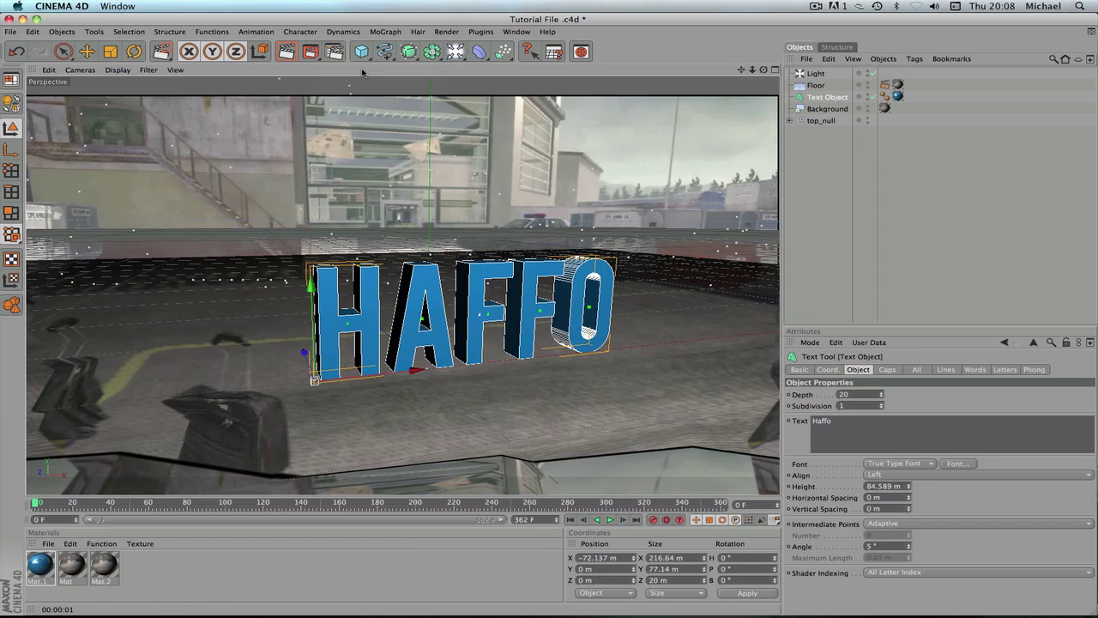
left_click(311, 51)
left_click_drag(287, 28, 357, 62)
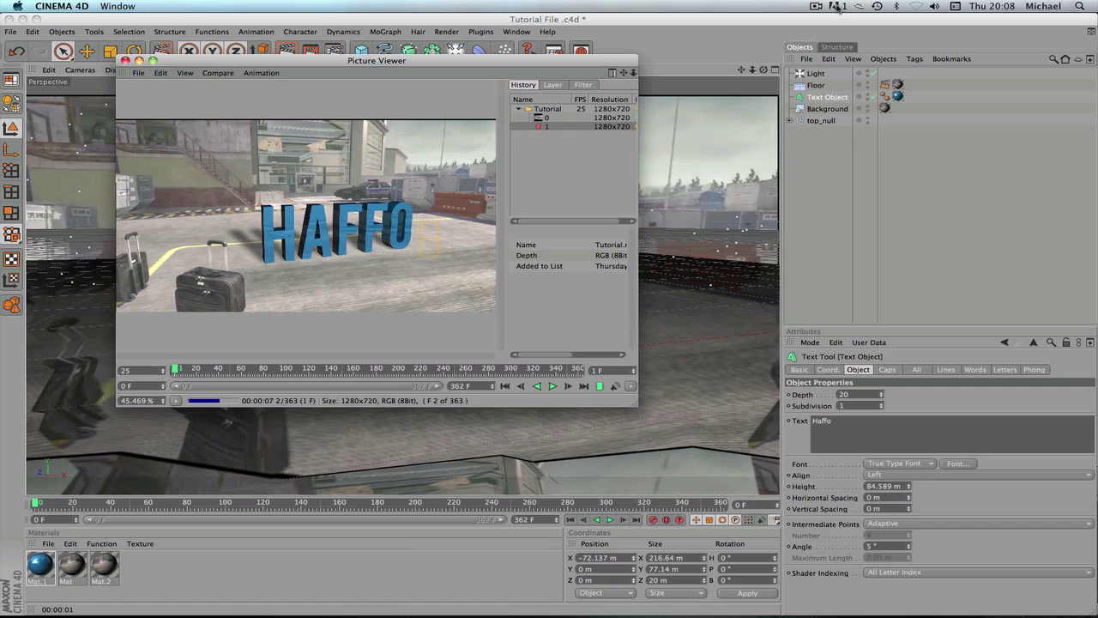
left_click(819, 7)
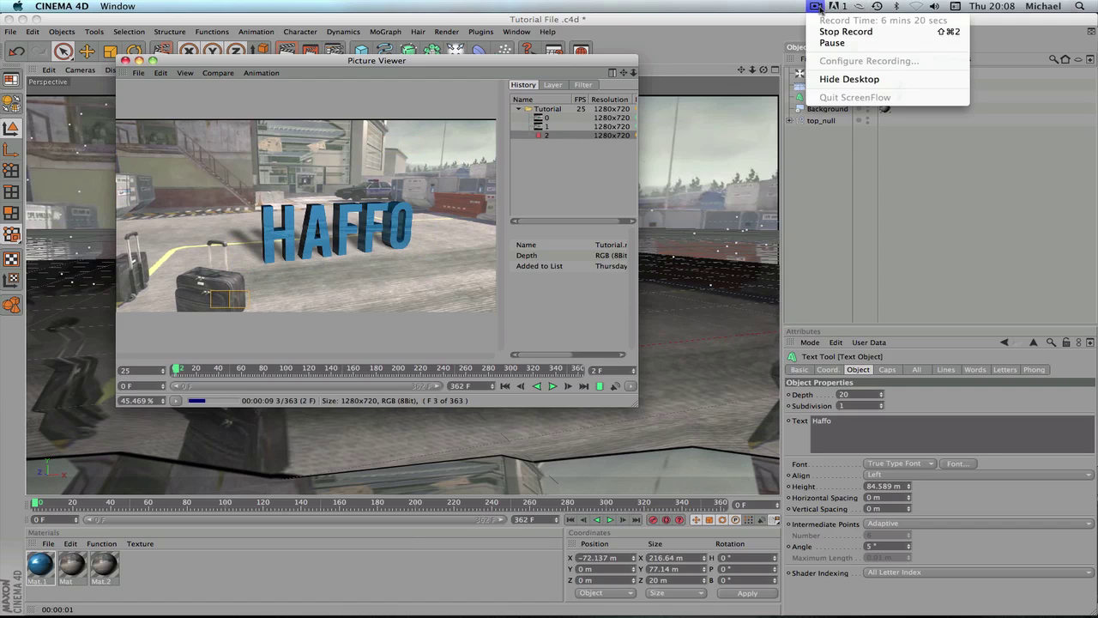
left_click(875, 44)
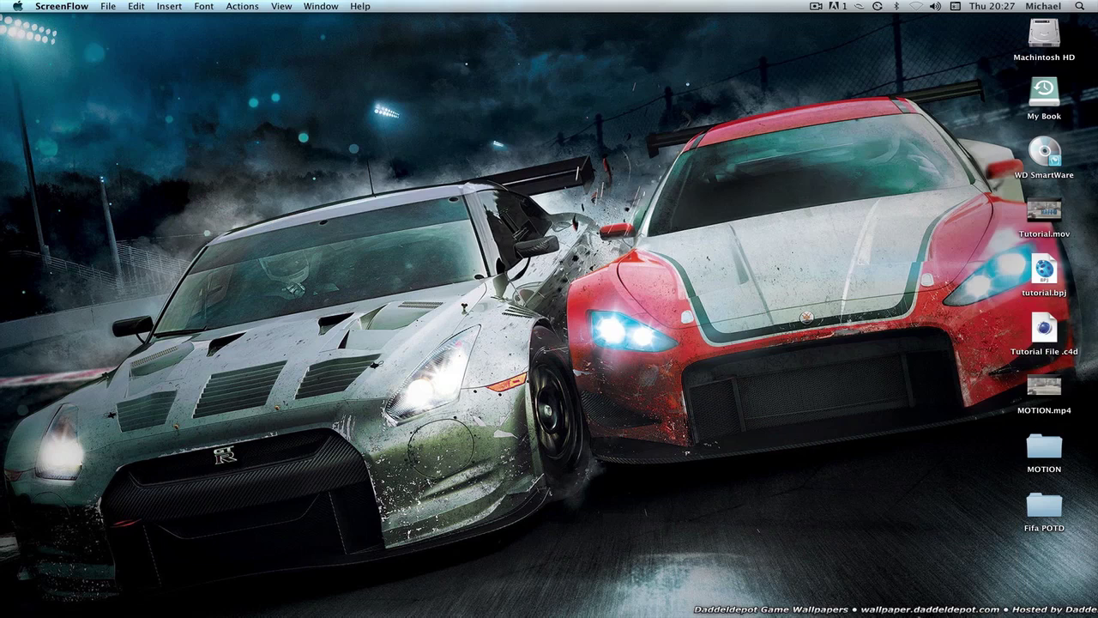
mouse_move(909, 601)
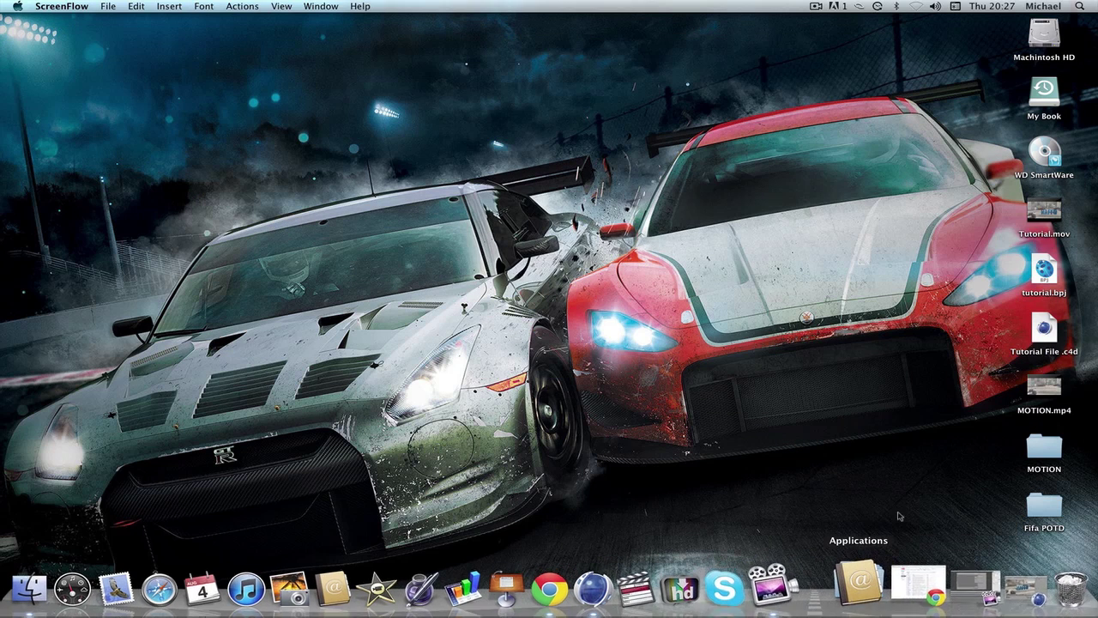
- Switch to the Finder desktop and play the rendered Tutorial.mov in a Quick Look preview, closing it when done
left_click(1044, 211)
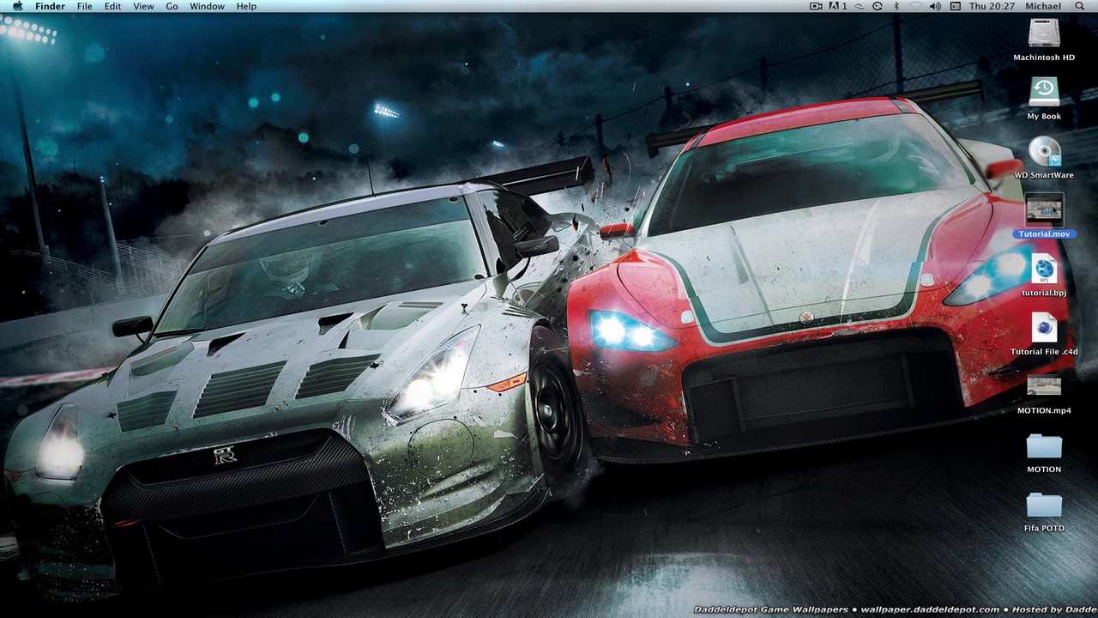
key("space")
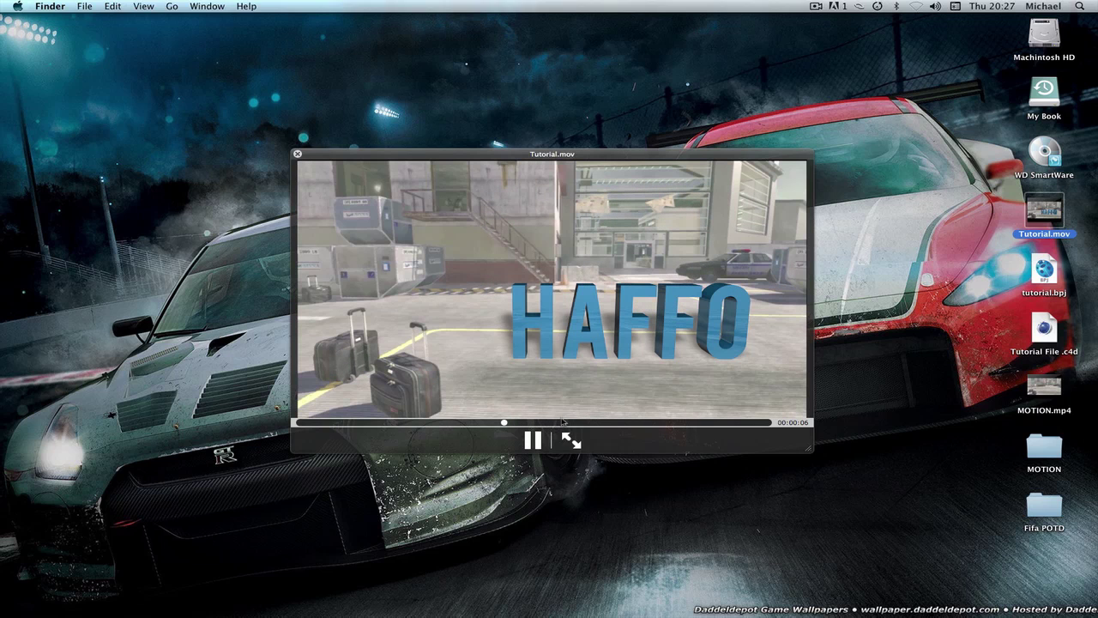
key("space")
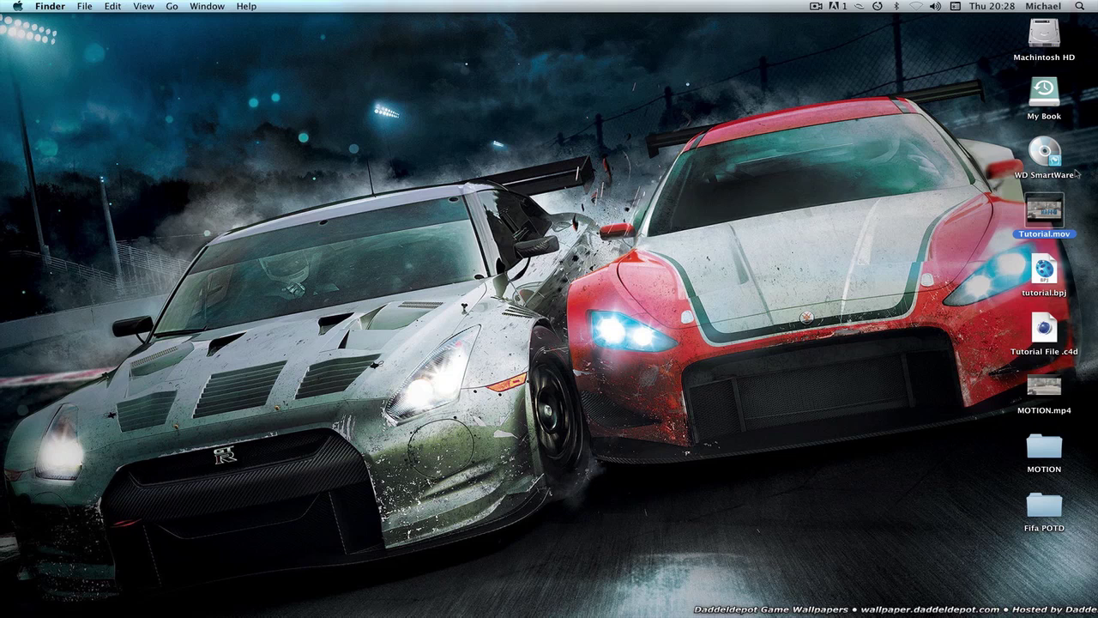
left_click_drag(371, 240, 480, 323)
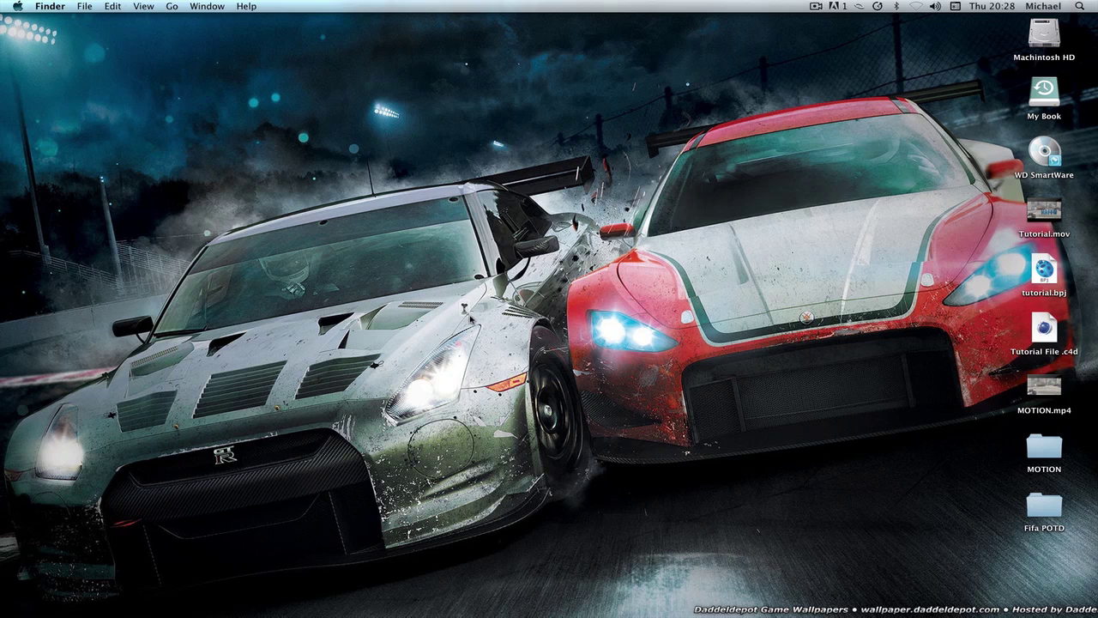
left_click_drag(460, 300, 987, 491)
left_click_drag(960, 432, 480, 489)
left_click_drag(222, 163, 617, 347)
left_click_drag(447, 334, 657, 153)
left_click_drag(496, 180, 752, 269)
mouse_move(352, 152)
left_mouse_down()
mouse_move(740, 300)
mouse_move(539, 478)
mouse_move(601, 191)
mouse_move(477, 232)
mouse_move(581, 490)
mouse_move(833, 417)
mouse_move(435, 161)
mouse_move(832, 340)
mouse_move(483, 265)
mouse_move(364, 261)
mouse_move(277, 191)
mouse_move(345, 209)
mouse_move(419, 264)
mouse_move(458, 175)
mouse_move(430, 156)
mouse_move(352, 222)
mouse_move(357, 148)
left_mouse_up()
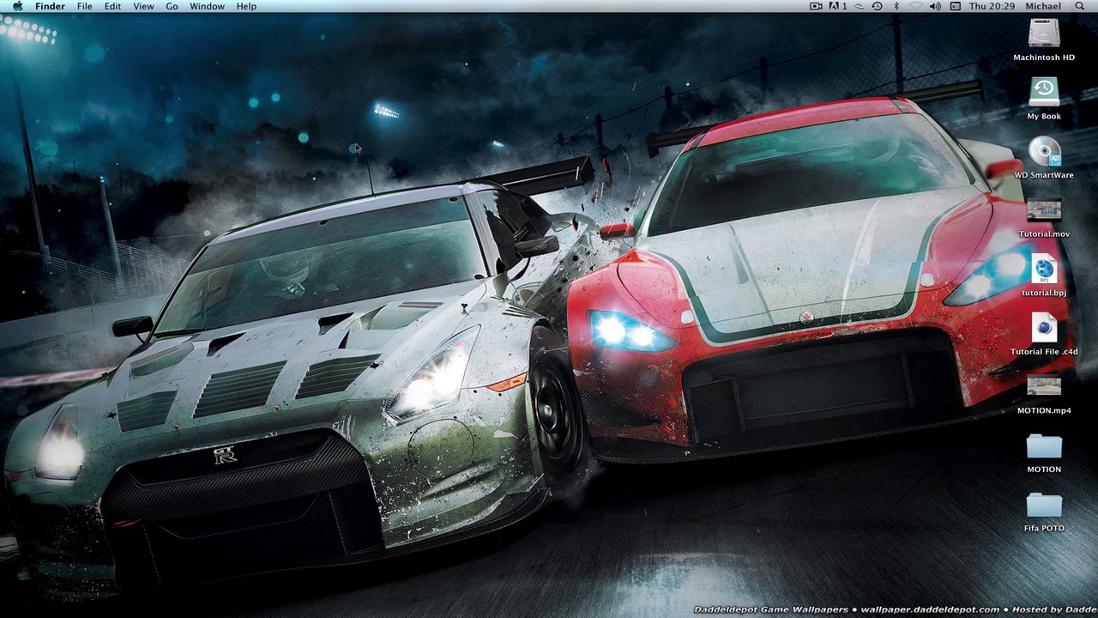